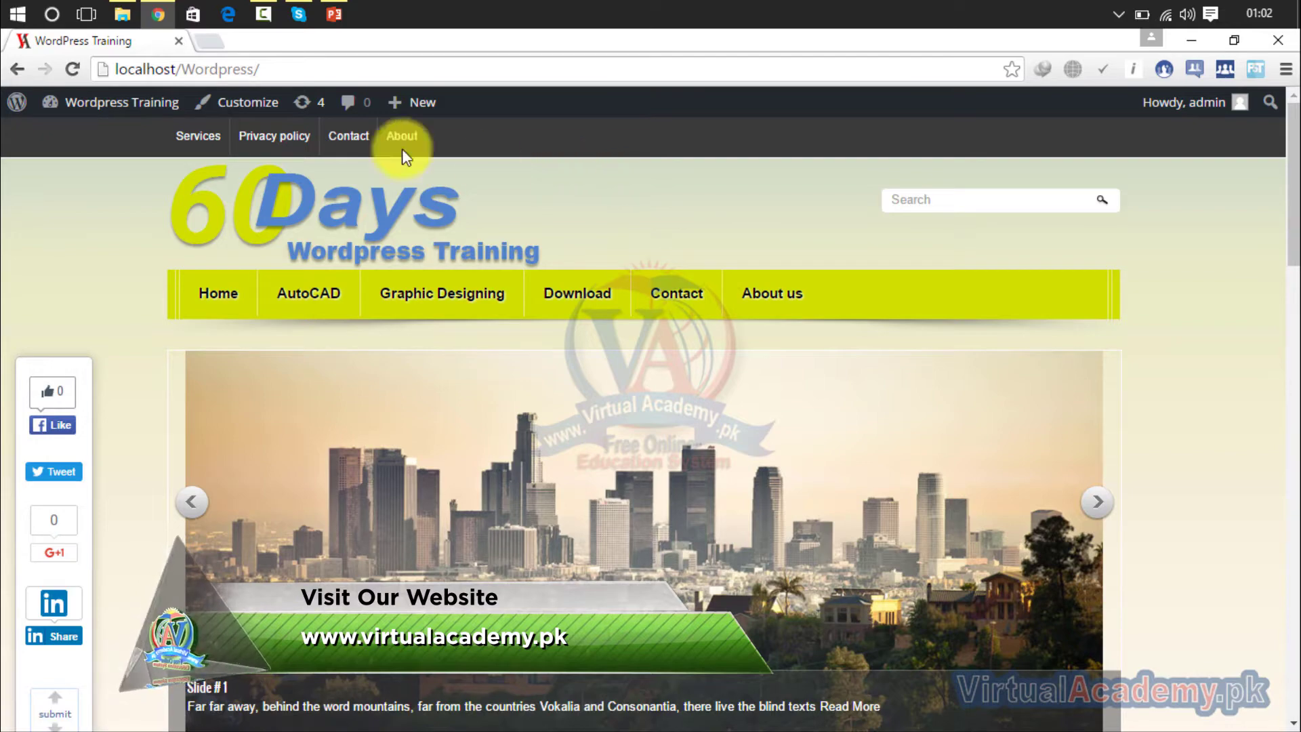
# - Open the post "AutoCAD Architecture Lesson 01" for editing from the site's post list
pyautogui.moveTo(125, 105)
pyautogui.click(95, 142)
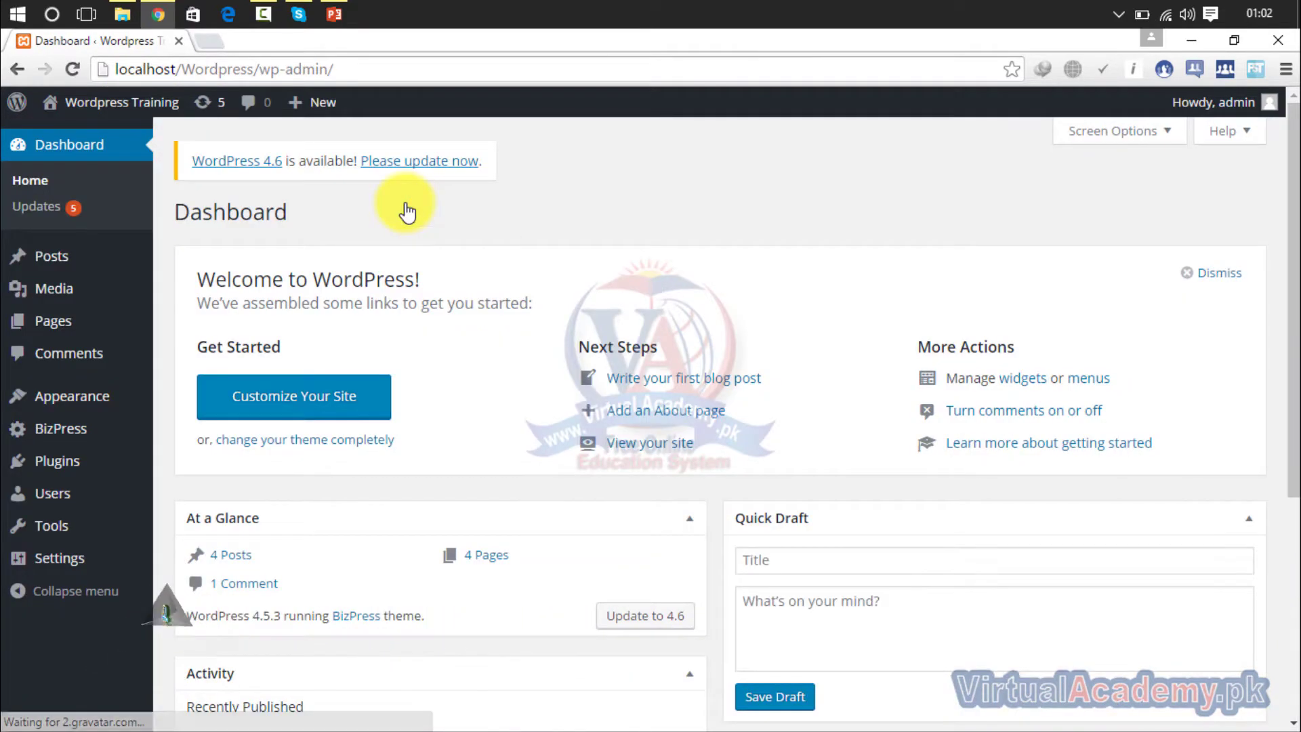
pyautogui.click(74, 257)
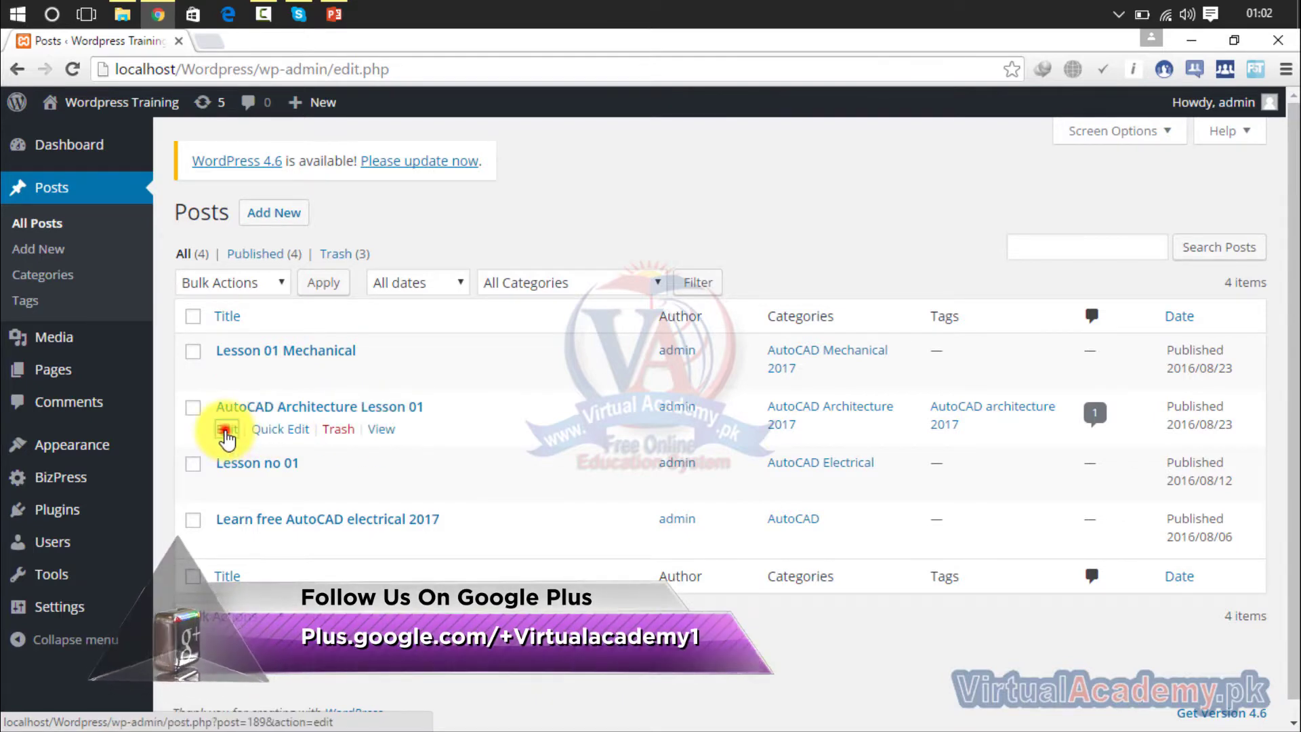
pyautogui.click(225, 431)
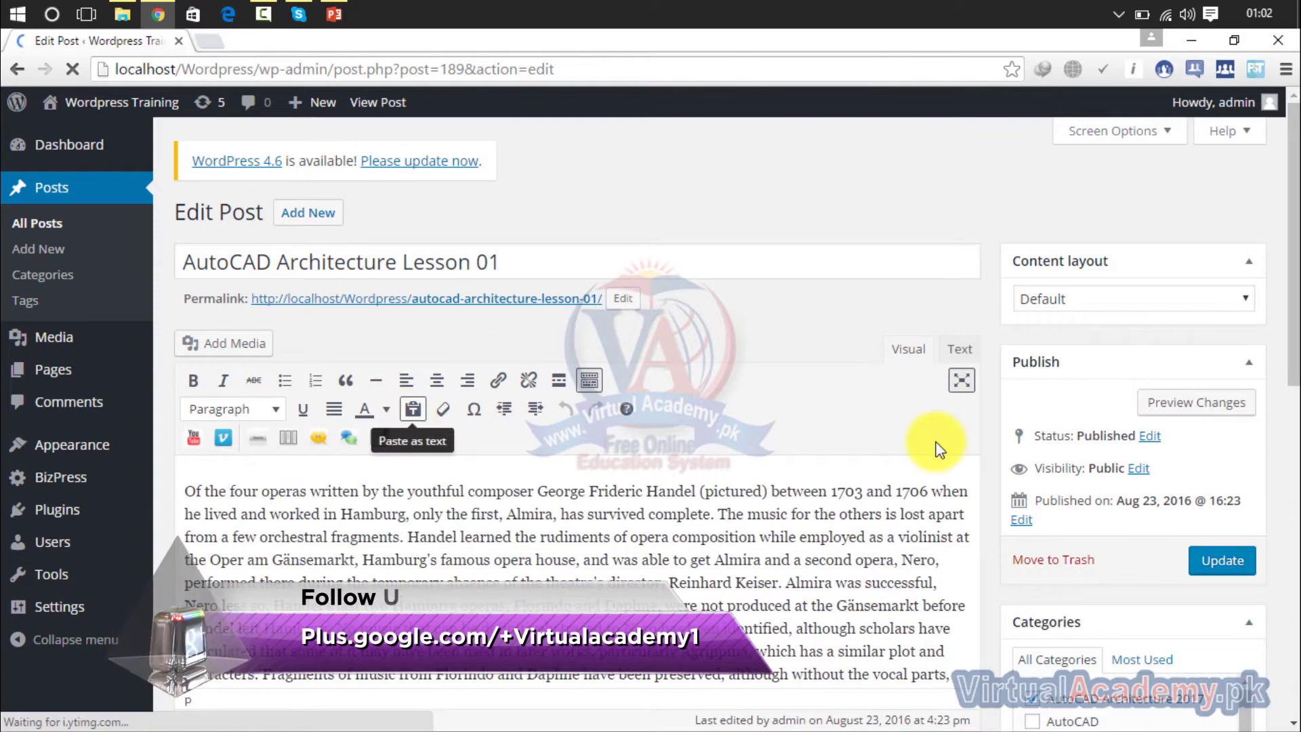
# - Split the post's body text into separate paragraphs before "Nero, performed there" and before "No music that can be"
pyautogui.moveTo(1293, 329); pyautogui.dragTo(1293, 447)
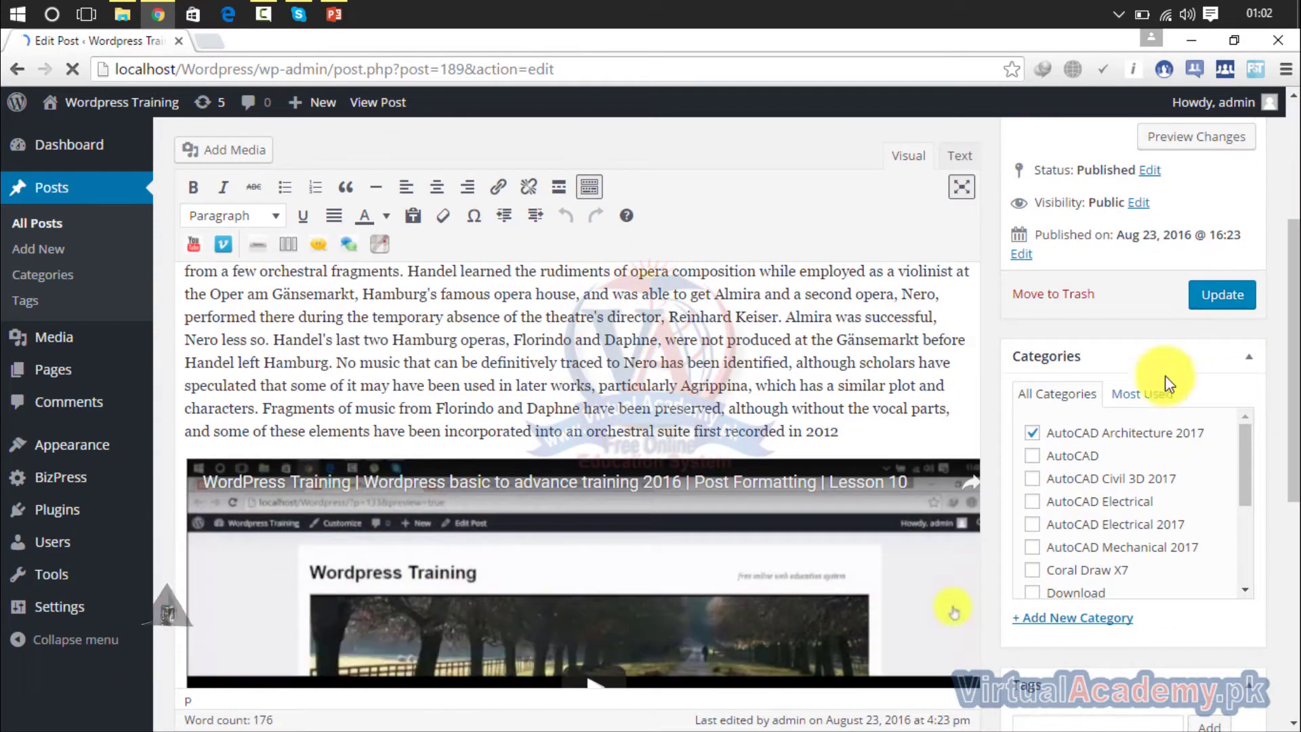
pyautogui.moveTo(1293, 380); pyautogui.dragTo(1294, 417)
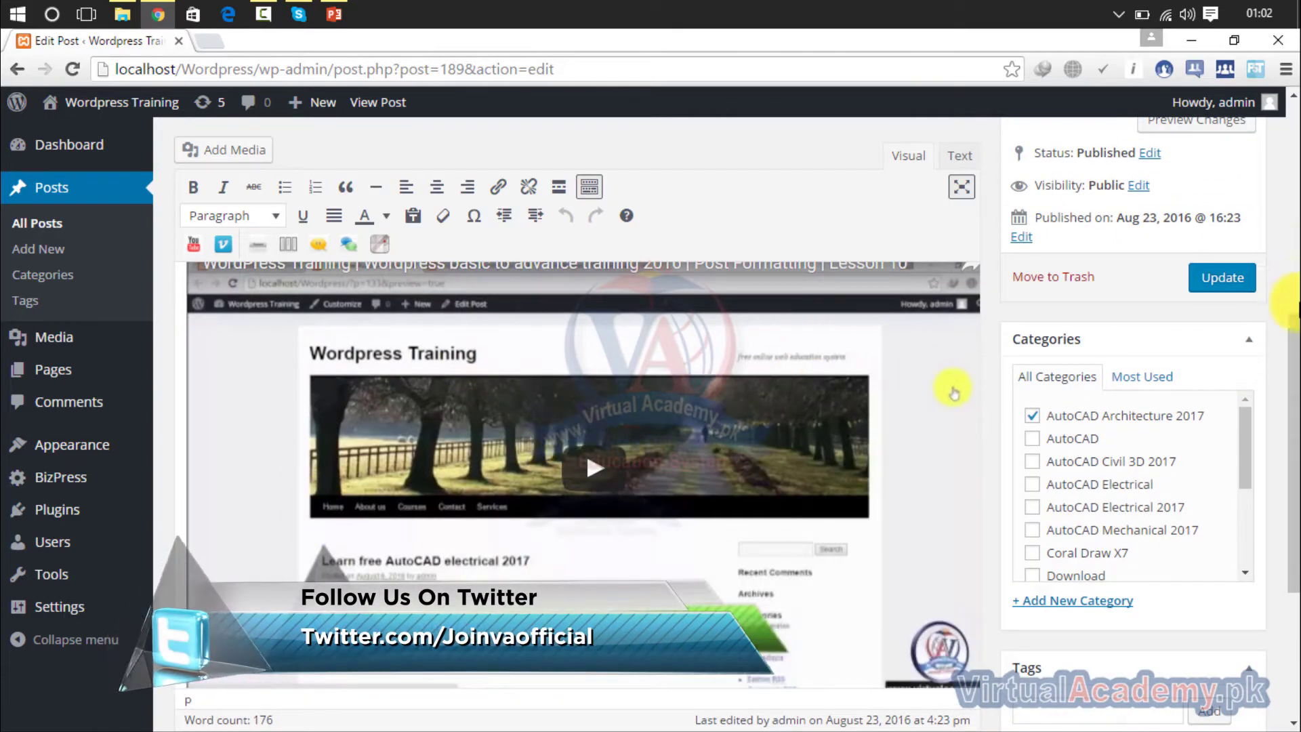
pyautogui.scroll(4, 1293, 298)
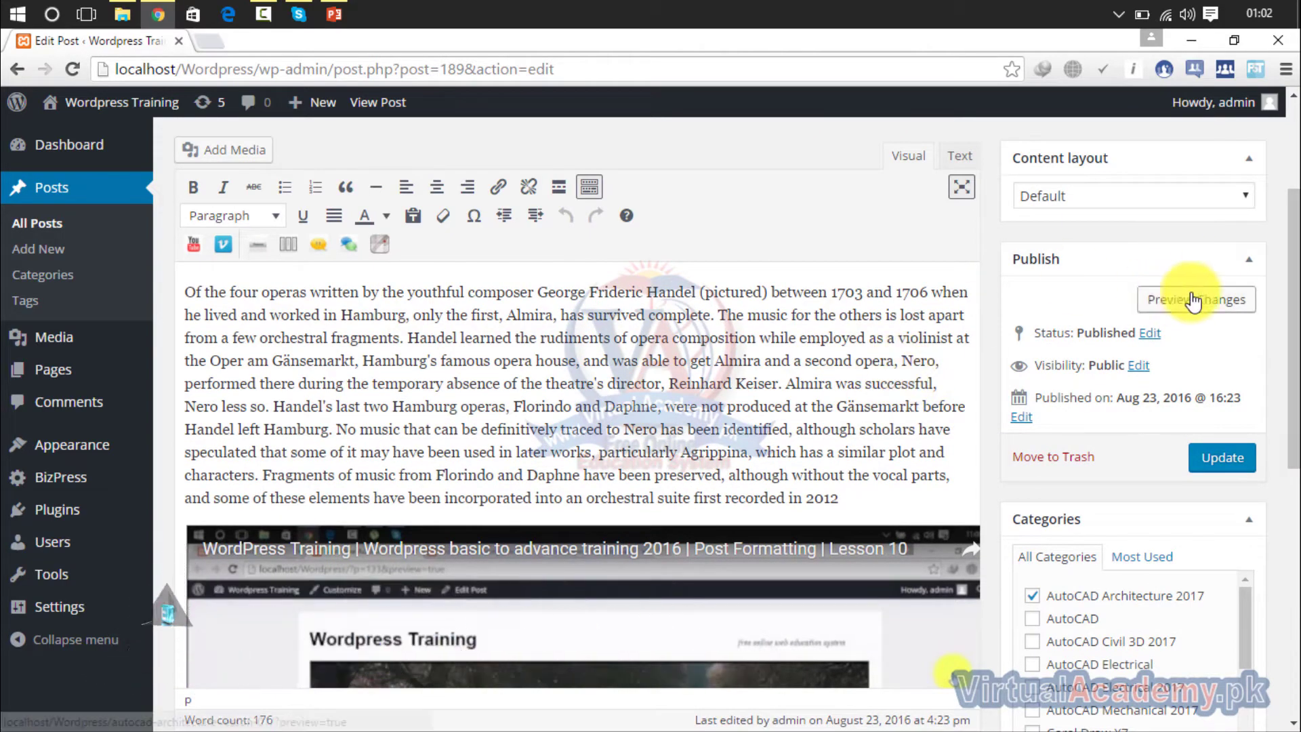
pyautogui.scroll(1, 1281, 285)
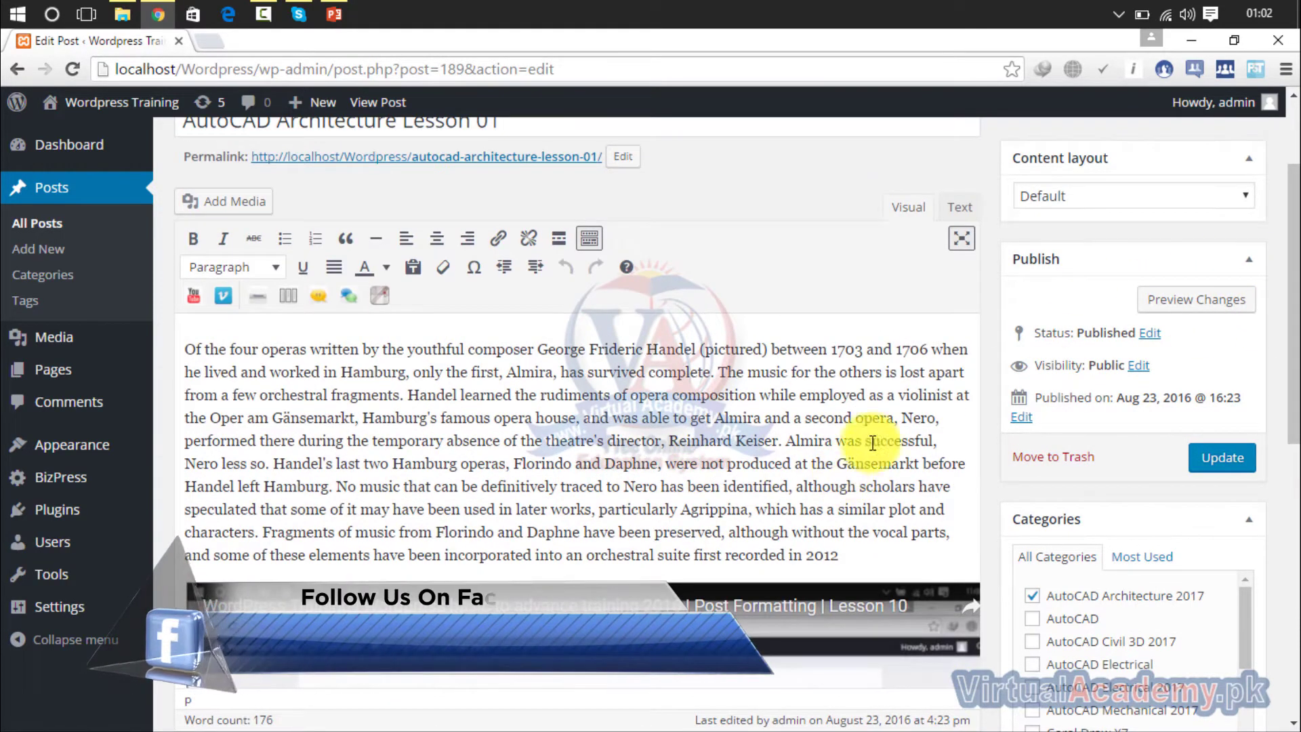
pyautogui.click(902, 417)
pyautogui.press('Return')
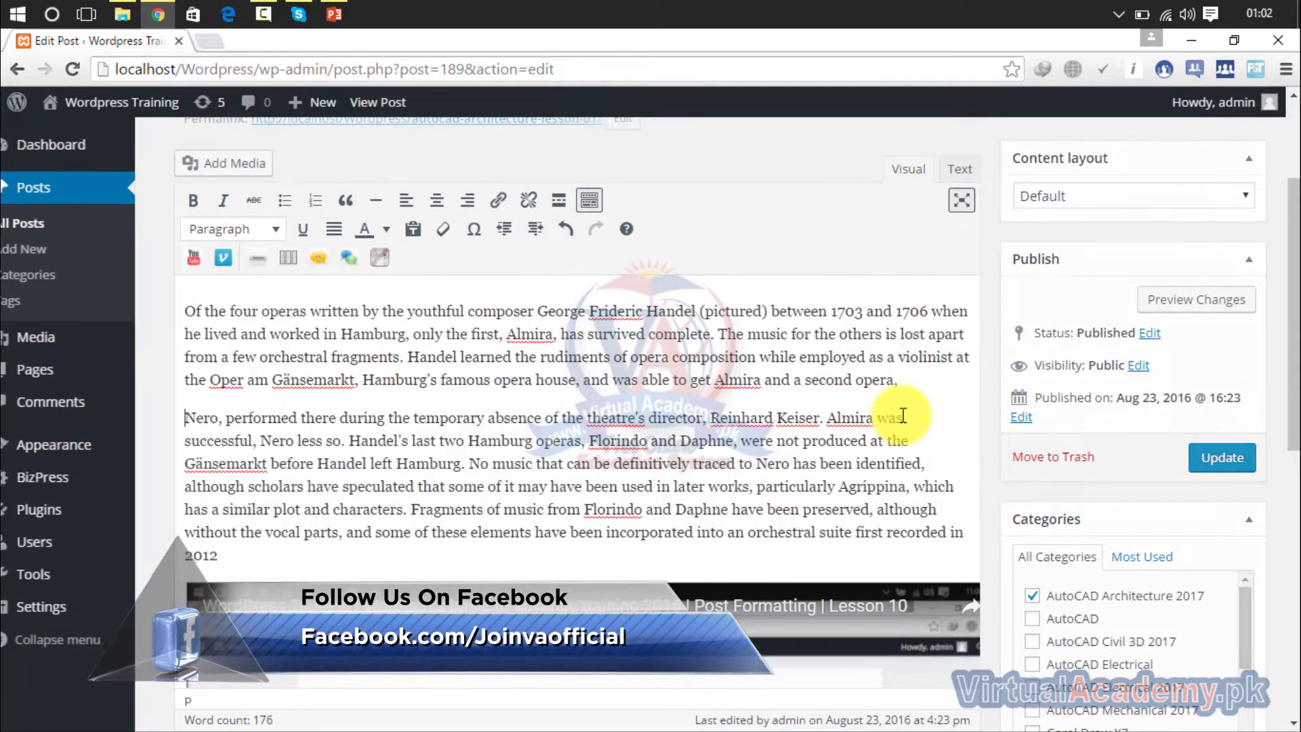
pyautogui.press('Return')
pyautogui.press('BackSpace')
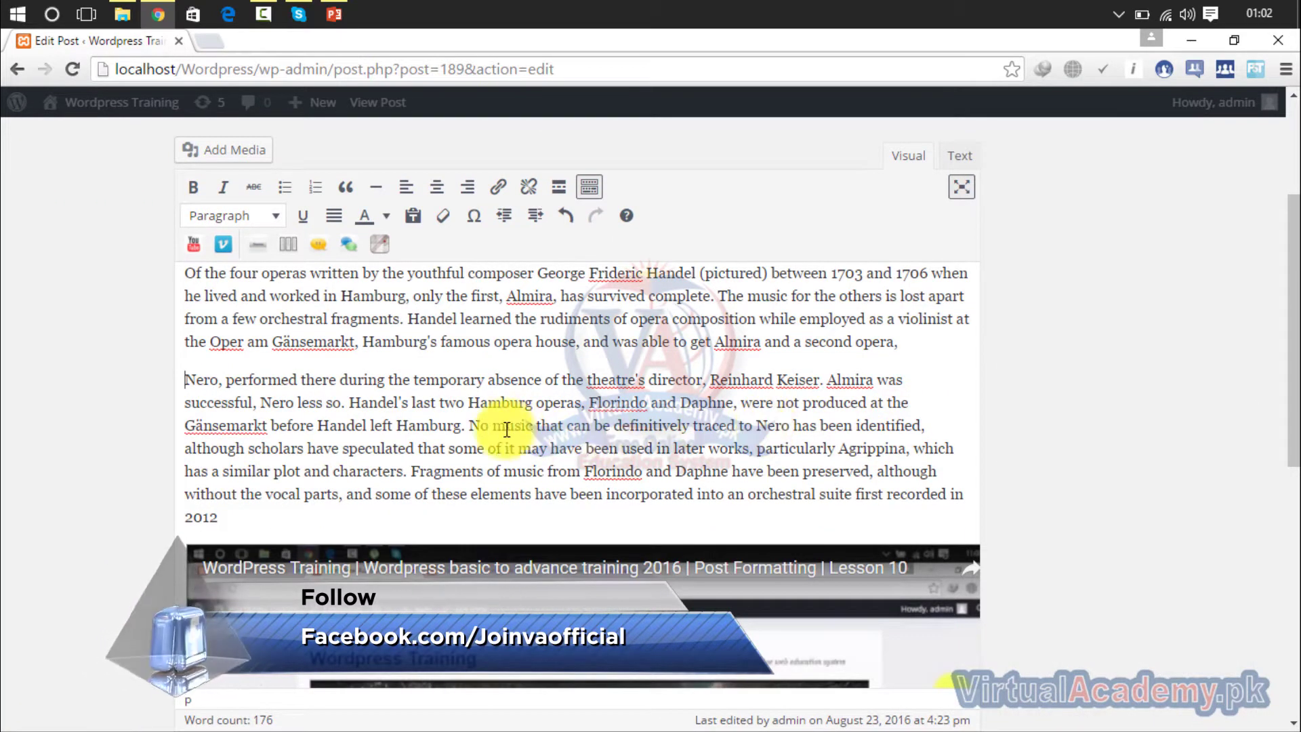
pyautogui.click(470, 426)
pyautogui.press('Return')
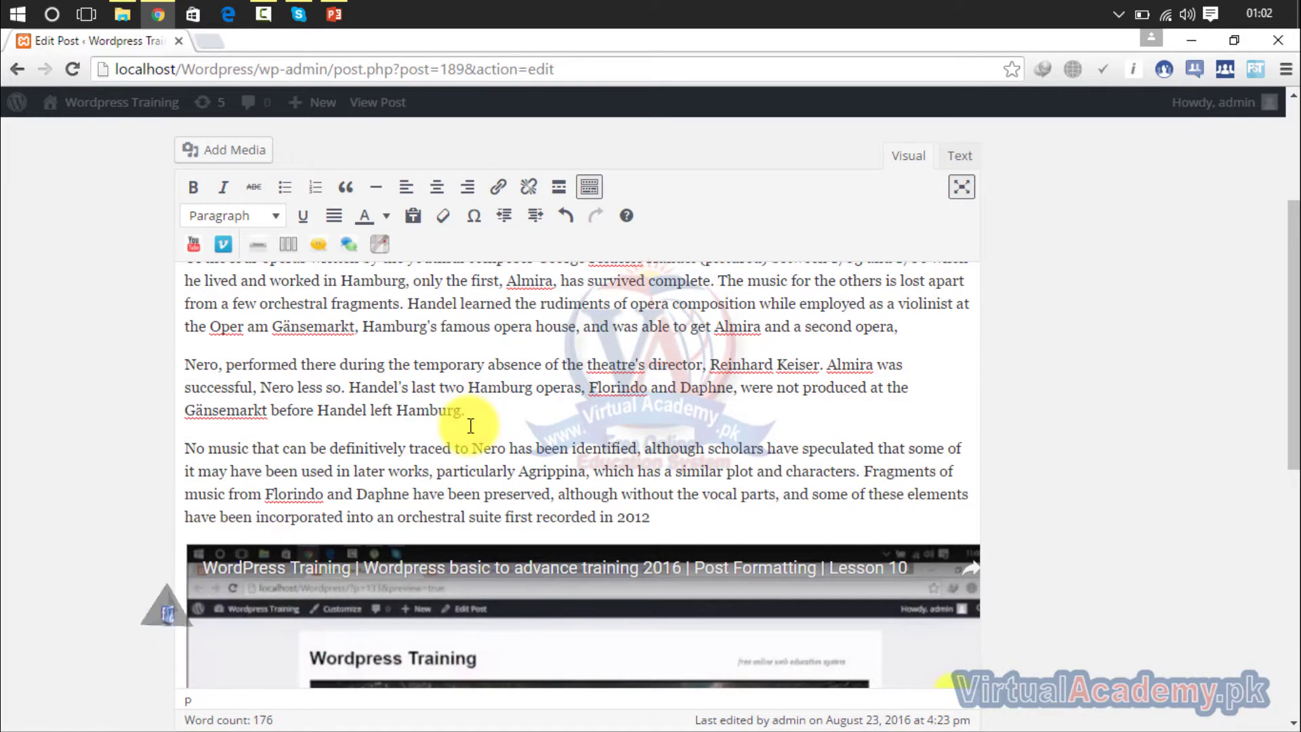
# - Add an empty line after the first paragraph and insert a Read More break there
pyautogui.click(903, 325)
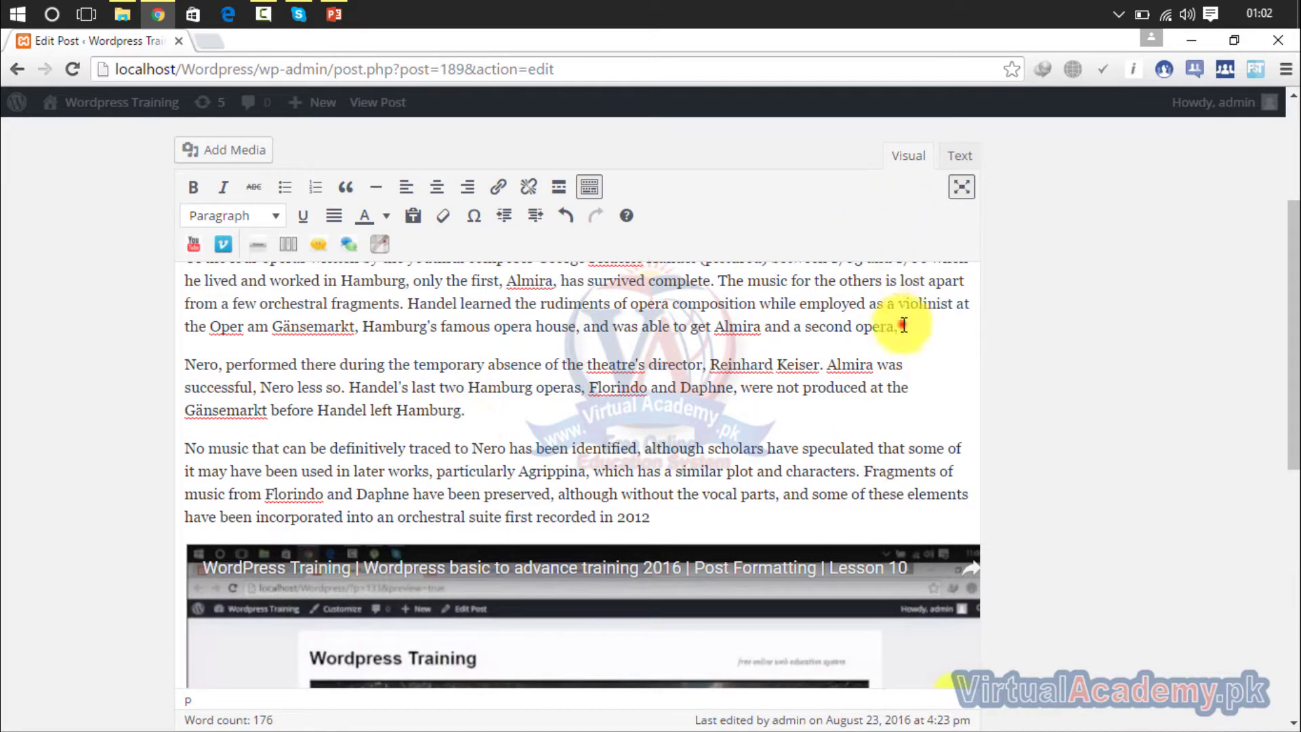
pyautogui.press('Return')
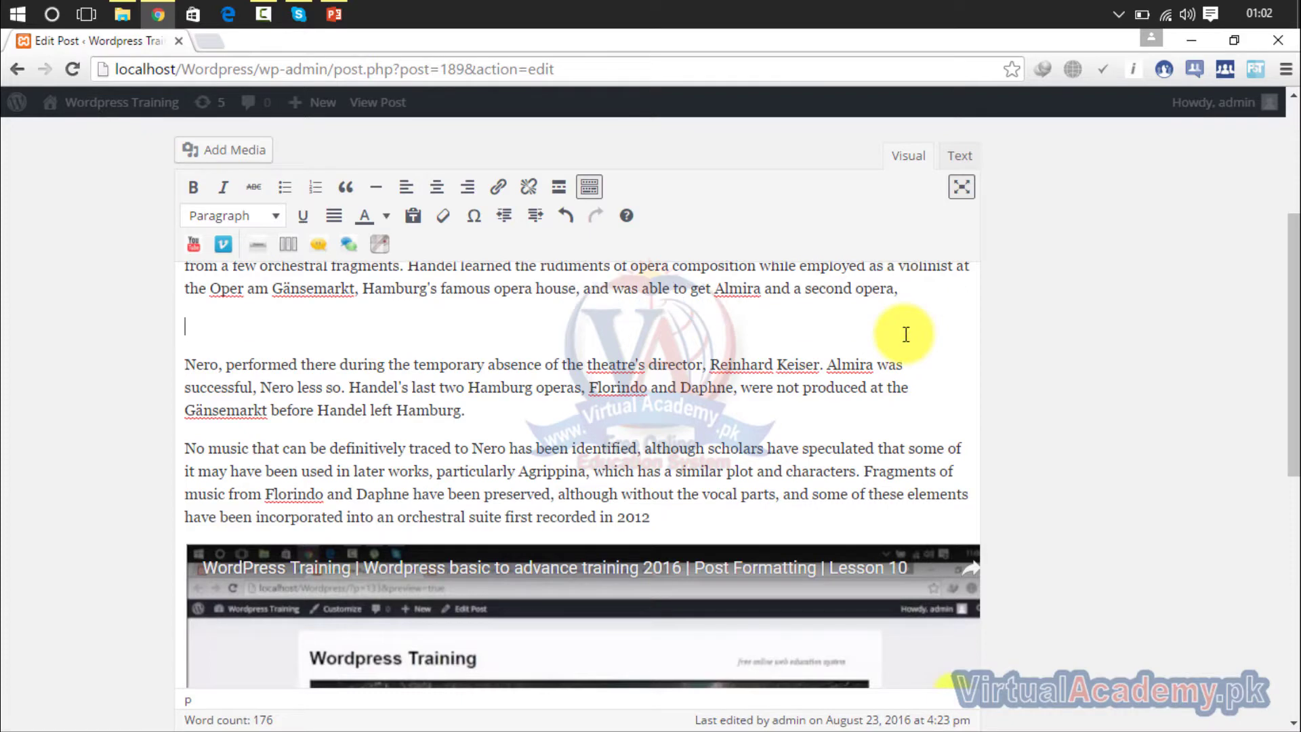
pyautogui.moveTo(1293, 251); pyautogui.dragTo(1293, 217)
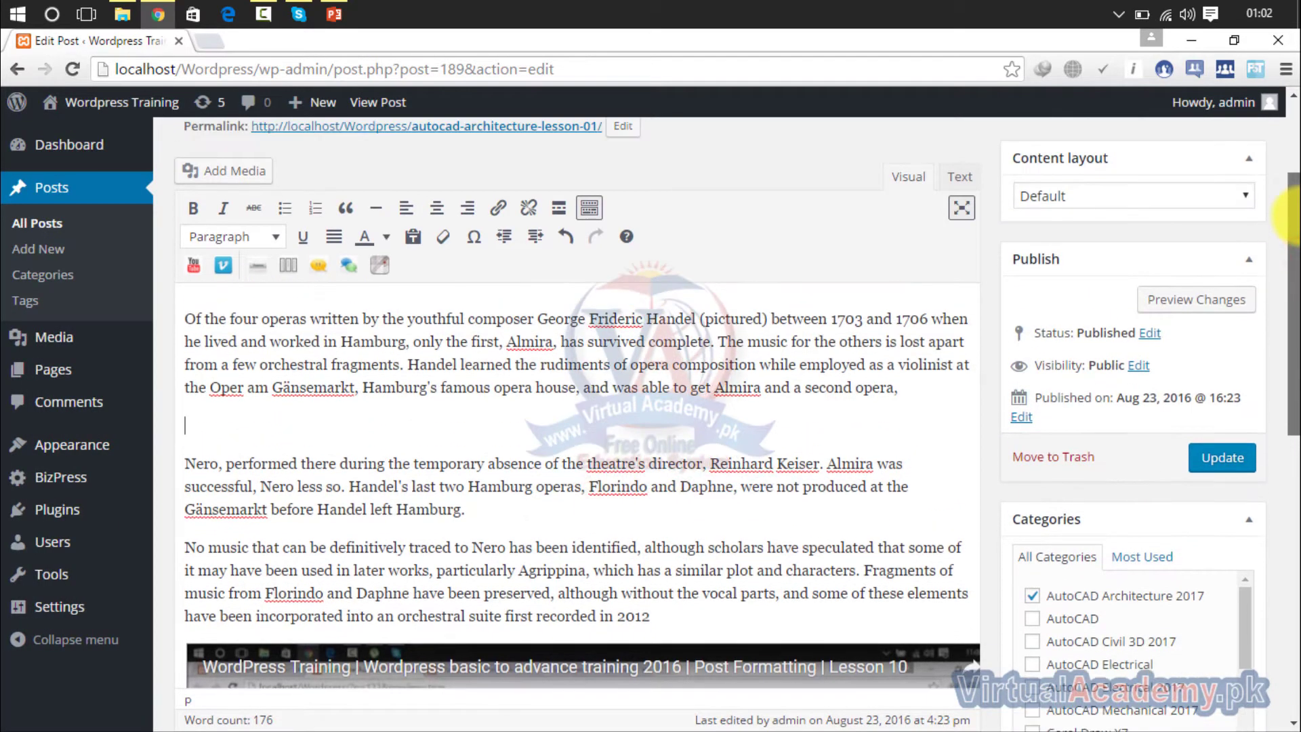
pyautogui.click(878, 409)
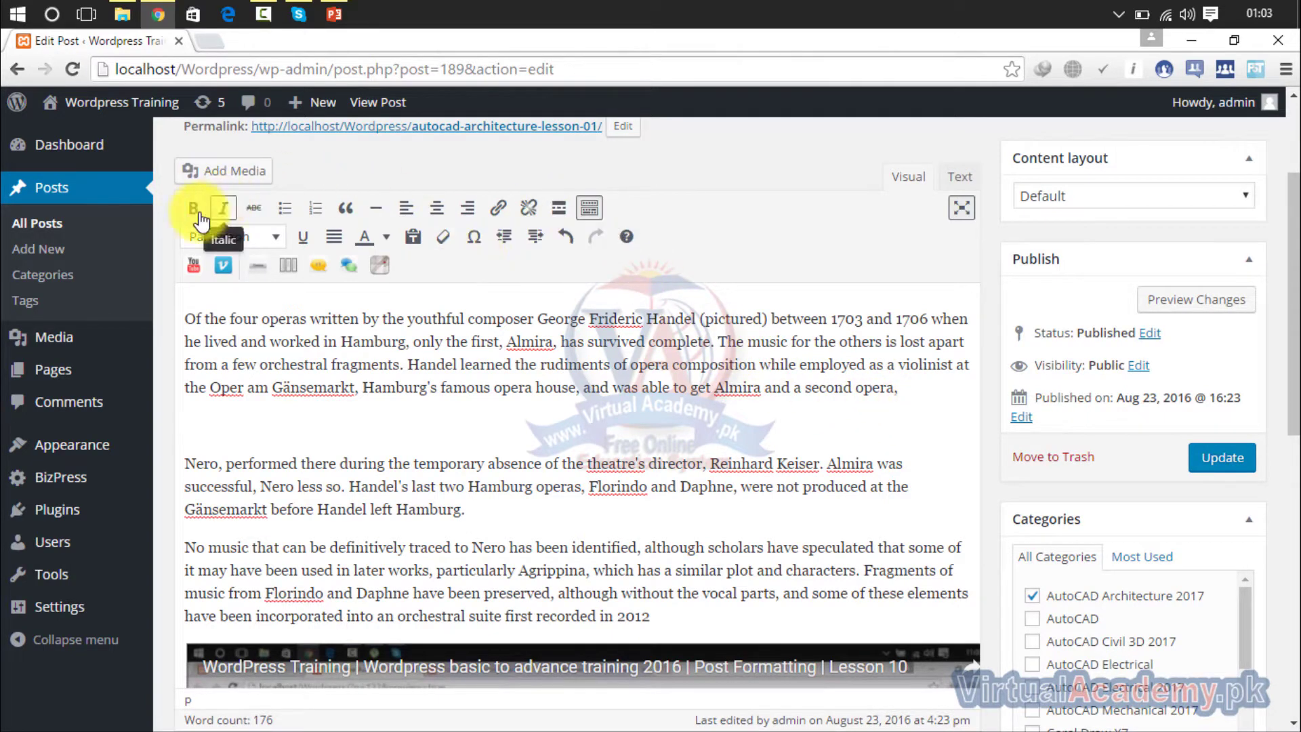
pyautogui.click(560, 214)
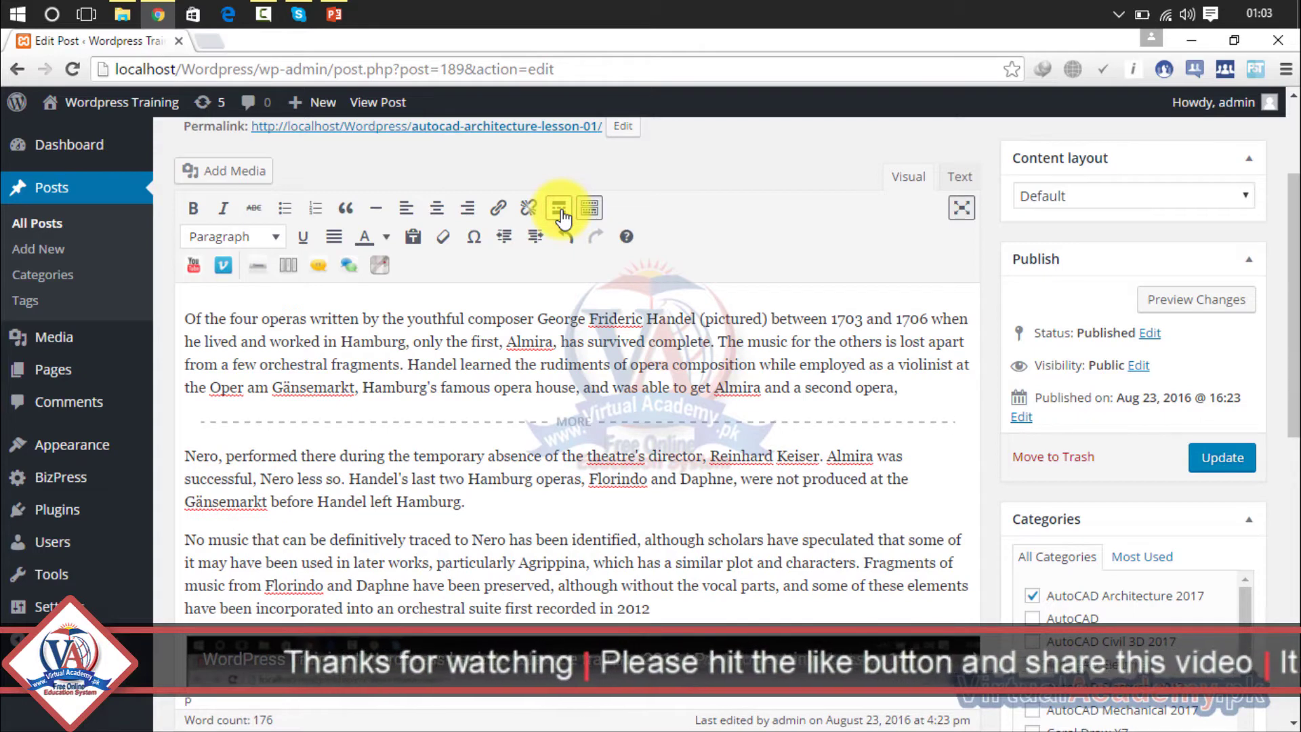
pyautogui.click(570, 419)
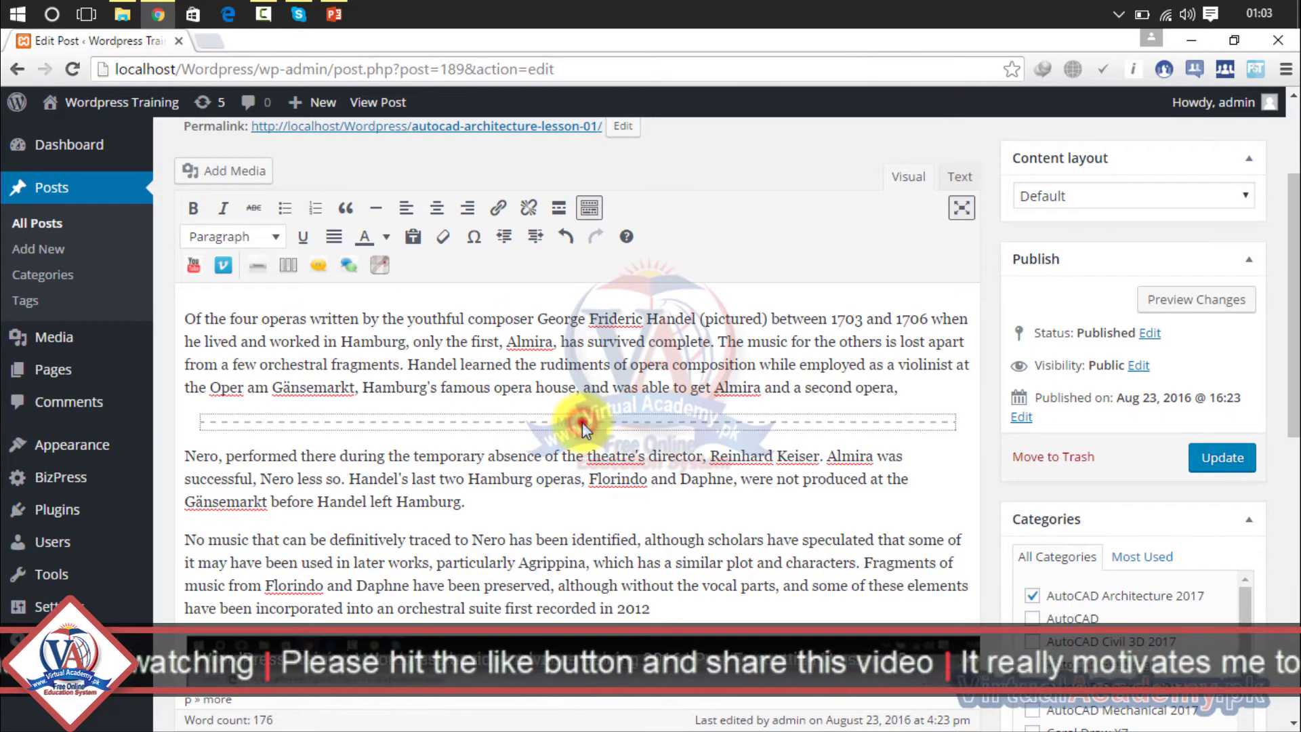
pyautogui.rightClick(583, 421)
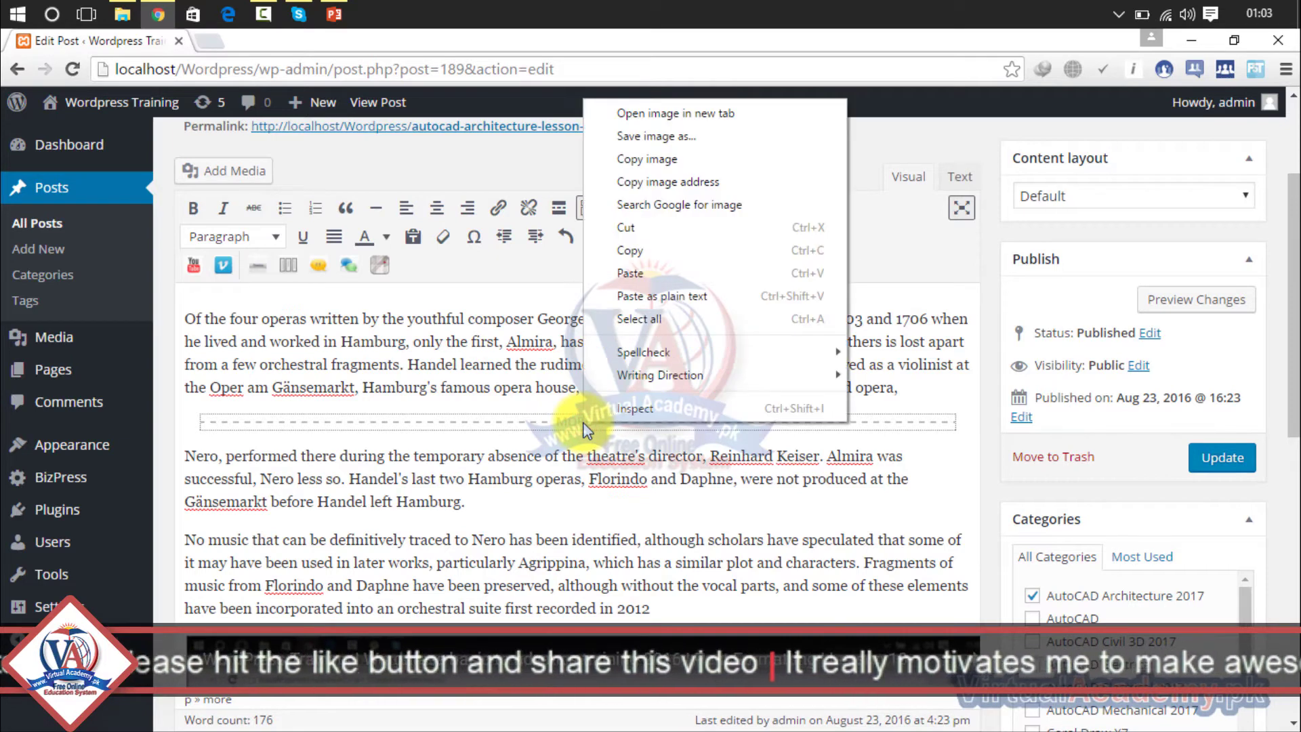
pyautogui.click(570, 421)
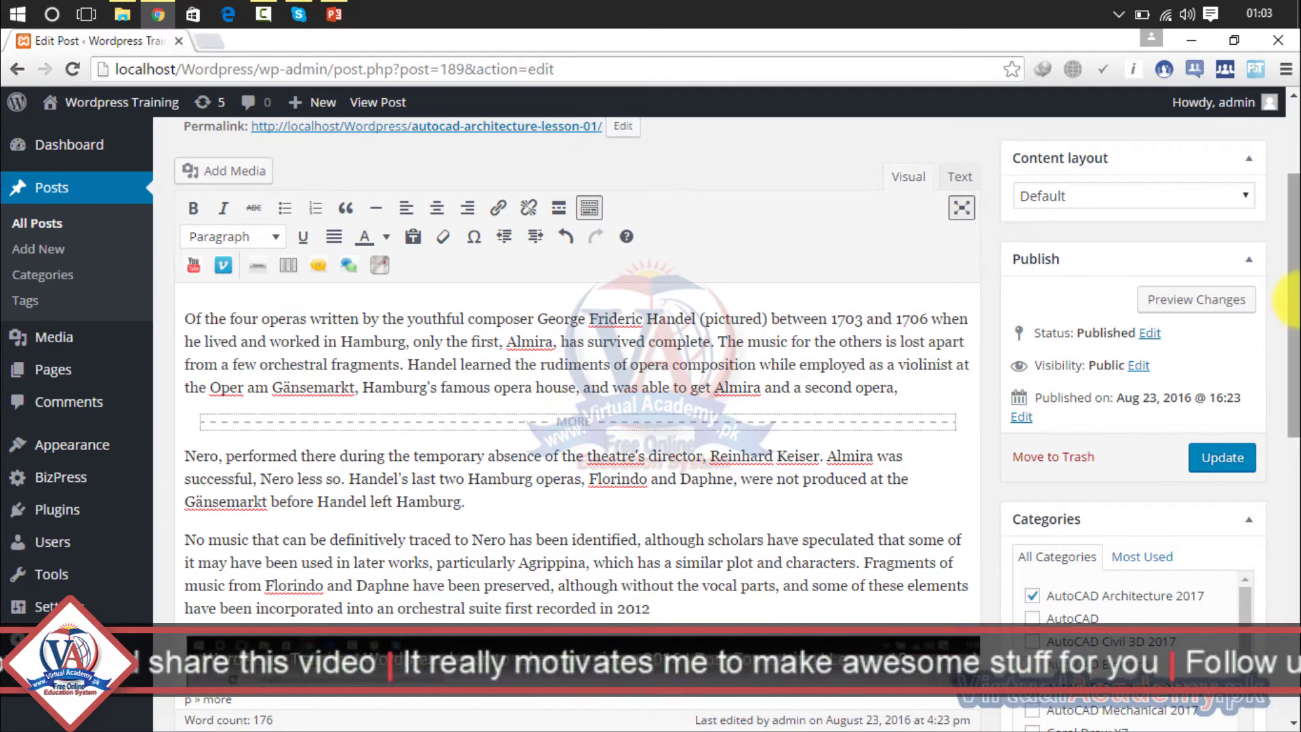
pyautogui.moveTo(1292, 325); pyautogui.dragTo(1293, 298)
pyautogui.scroll(-3, 1292, 302)
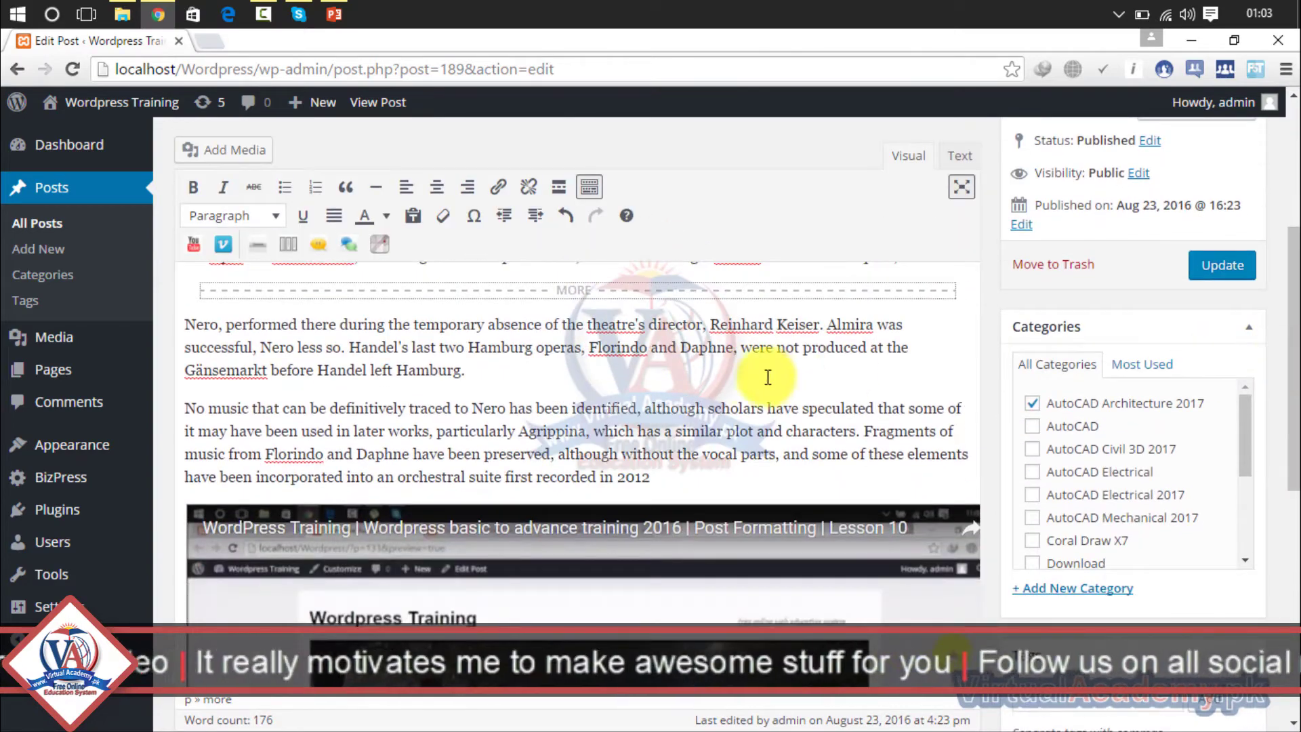
pyautogui.click(511, 383)
pyautogui.click(481, 376)
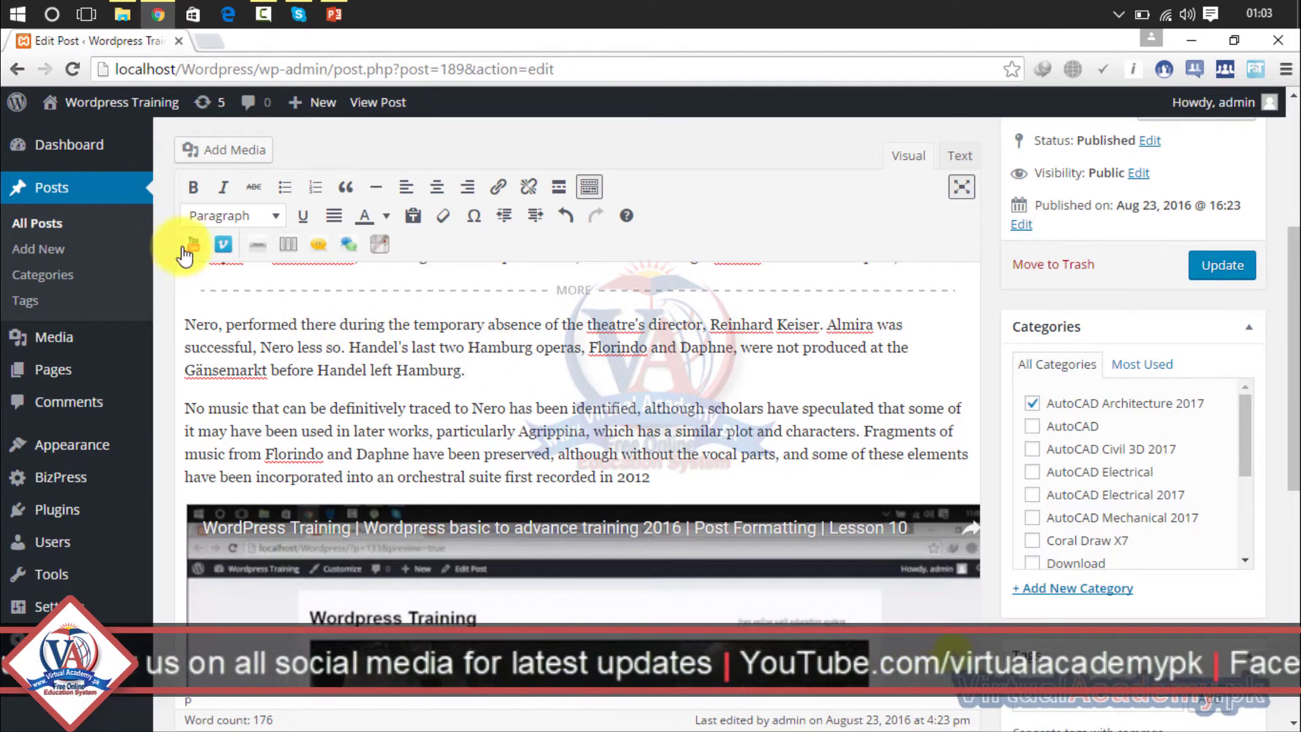
pyautogui.click(261, 250)
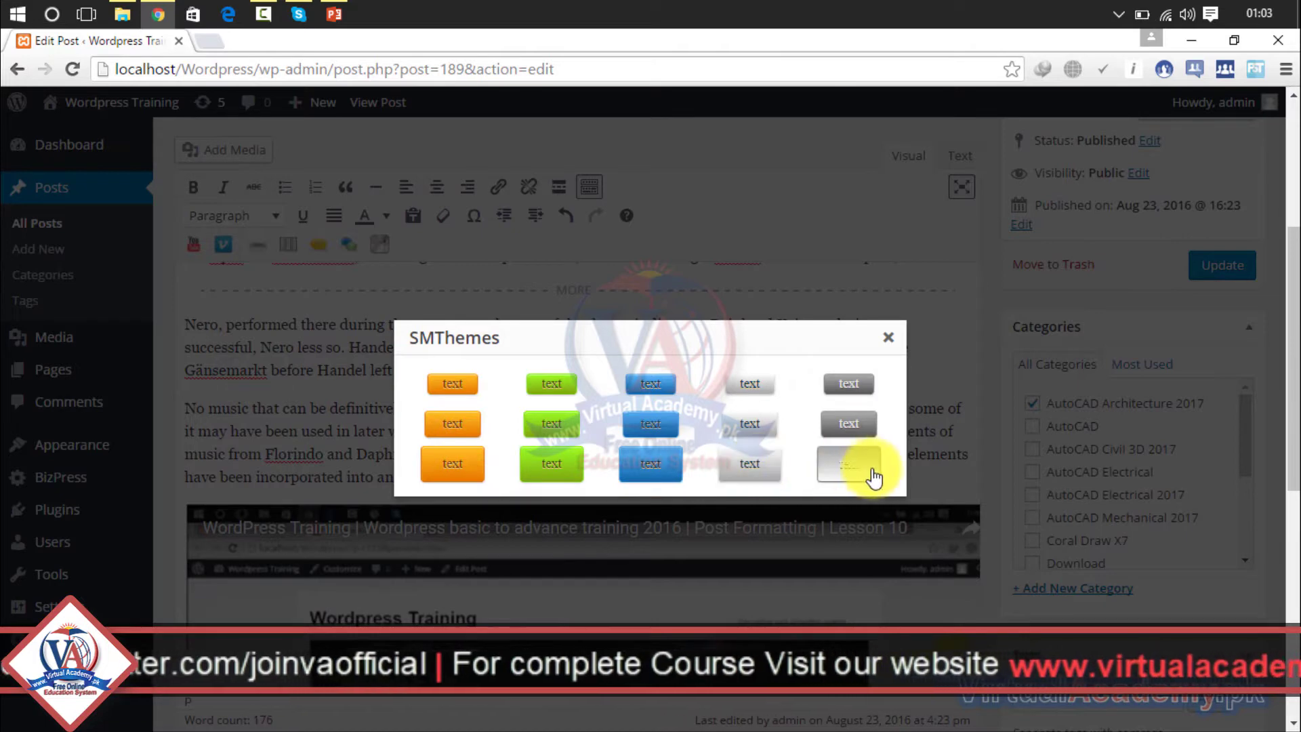
pyautogui.click(852, 467)
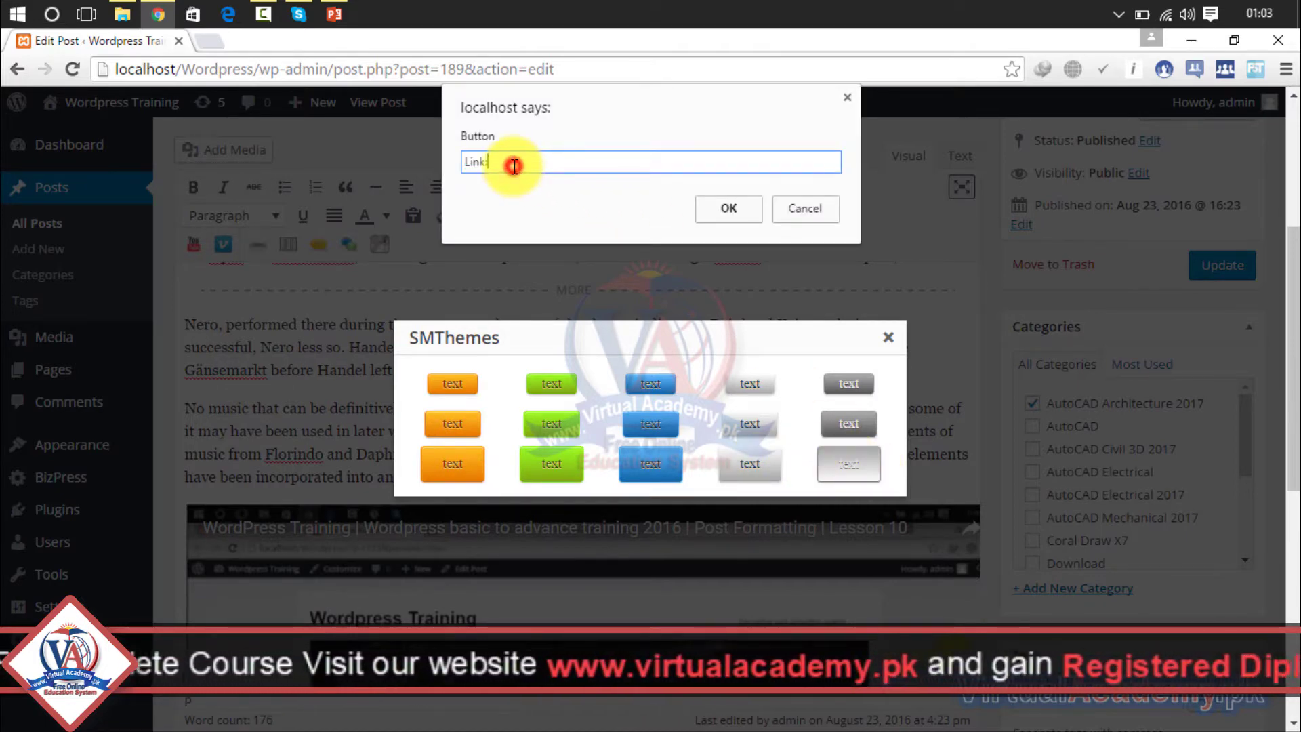
pyautogui.moveTo(514, 166); pyautogui.dragTo(442, 166)
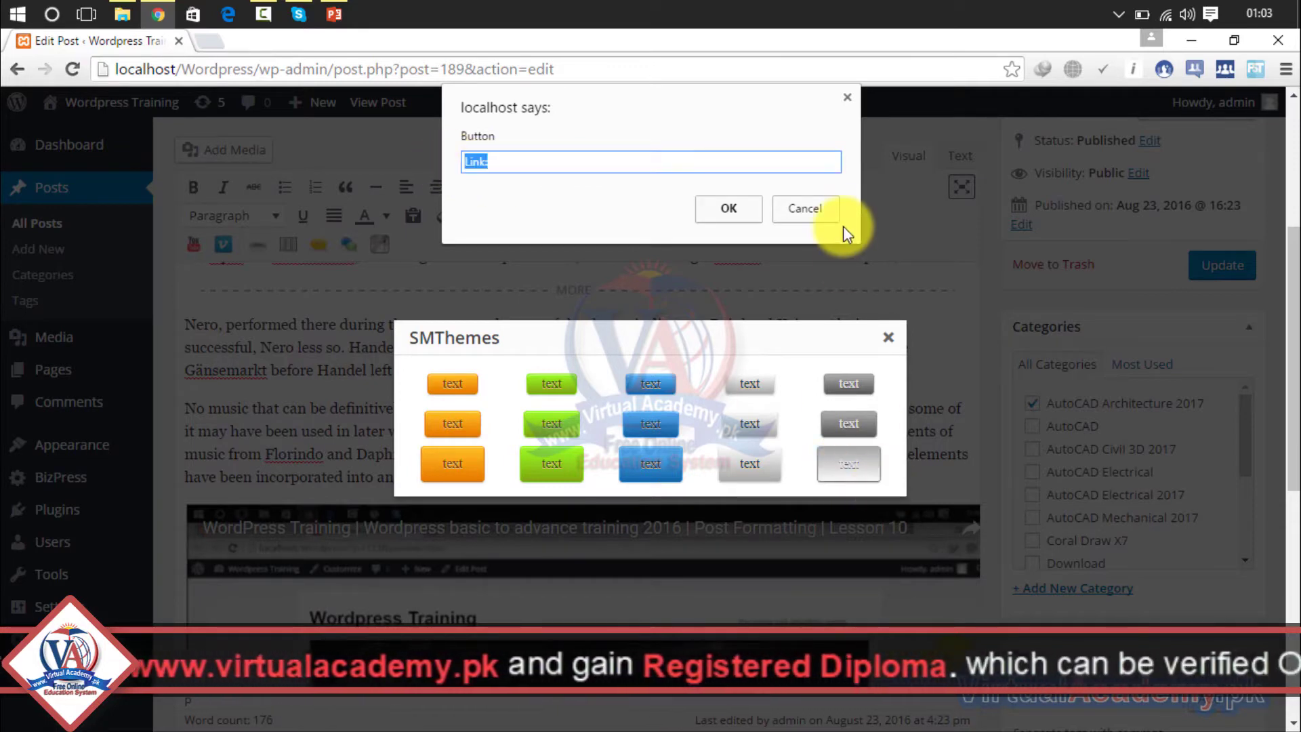
pyautogui.click(849, 101)
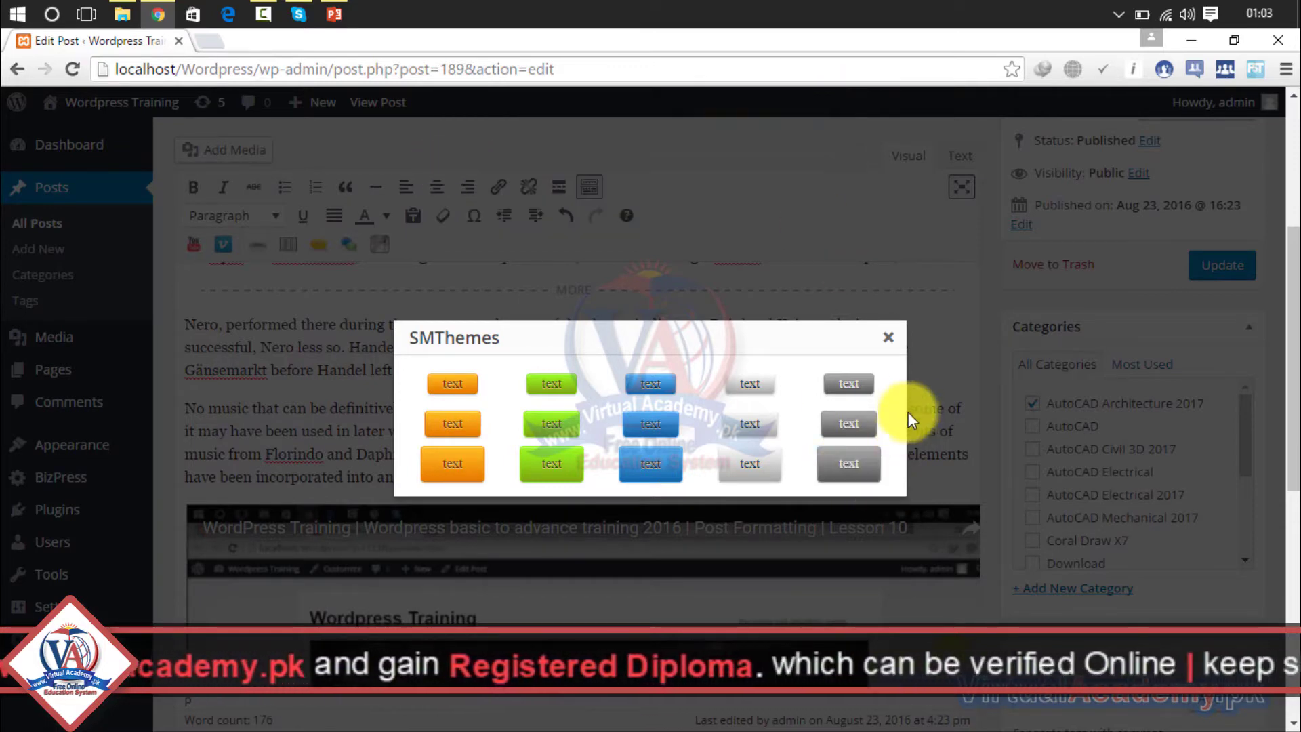
pyautogui.click(890, 336)
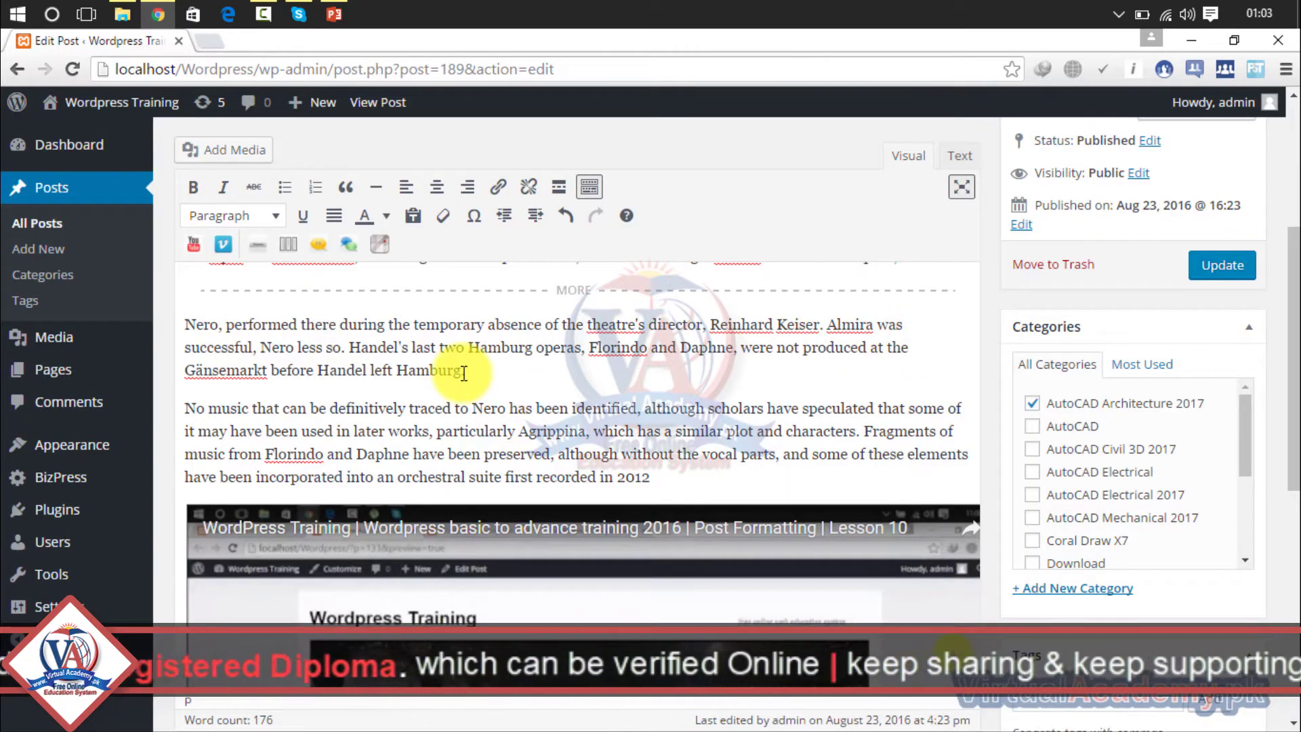
# - Open the post's media library, select the Electrical.jpg image and examine its attachment details fields
pyautogui.click(228, 169)
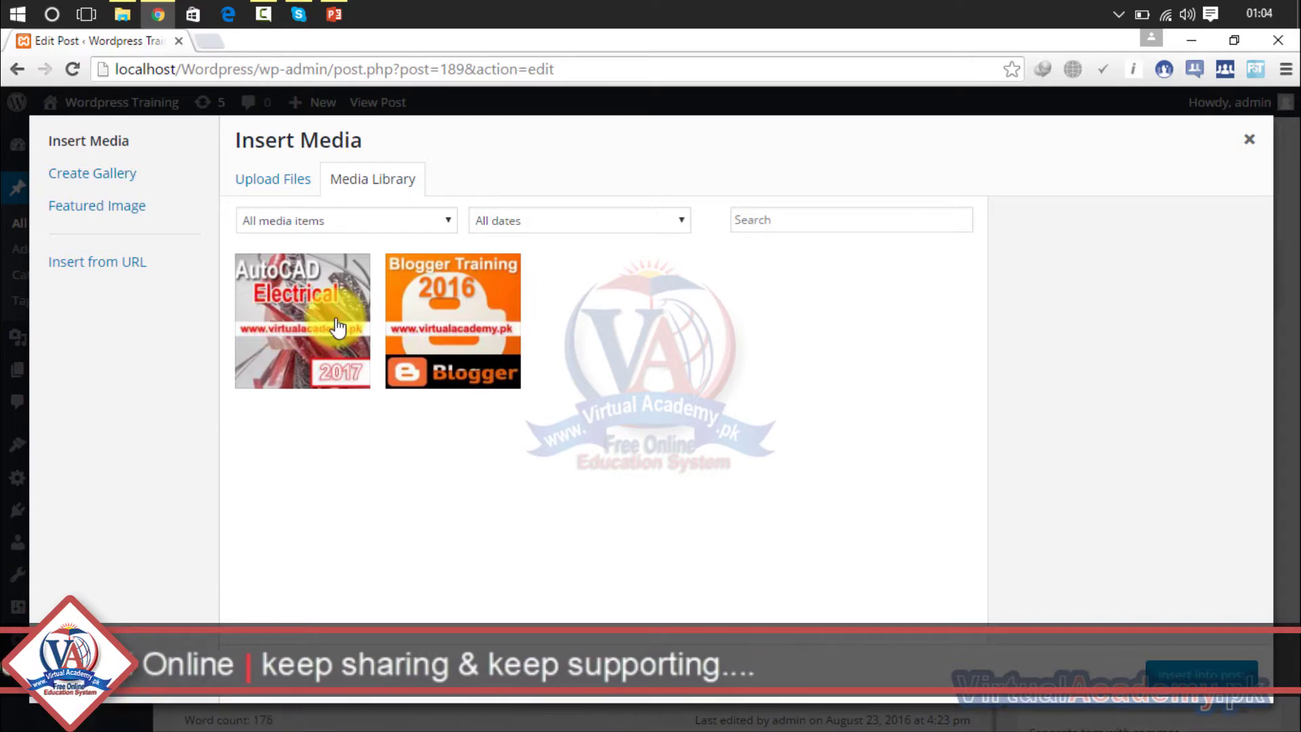
pyautogui.click(336, 325)
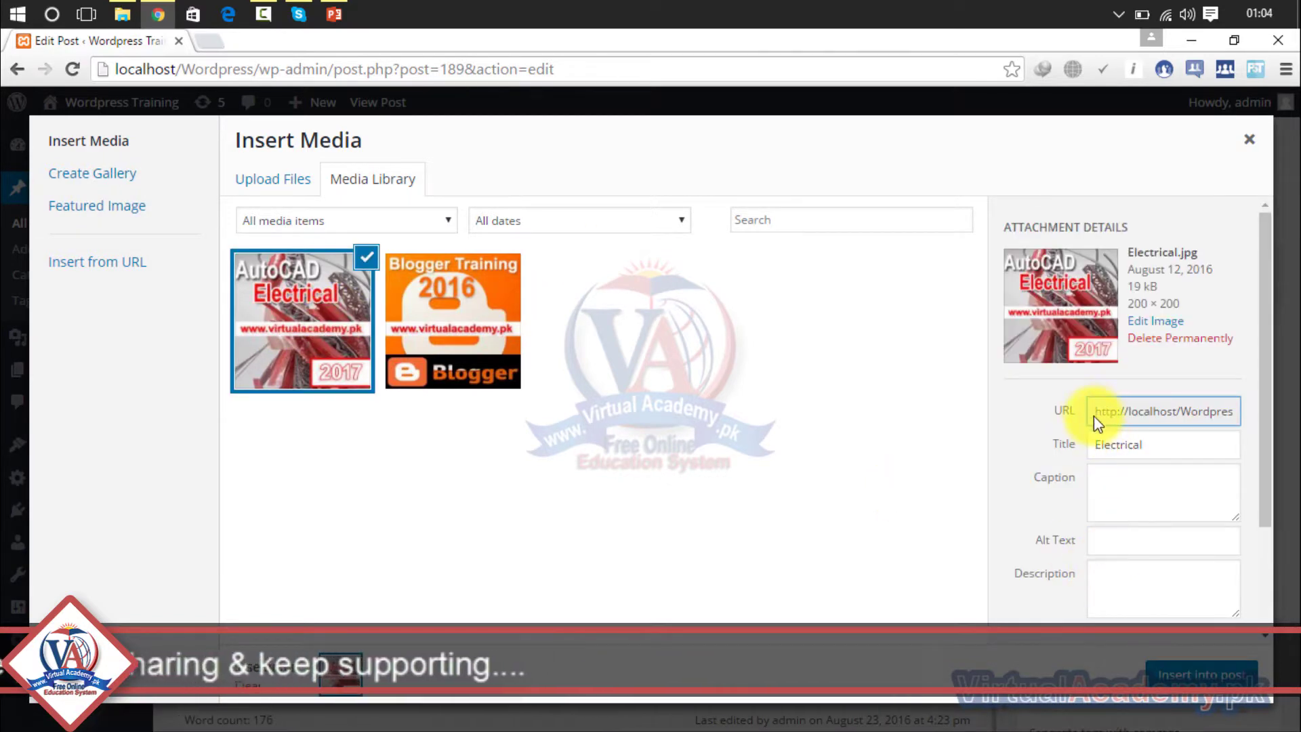
pyautogui.moveTo(1098, 410); pyautogui.dragTo(1127, 487)
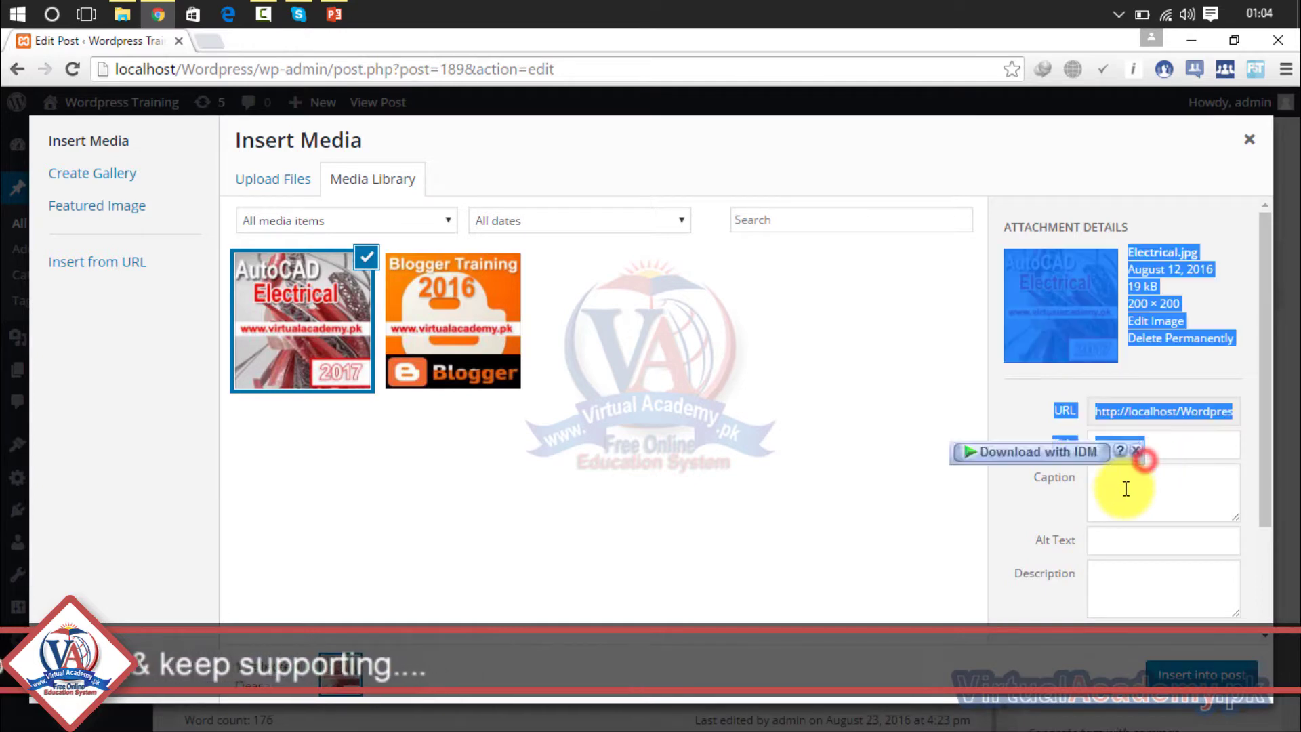
pyautogui.click(1121, 489)
pyautogui.click(1112, 539)
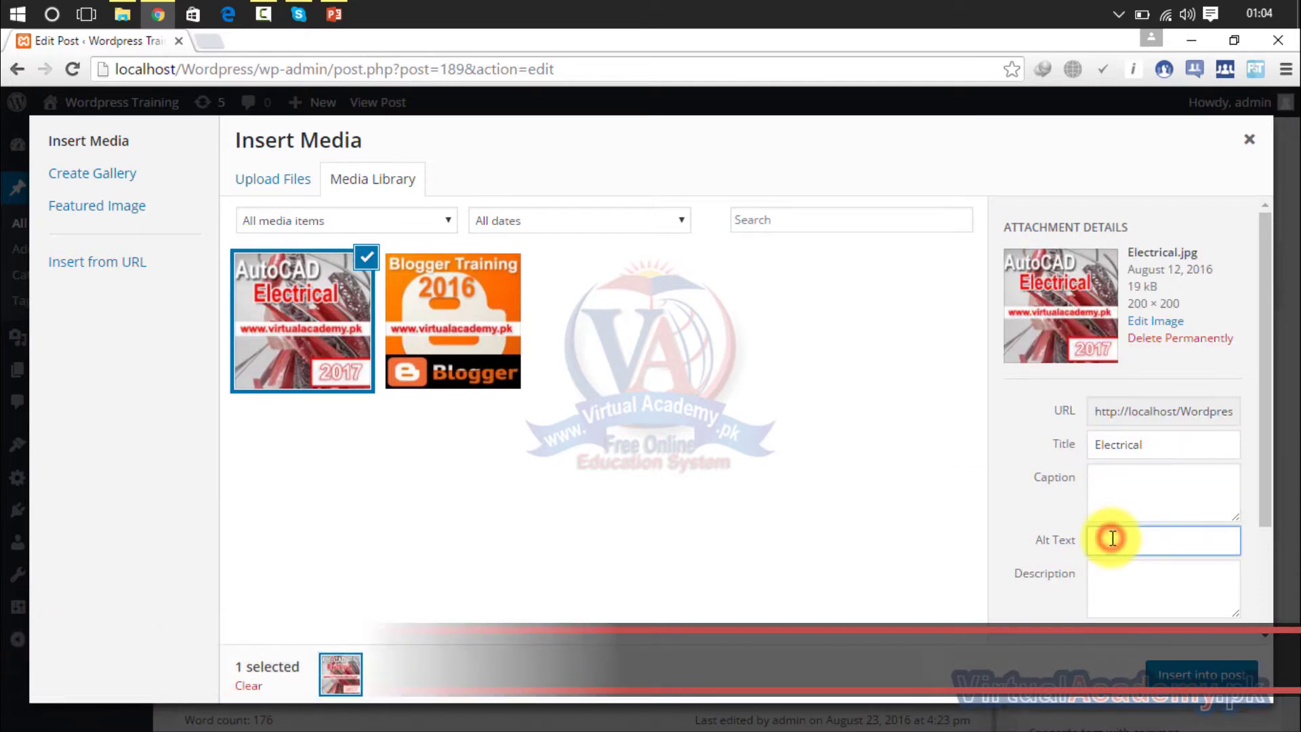
pyautogui.click(1117, 579)
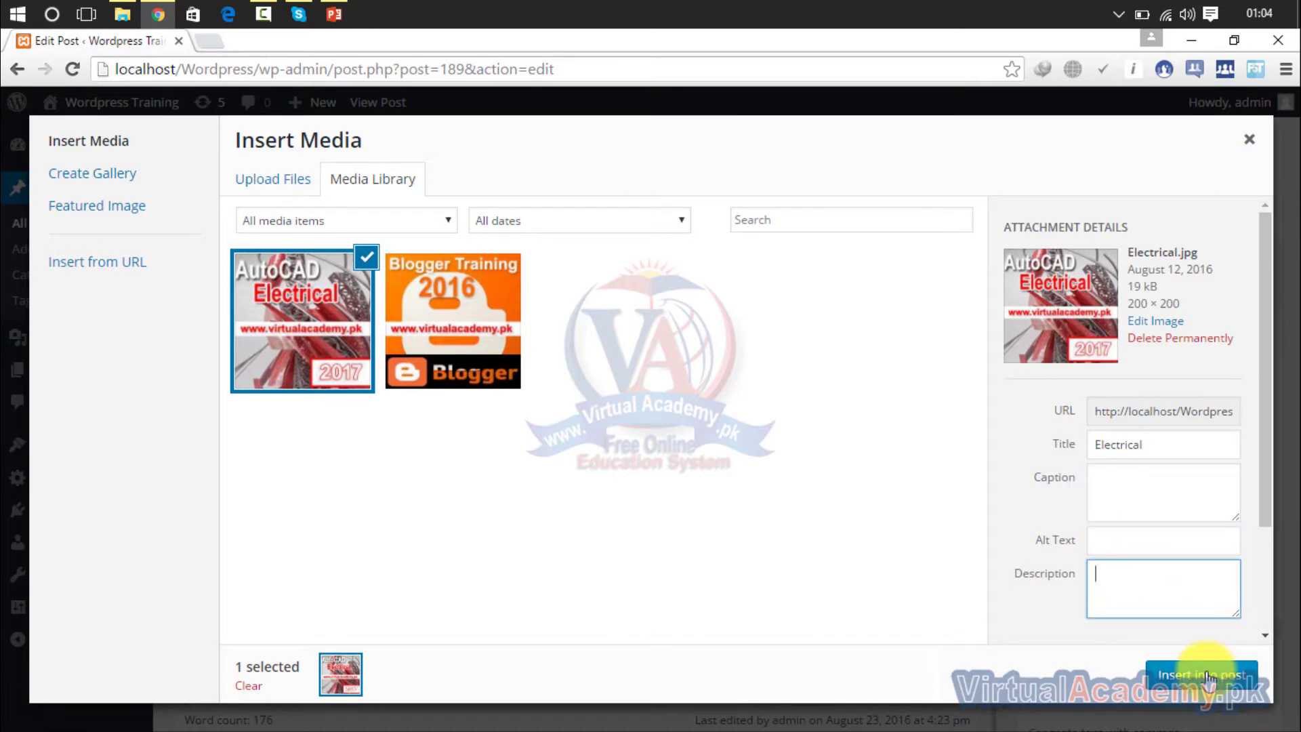
pyautogui.click(726, 408)
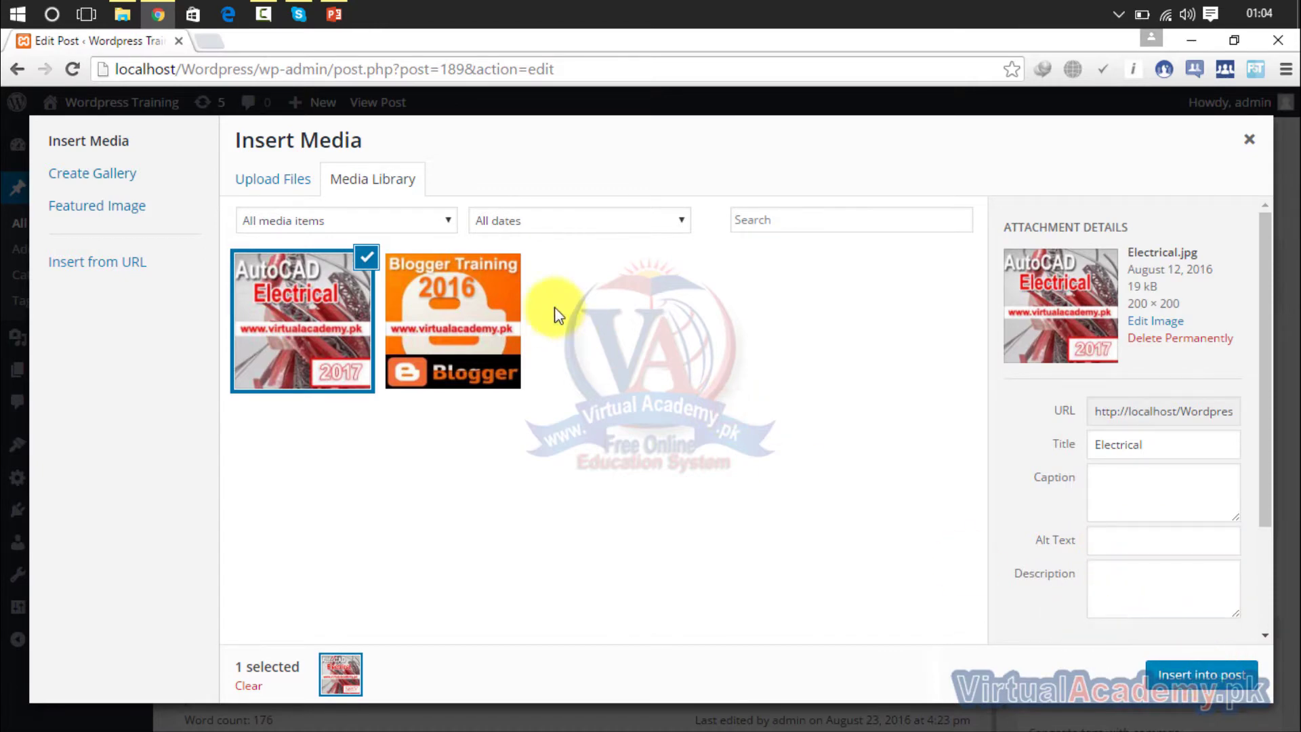
# - Upload the image madrasa from the Posting folder on the Desktop to the media library
pyautogui.click(289, 189)
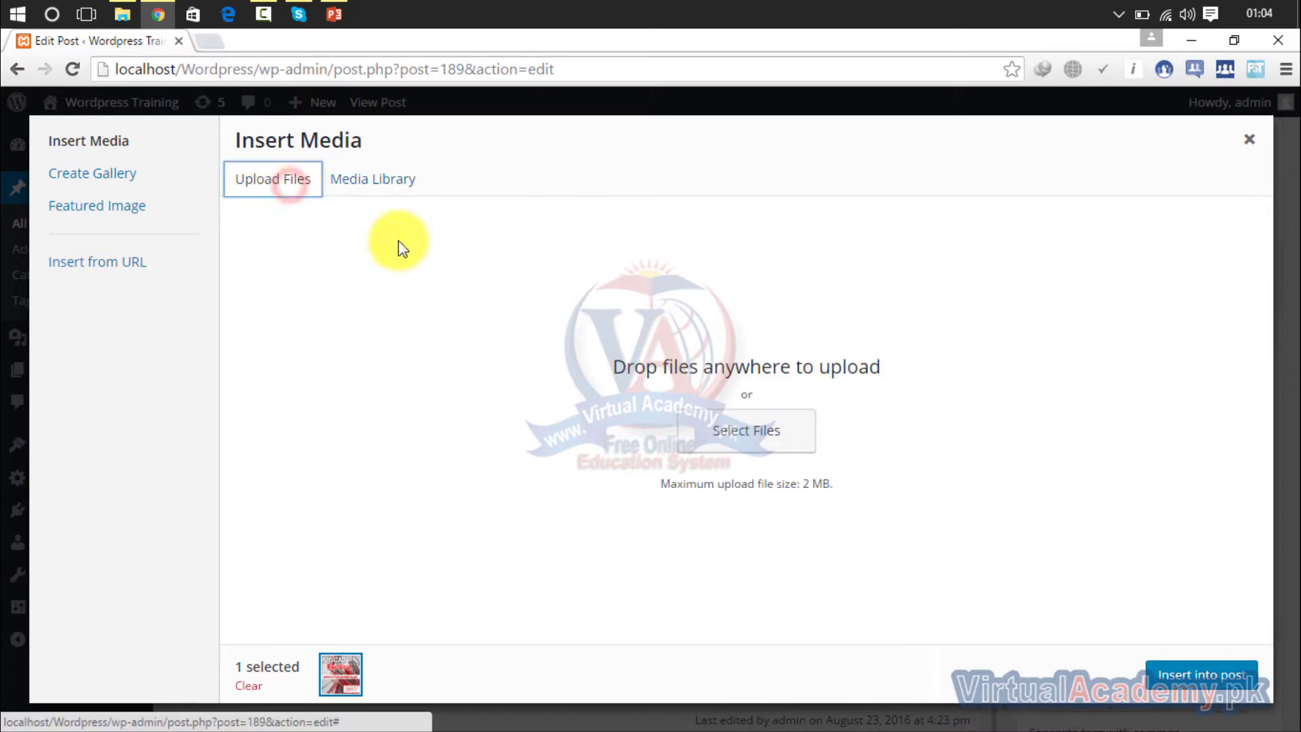
pyautogui.click(723, 428)
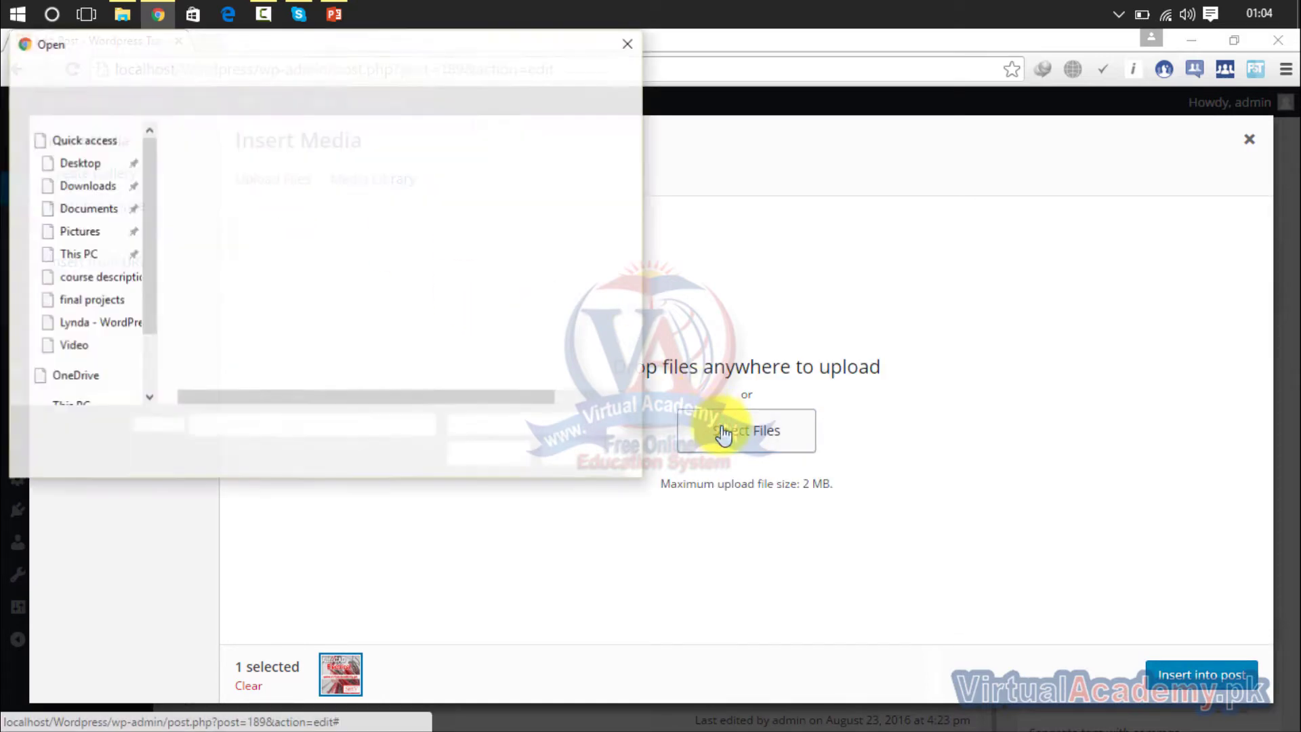
pyautogui.click(318, 295)
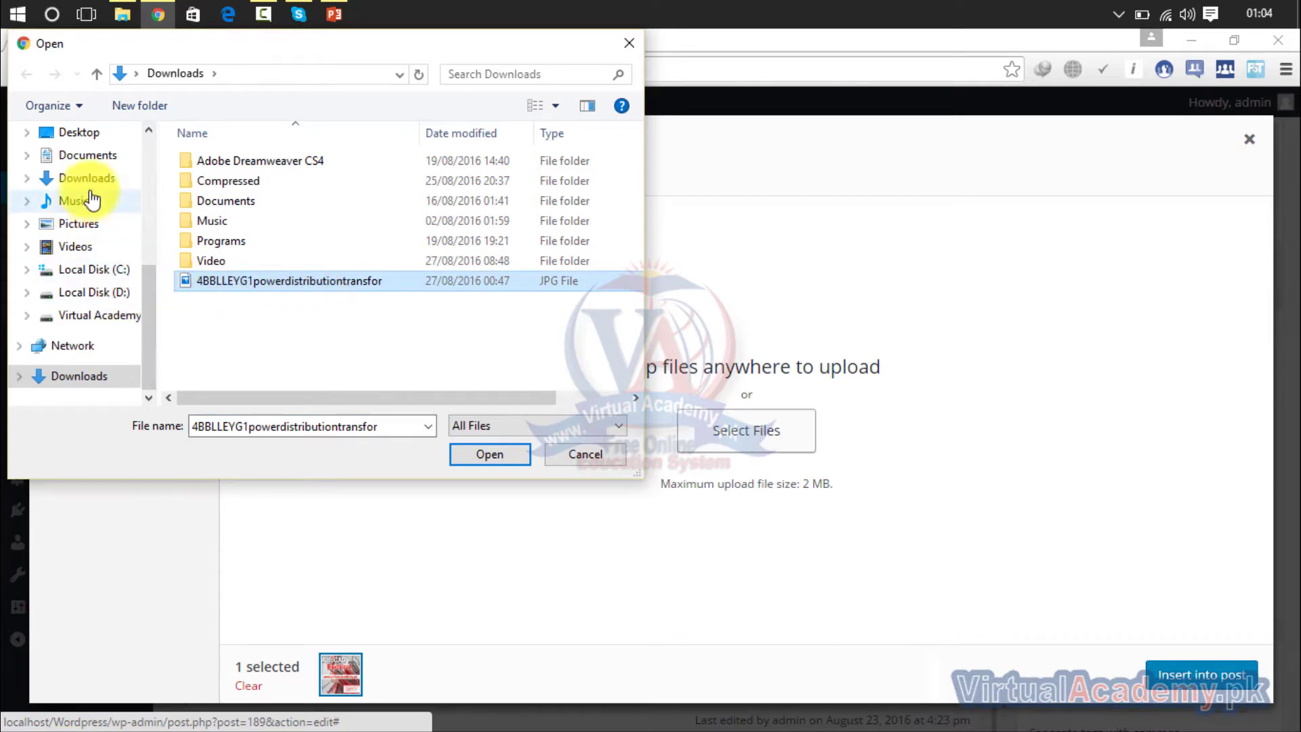
pyautogui.scroll(3, 136, 258)
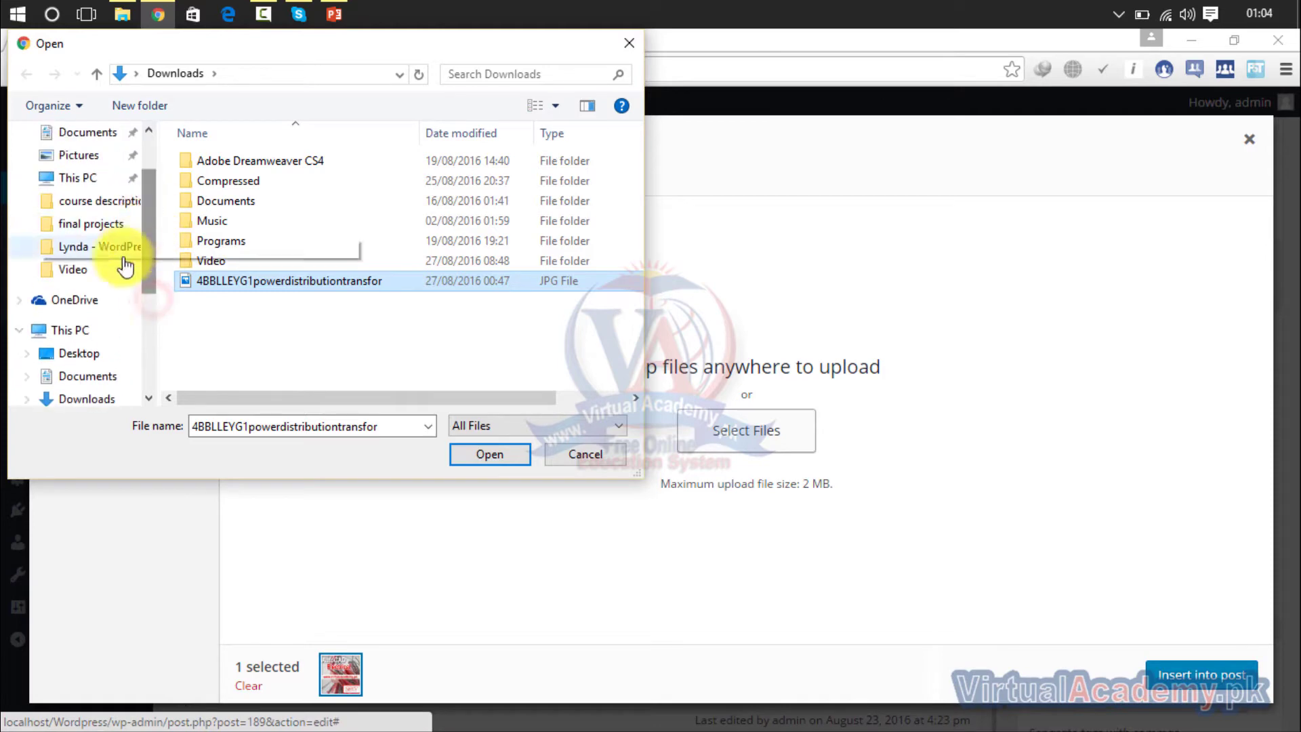
pyautogui.click(74, 353)
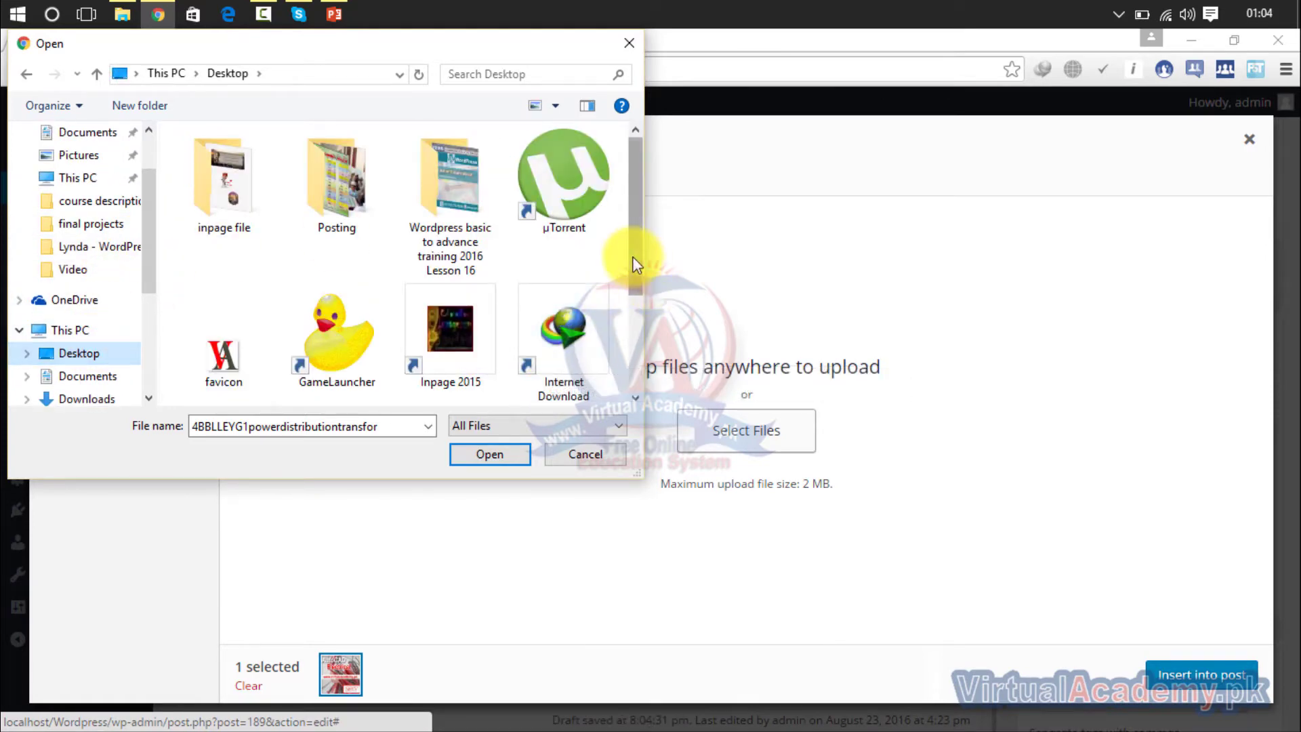
pyautogui.moveTo(633, 256); pyautogui.dragTo(652, 149)
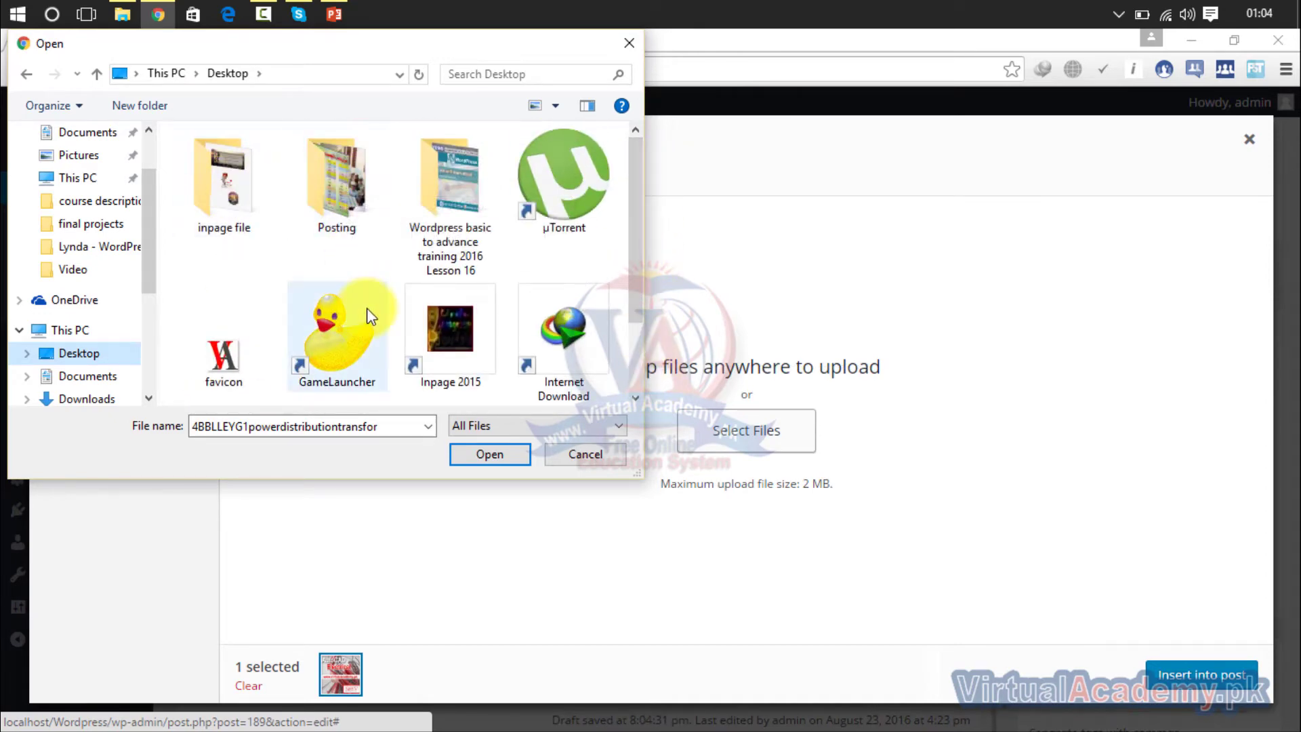
pyautogui.doubleClick(197, 177)
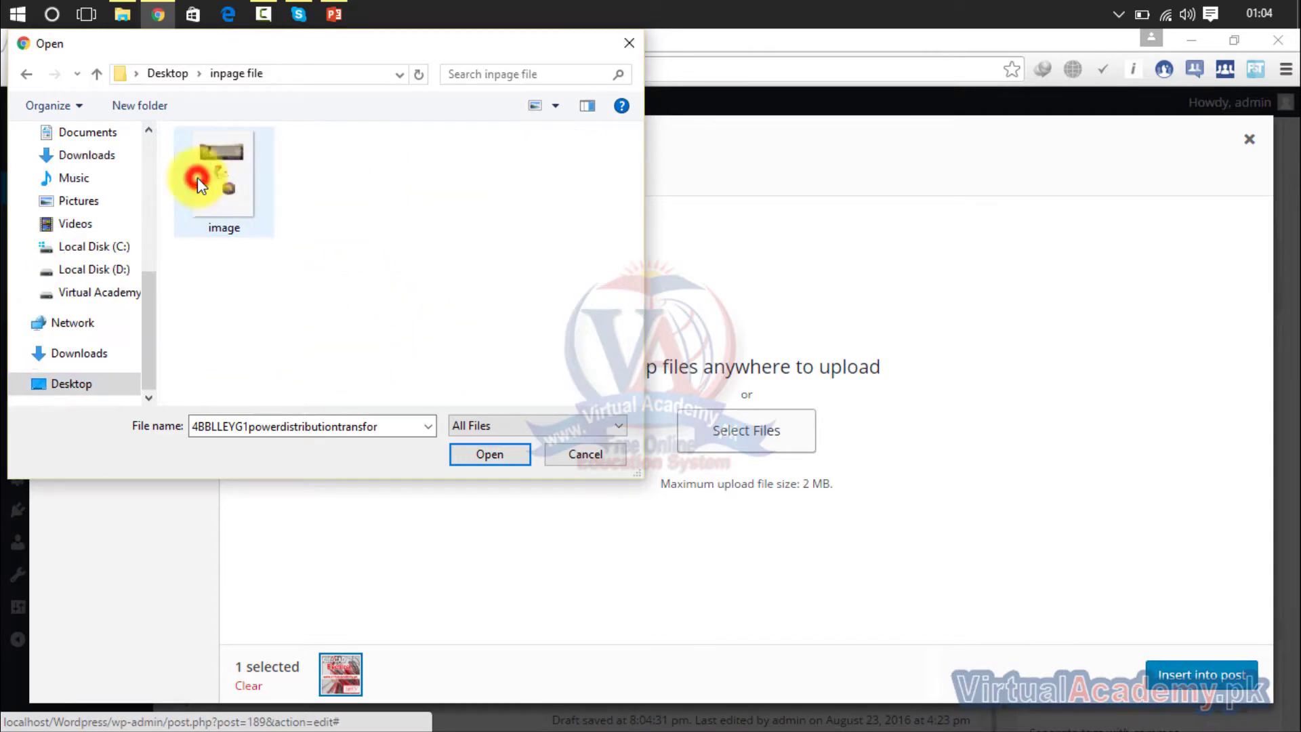
pyautogui.click(96, 75)
pyautogui.doubleClick(317, 182)
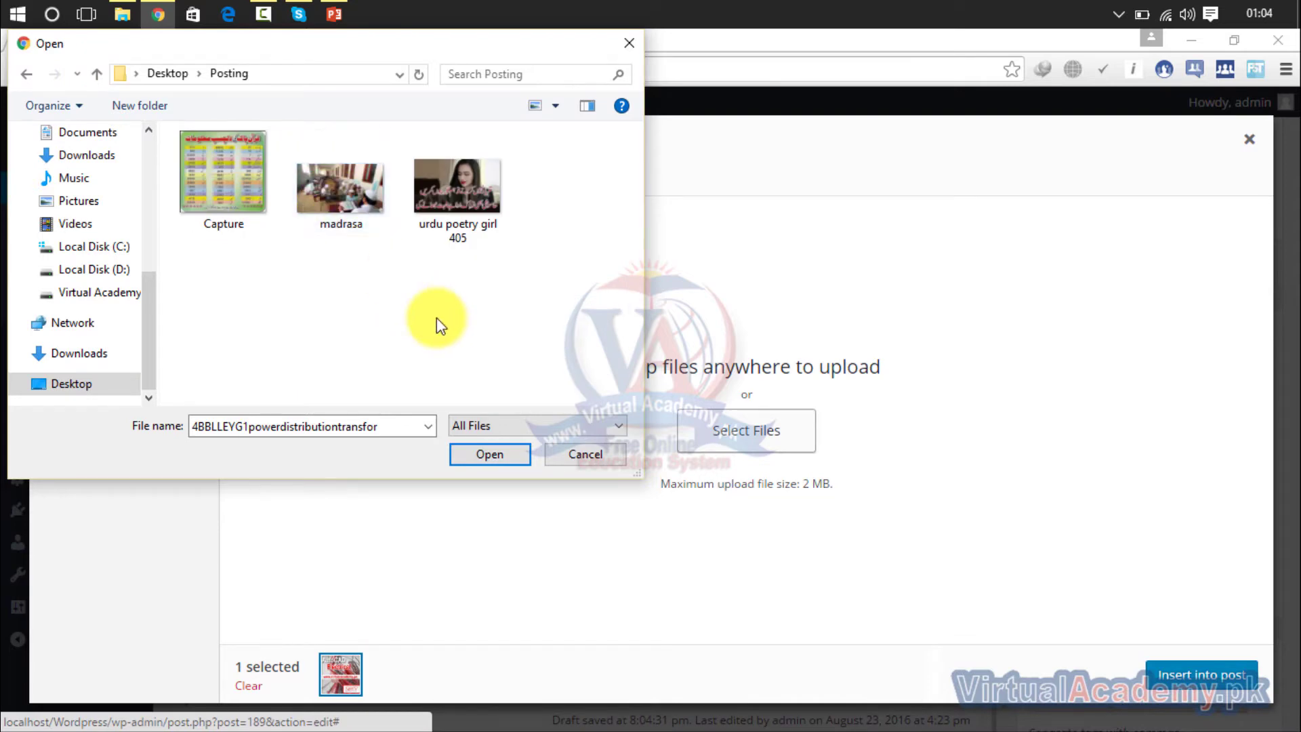
pyautogui.click(335, 180)
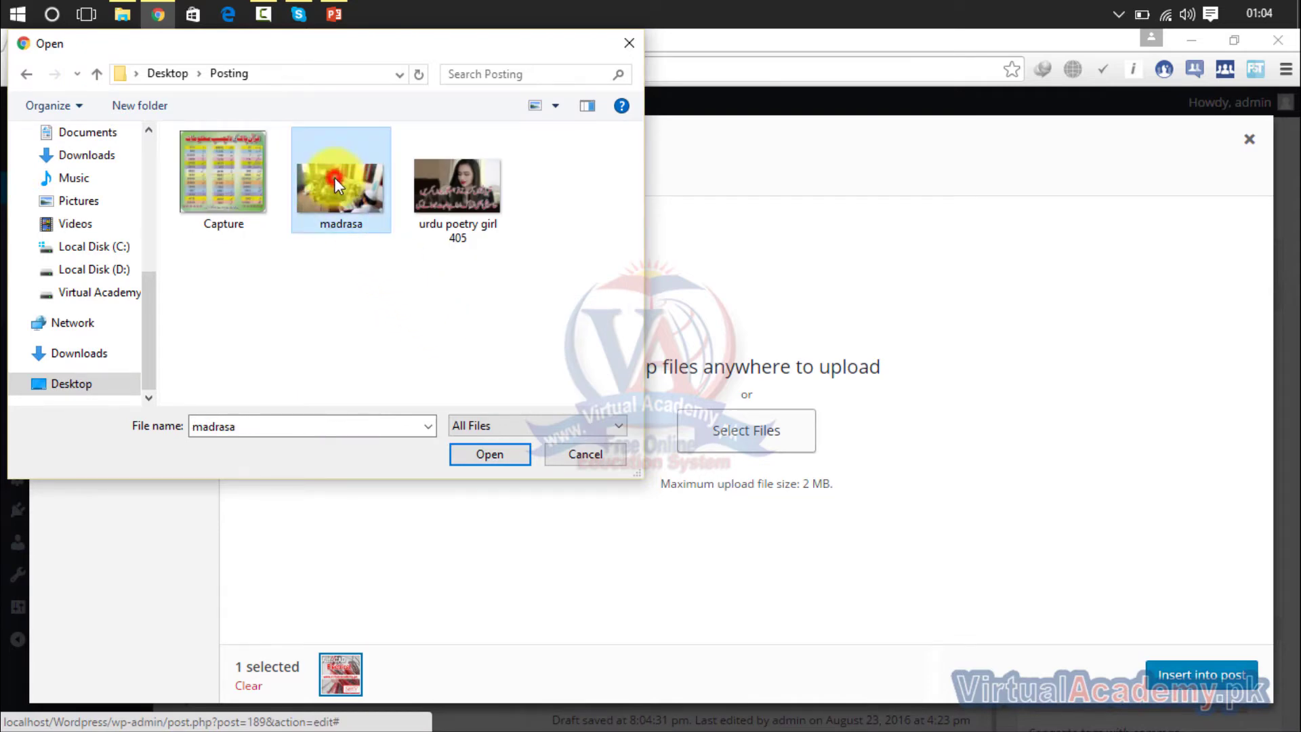
pyautogui.click(504, 453)
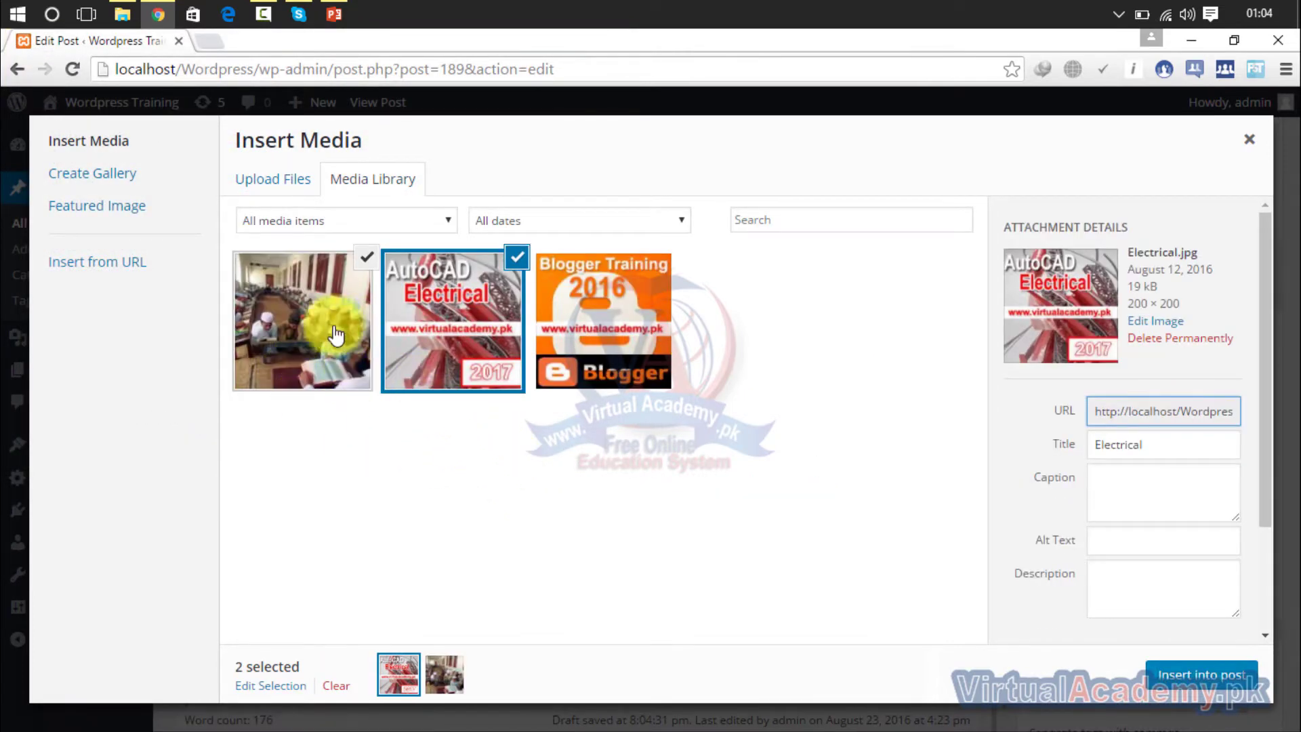
# - Insert the selected Electrical and madrasa images into the post, and remove the Electrical image from the text
pyautogui.click(1194, 685)
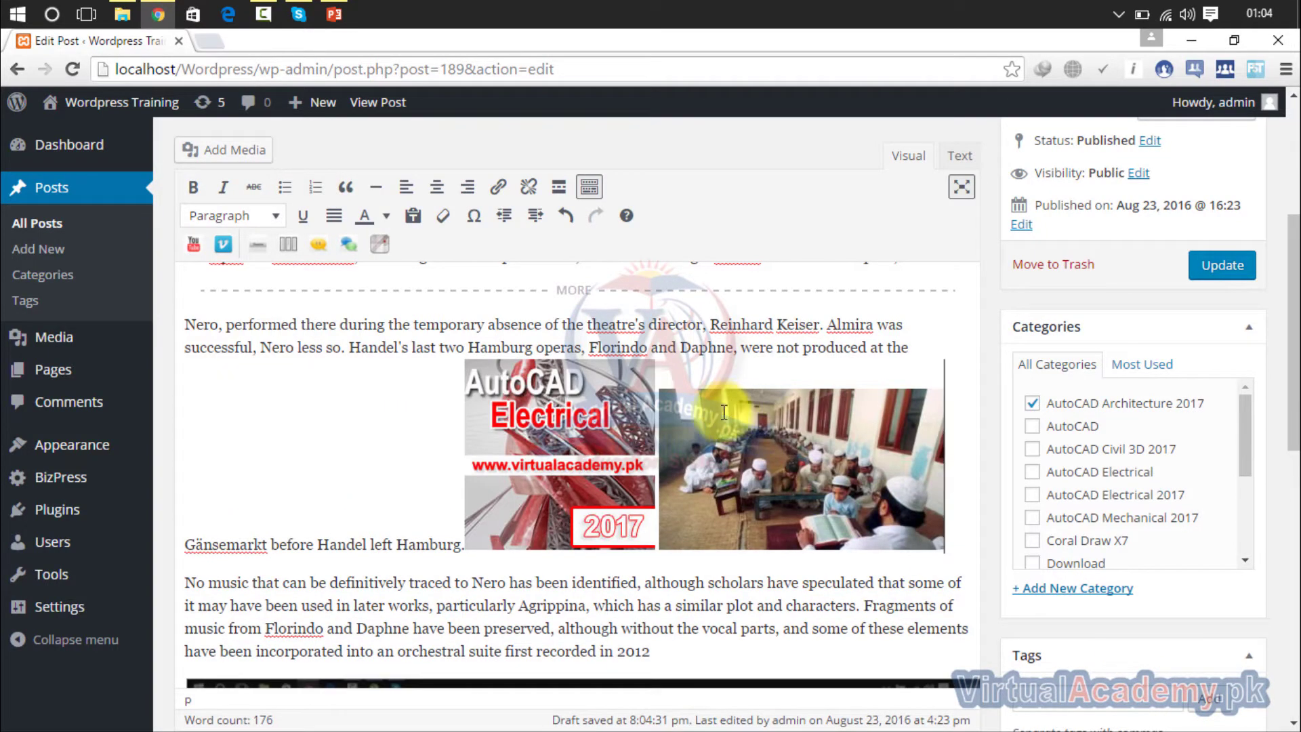
pyautogui.click(552, 407)
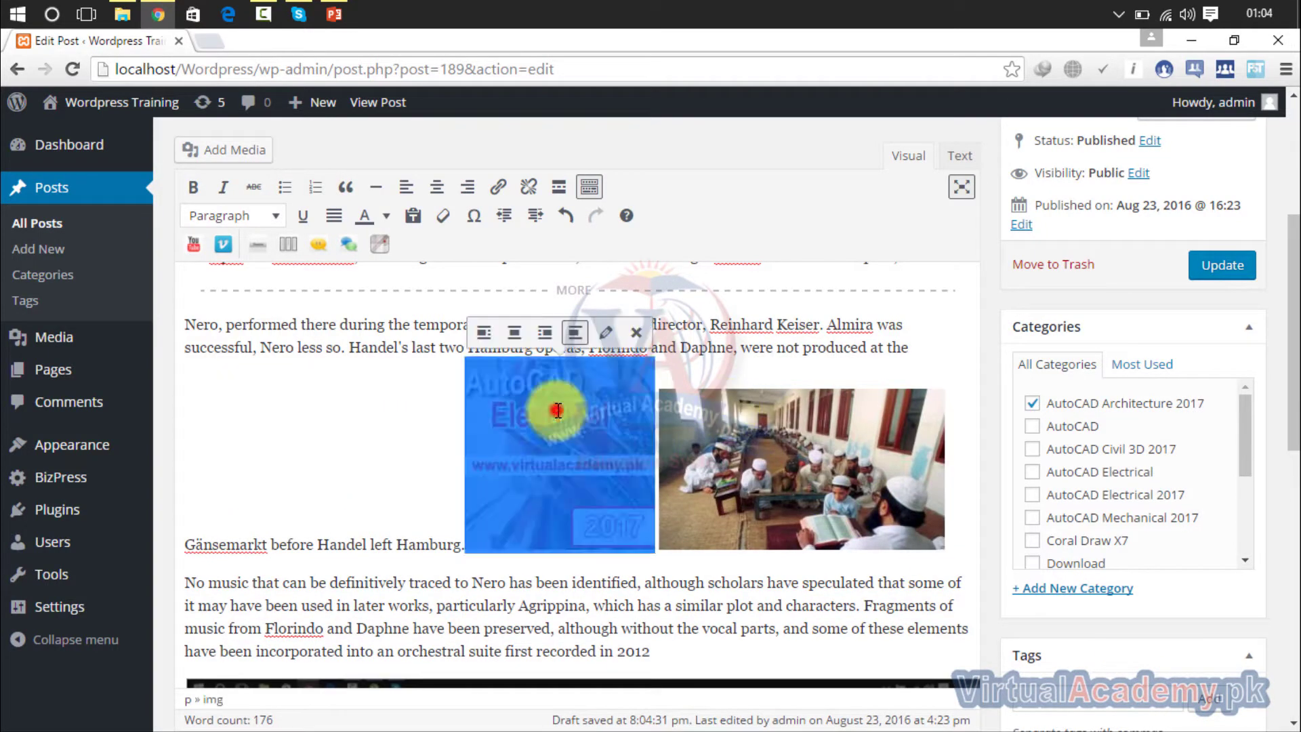
pyautogui.click(635, 332)
# - Enlarge the madrasa image in the post proportionally by its corner
pyautogui.click(612, 454)
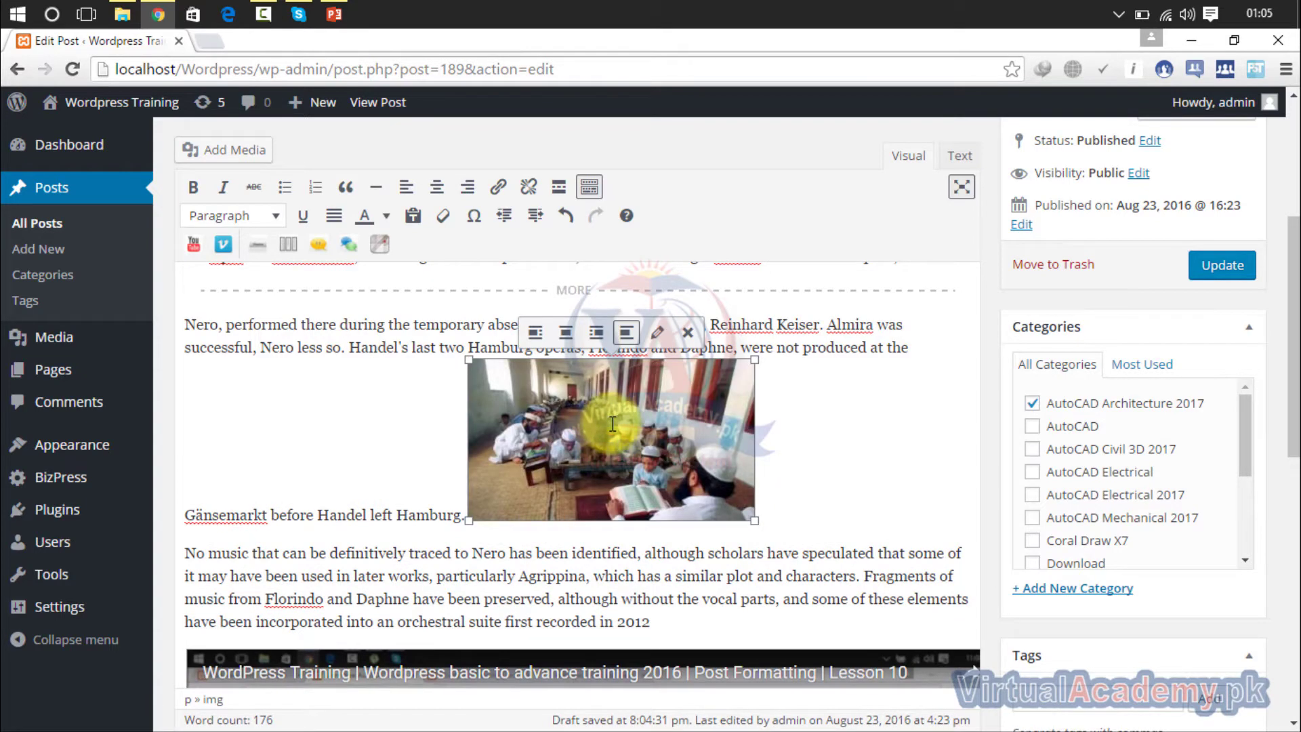
pyautogui.moveTo(469, 520); pyautogui.dragTo(385, 575)
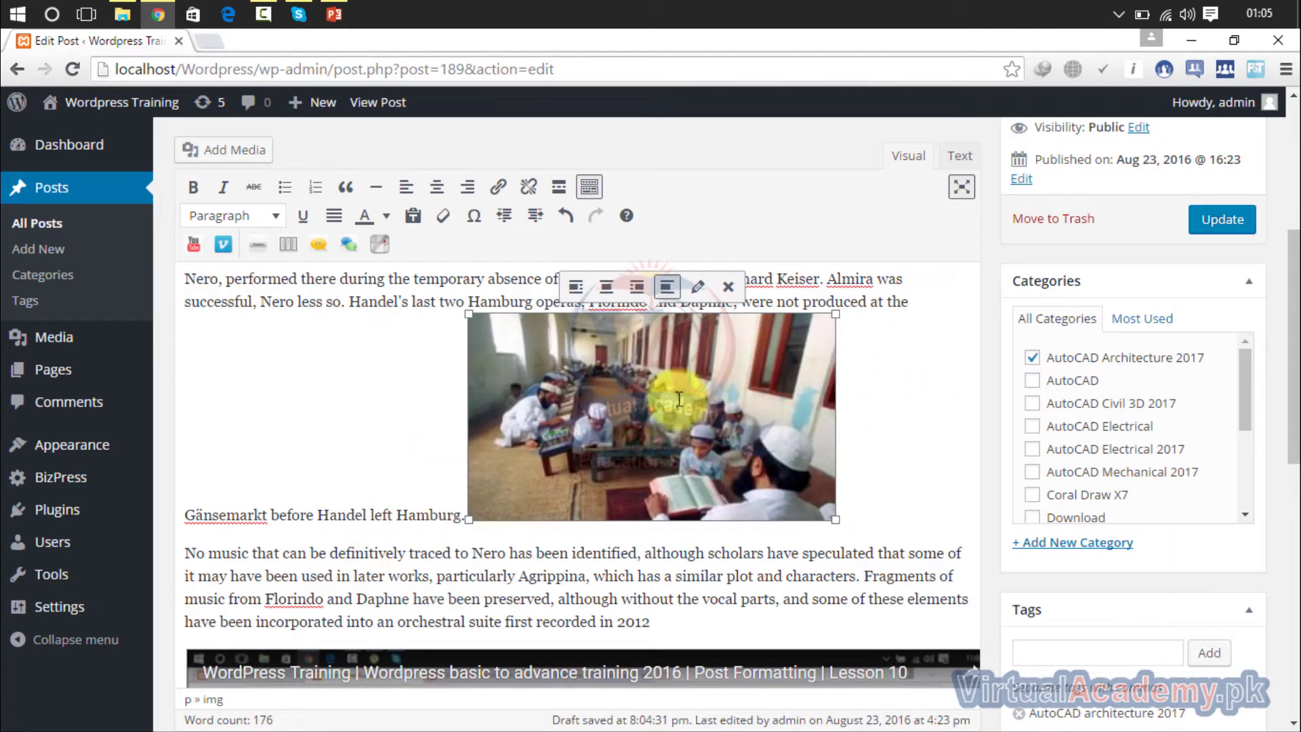
pyautogui.moveTo(665, 383); pyautogui.dragTo(682, 395)
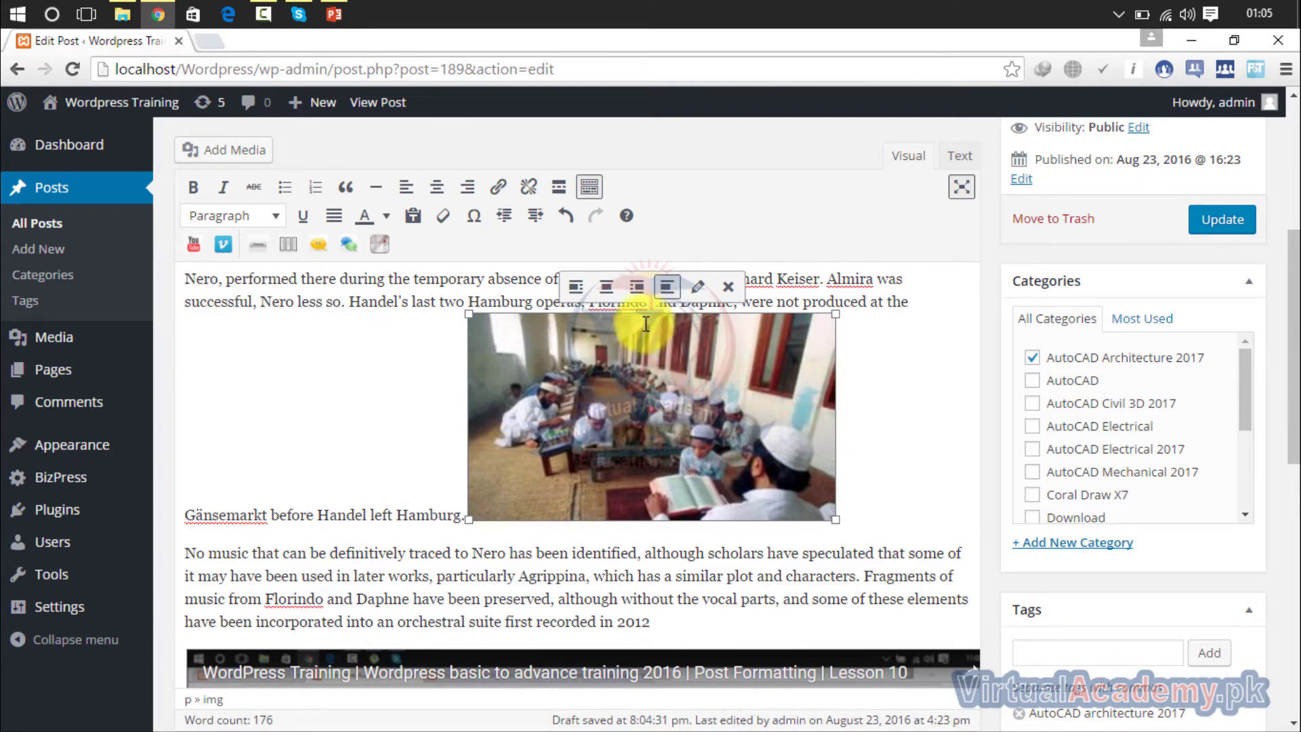
# - Try right and center alignment for the madrasa image, and align it left so the text wraps beside it
pyautogui.click(637, 299)
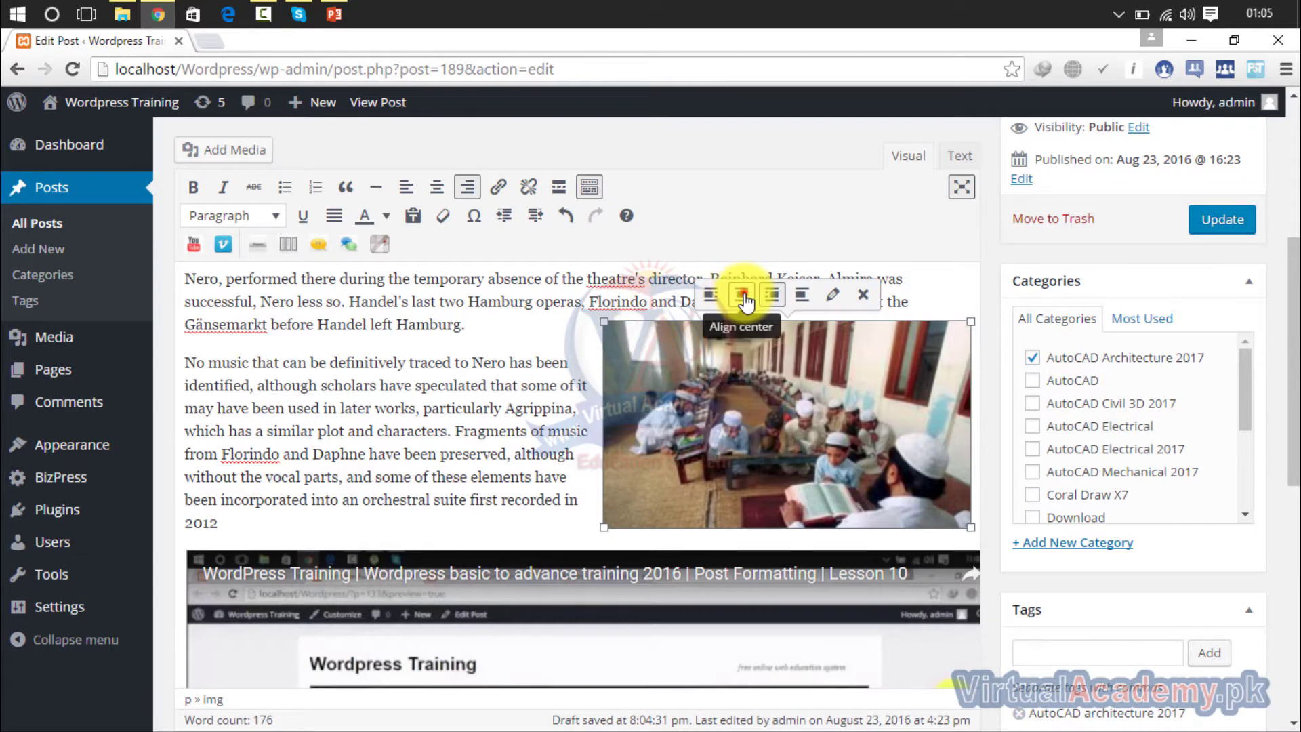
pyautogui.click(743, 296)
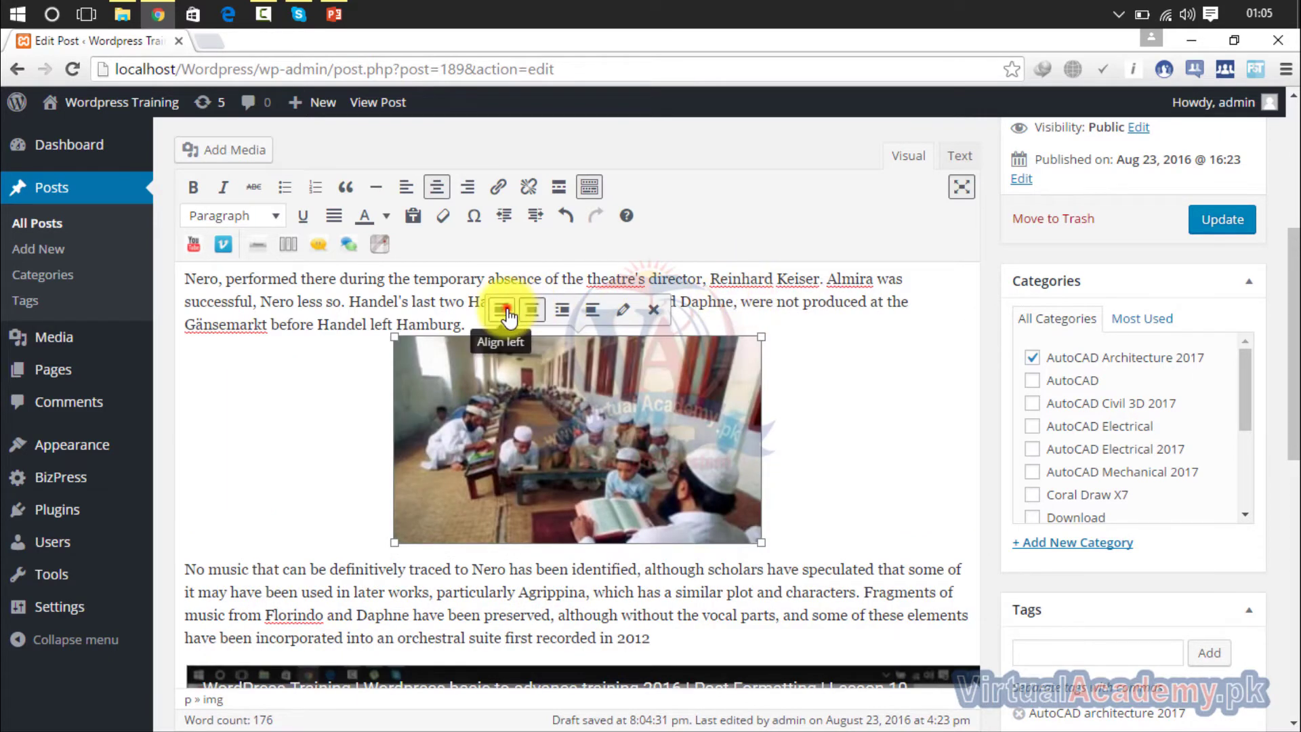
pyautogui.click(502, 310)
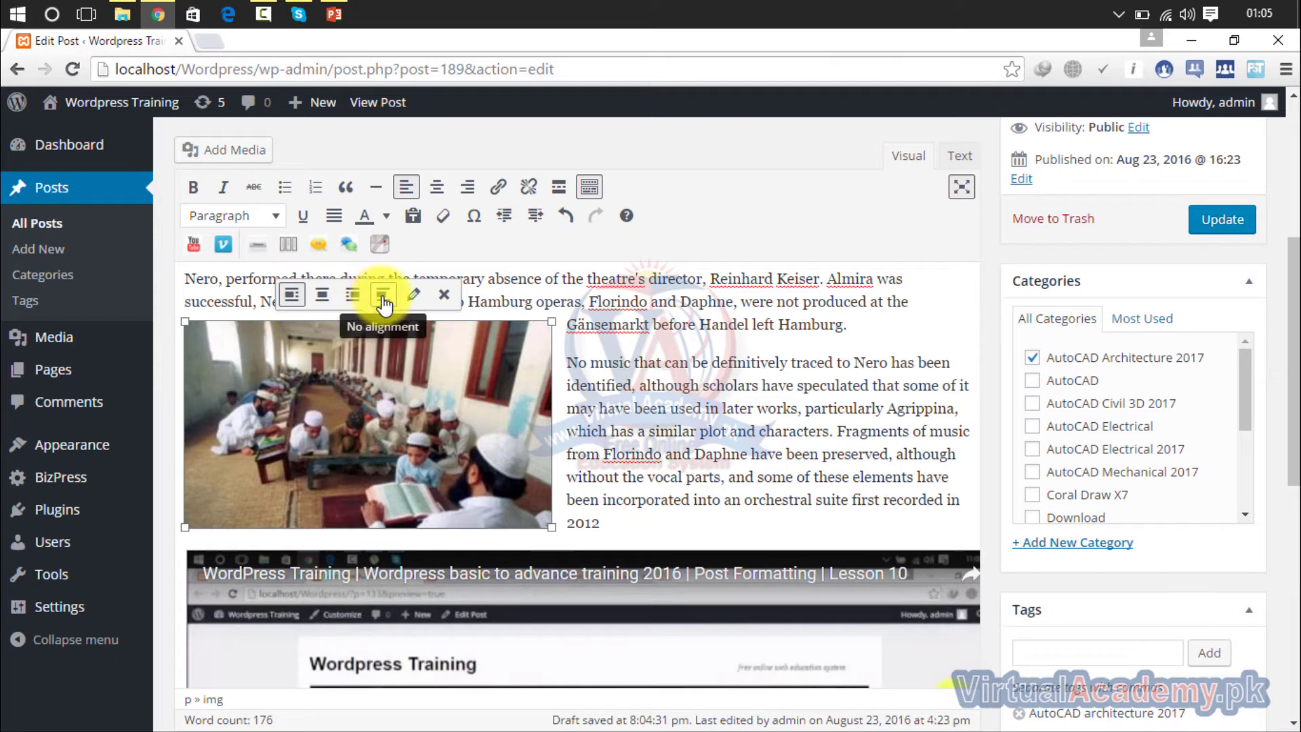
pyautogui.click(673, 414)
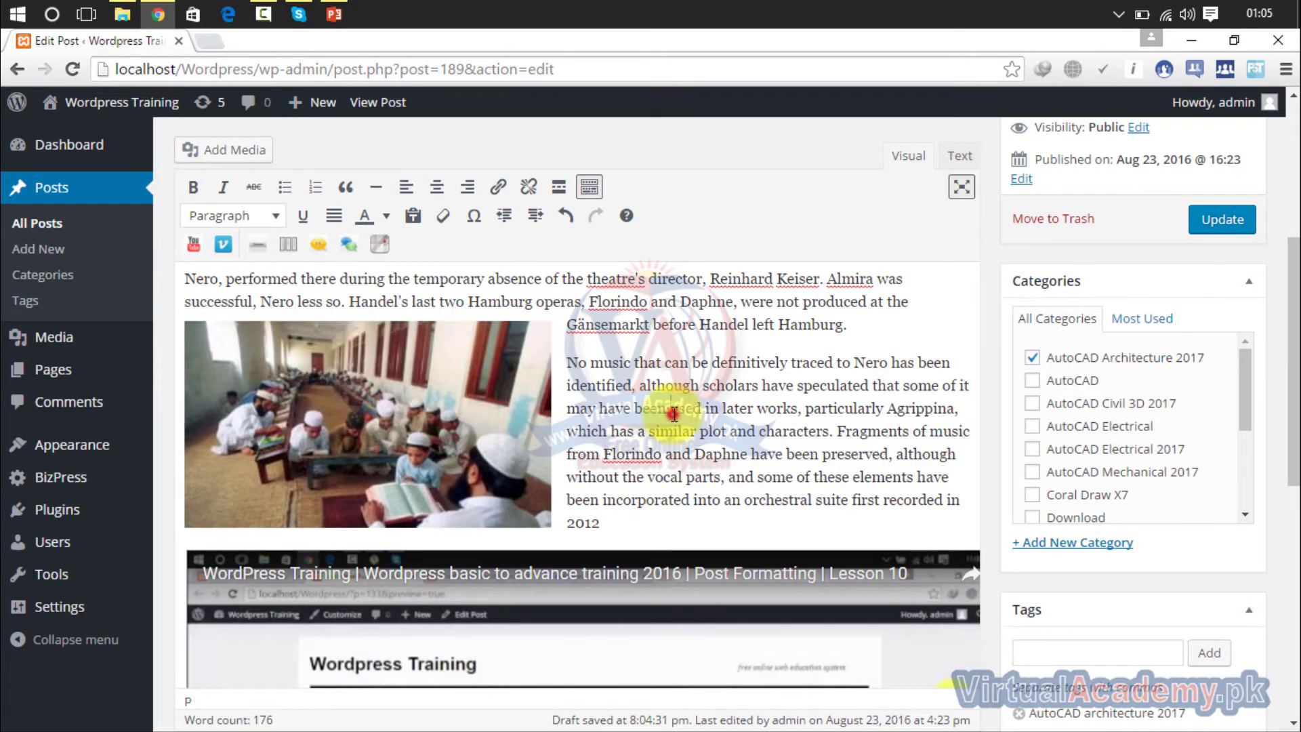
pyautogui.click(478, 396)
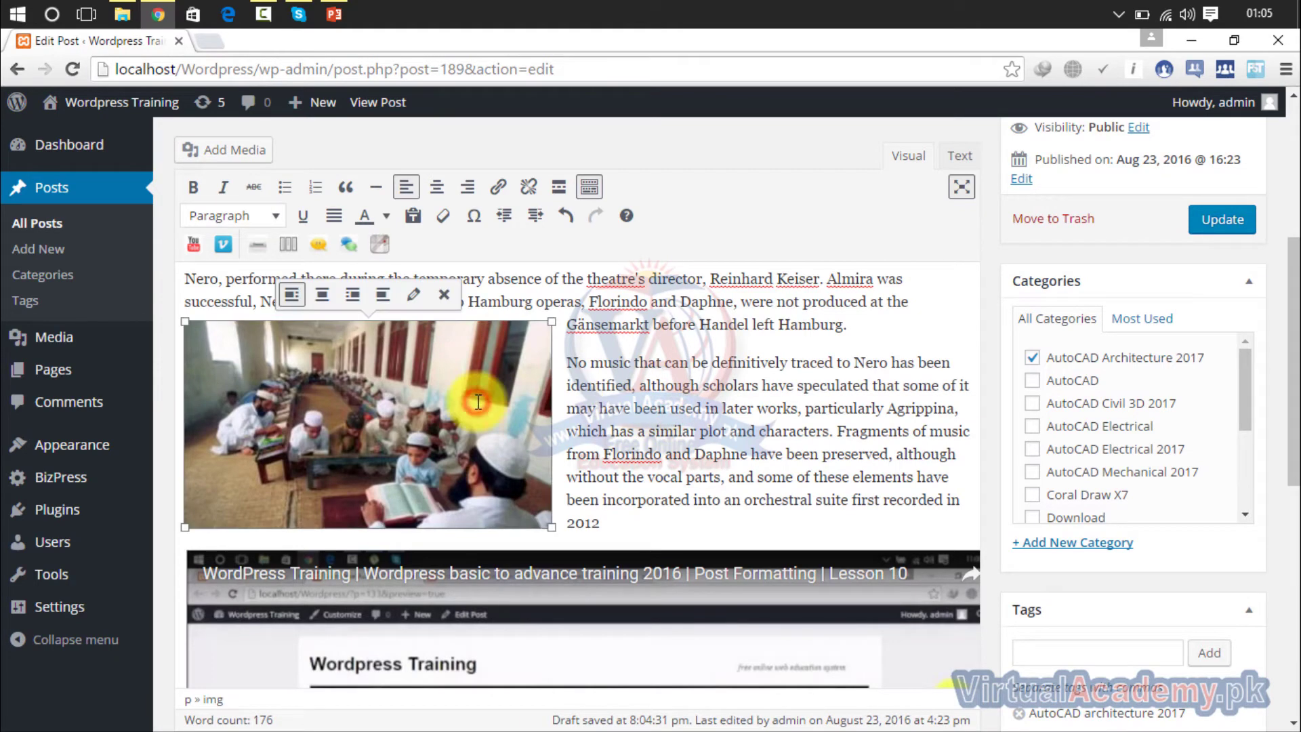
# - Update the post and view its published page on the site
pyautogui.click(1217, 231)
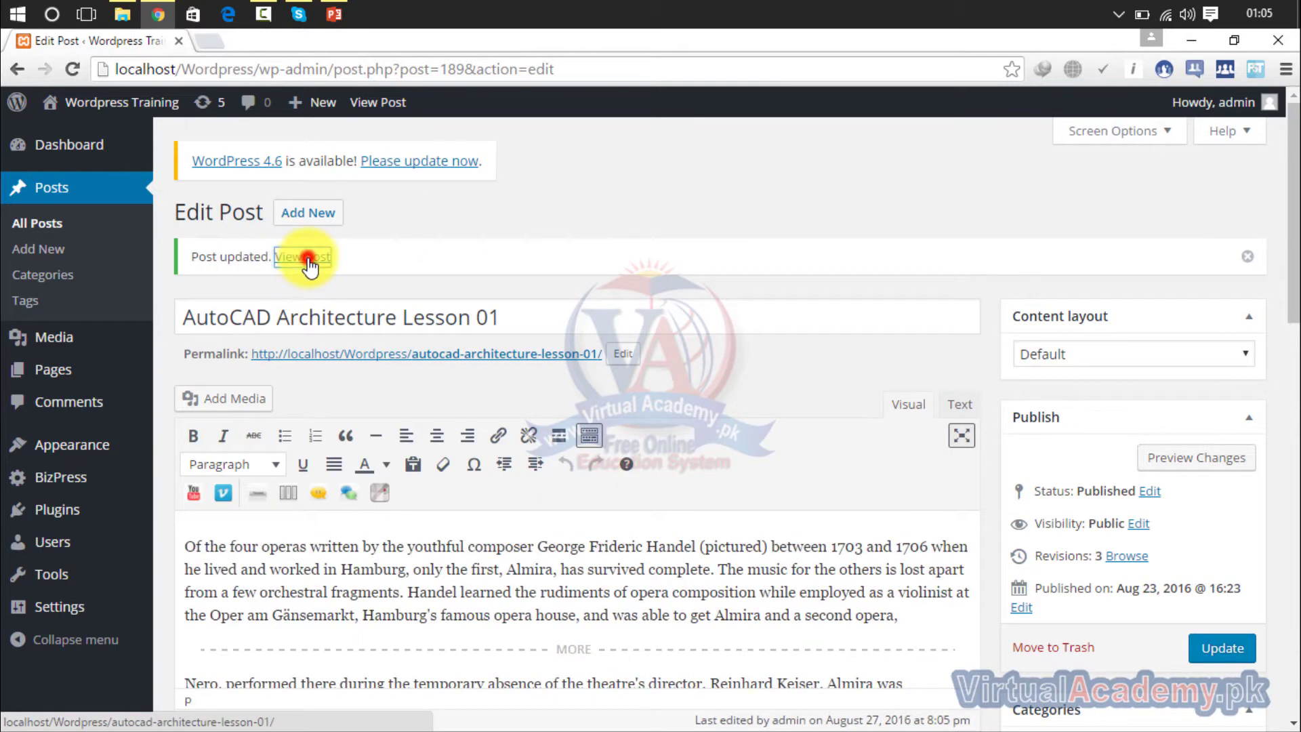
pyautogui.click(306, 258)
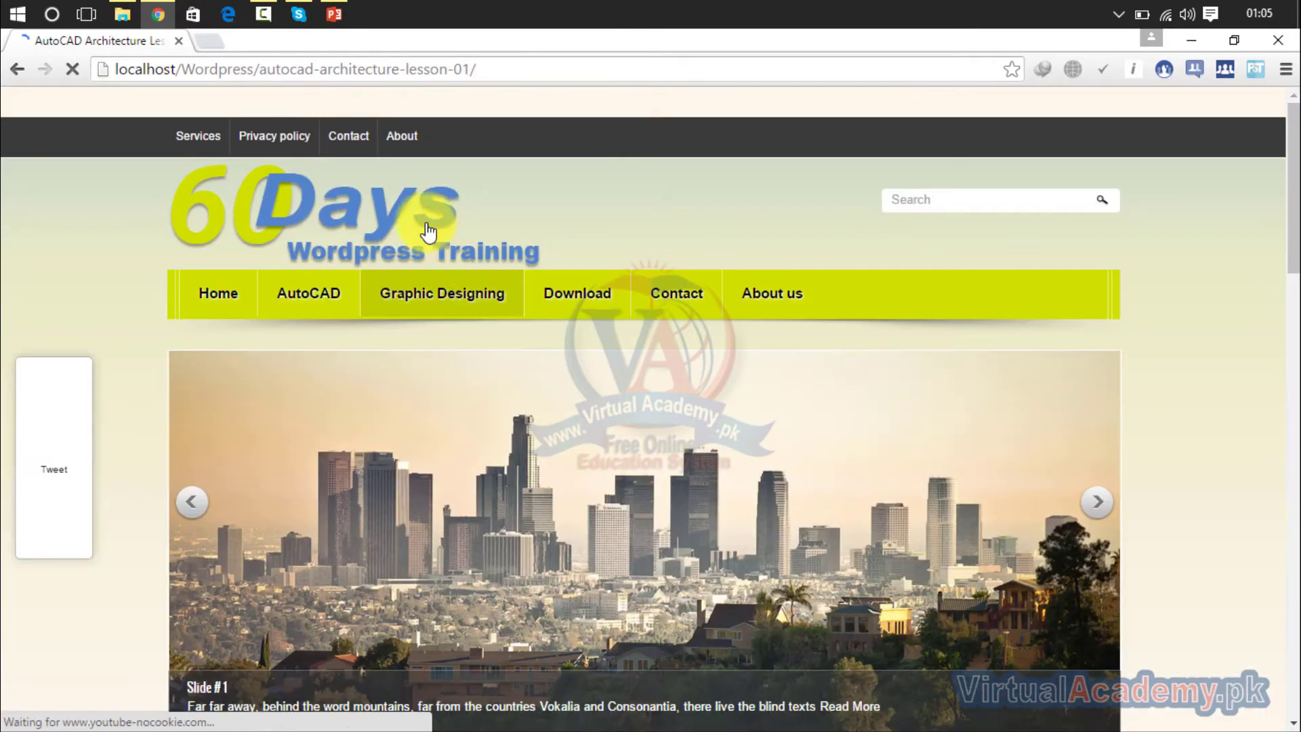
pyautogui.moveTo(1292, 190); pyautogui.dragTo(1281, 128)
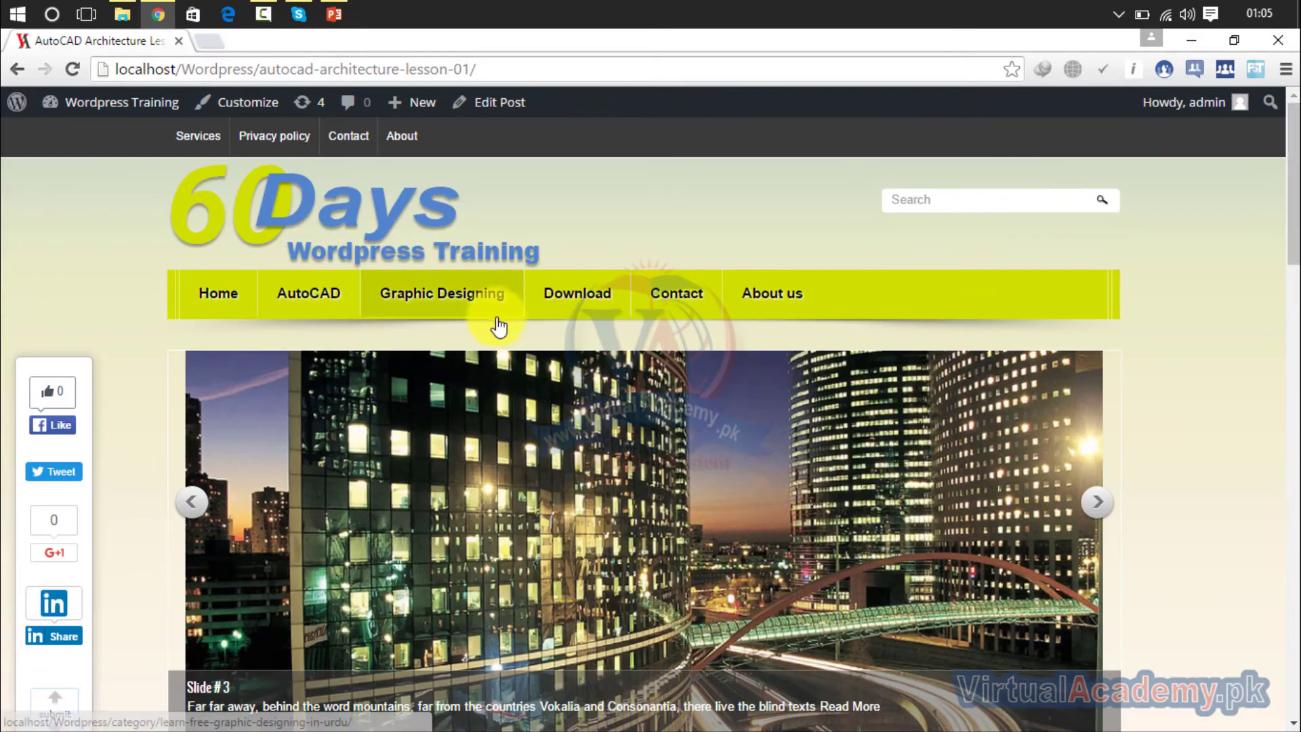
# - From the site's home page, examine how the posts Lesson 01 Mechanical and AutoCAD Architecture Lesson 01 are displayed
pyautogui.click(222, 313)
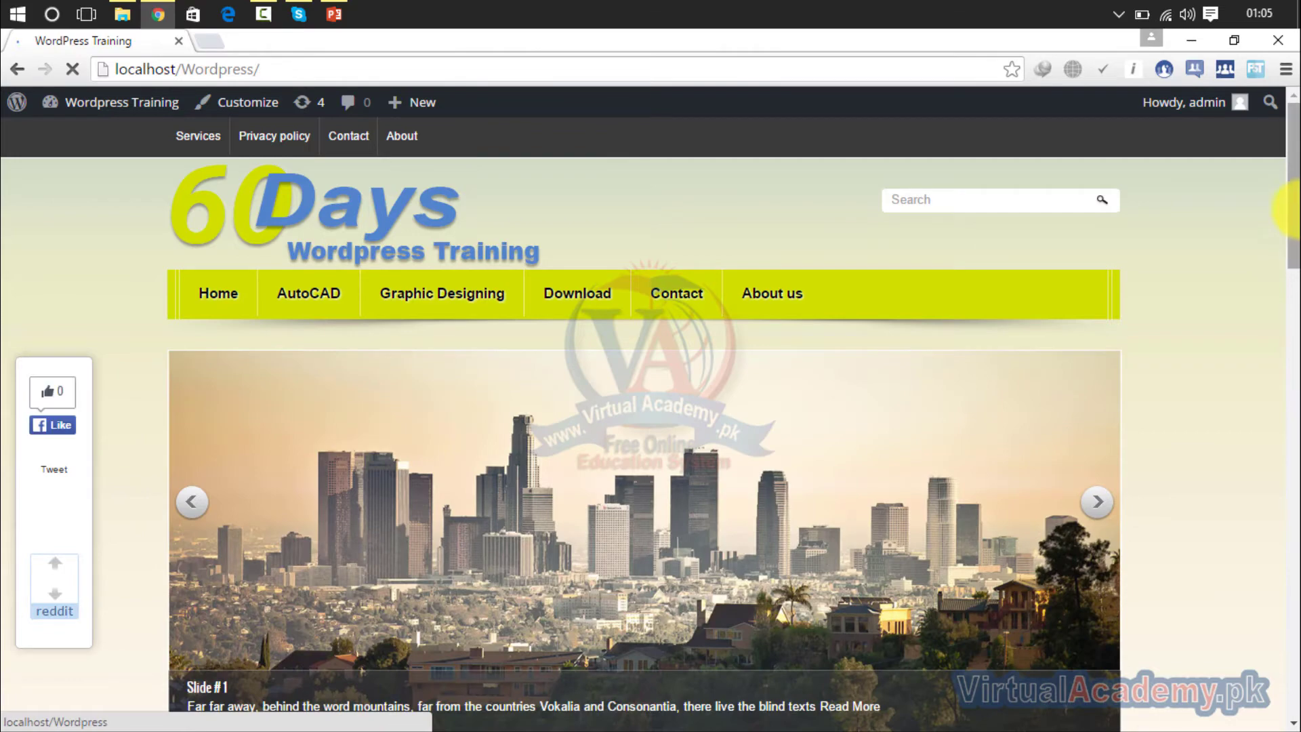
pyautogui.moveTo(1289, 210); pyautogui.dragTo(1287, 339)
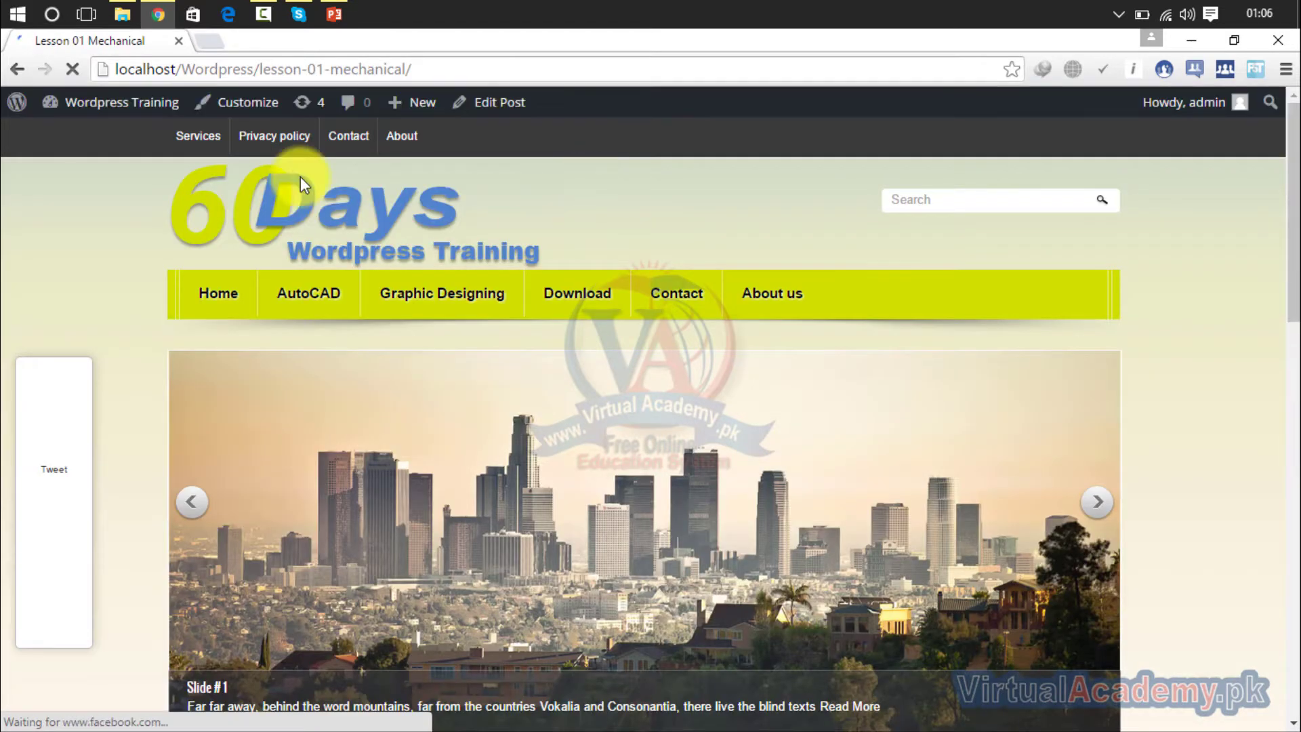
pyautogui.moveTo(1290, 173); pyautogui.dragTo(1292, 284)
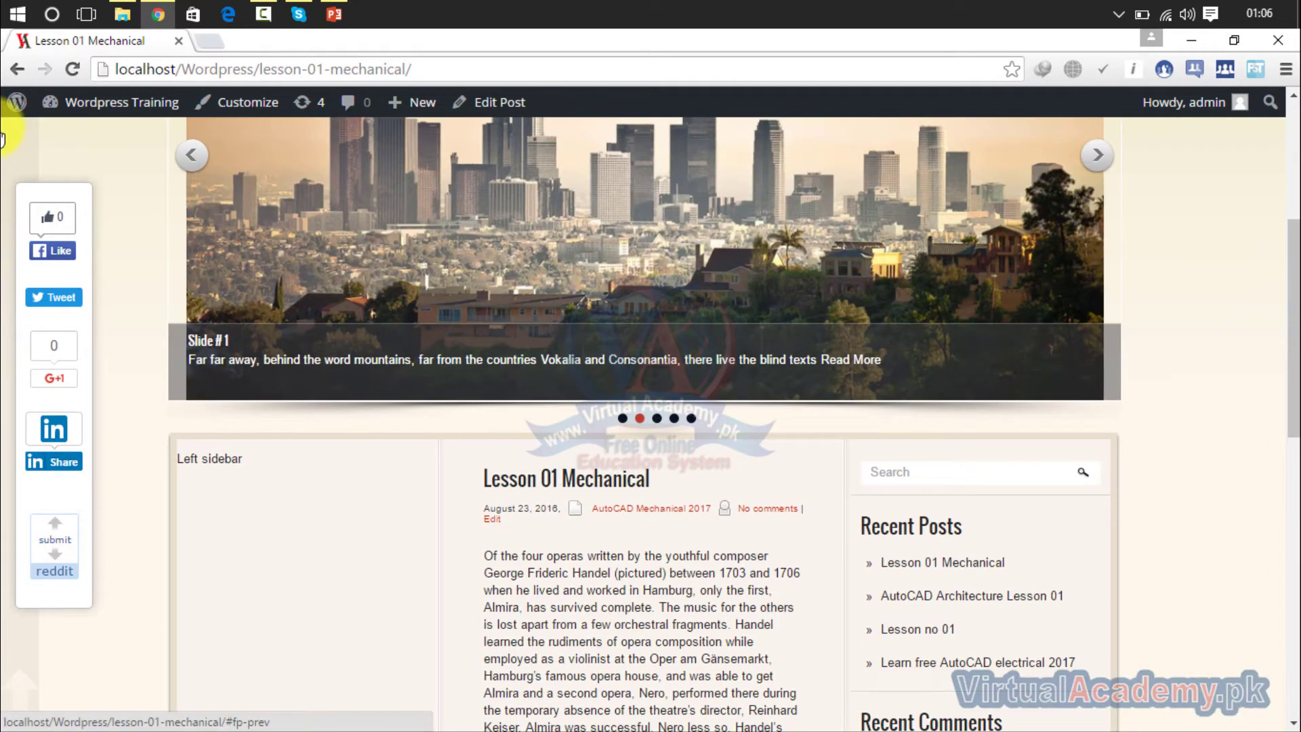
pyautogui.click(9, 70)
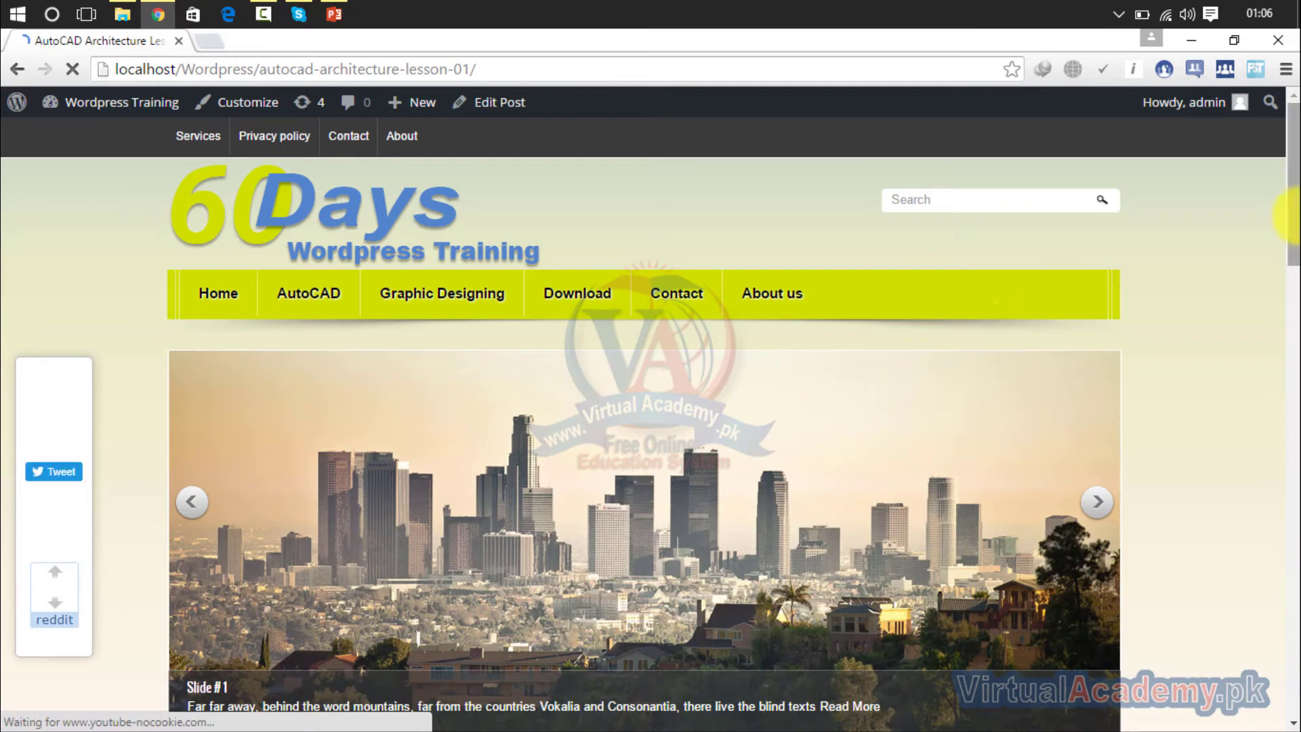
pyautogui.moveTo(1291, 217)
pyautogui.mouseDown()
pyautogui.moveTo(1291, 542)
pyautogui.moveTo(1293, 217)
pyautogui.mouseUp()
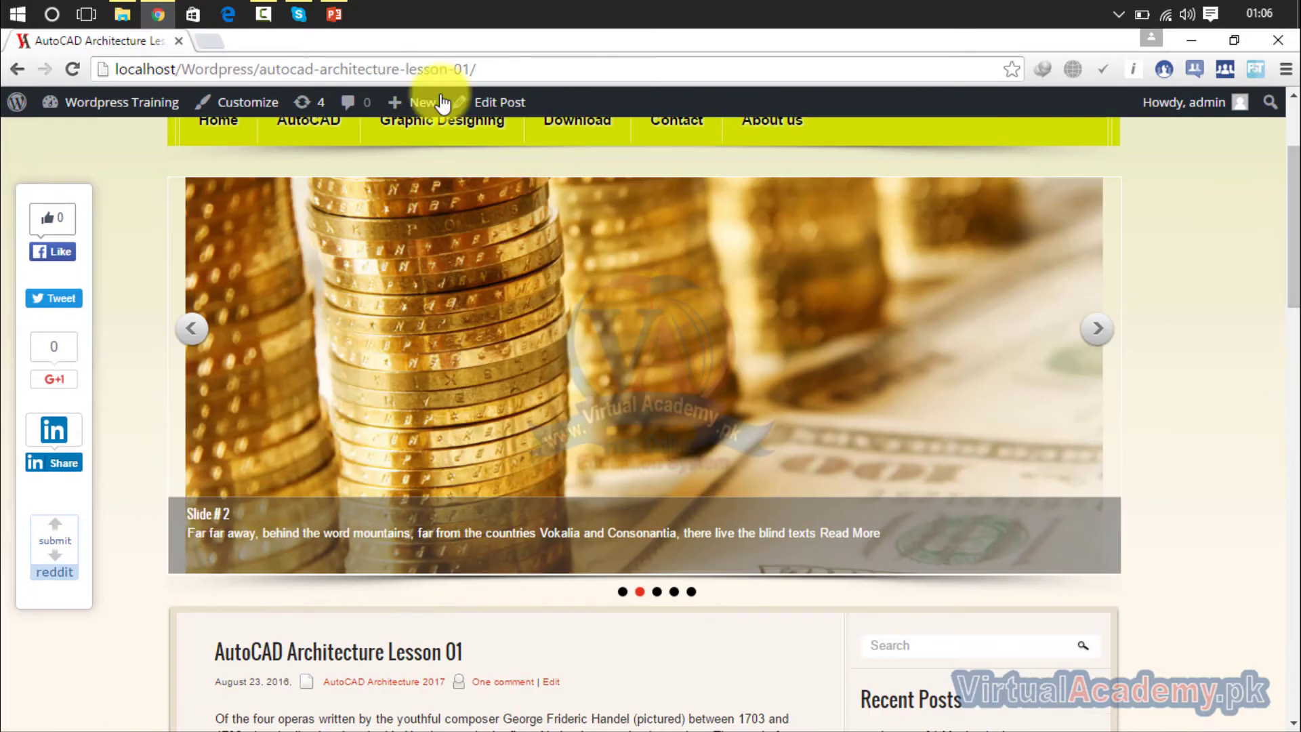
# - Return to the site's dashboard and reopen the post AutoCAD Architecture Lesson 01 for editing
pyautogui.moveTo(126, 14)
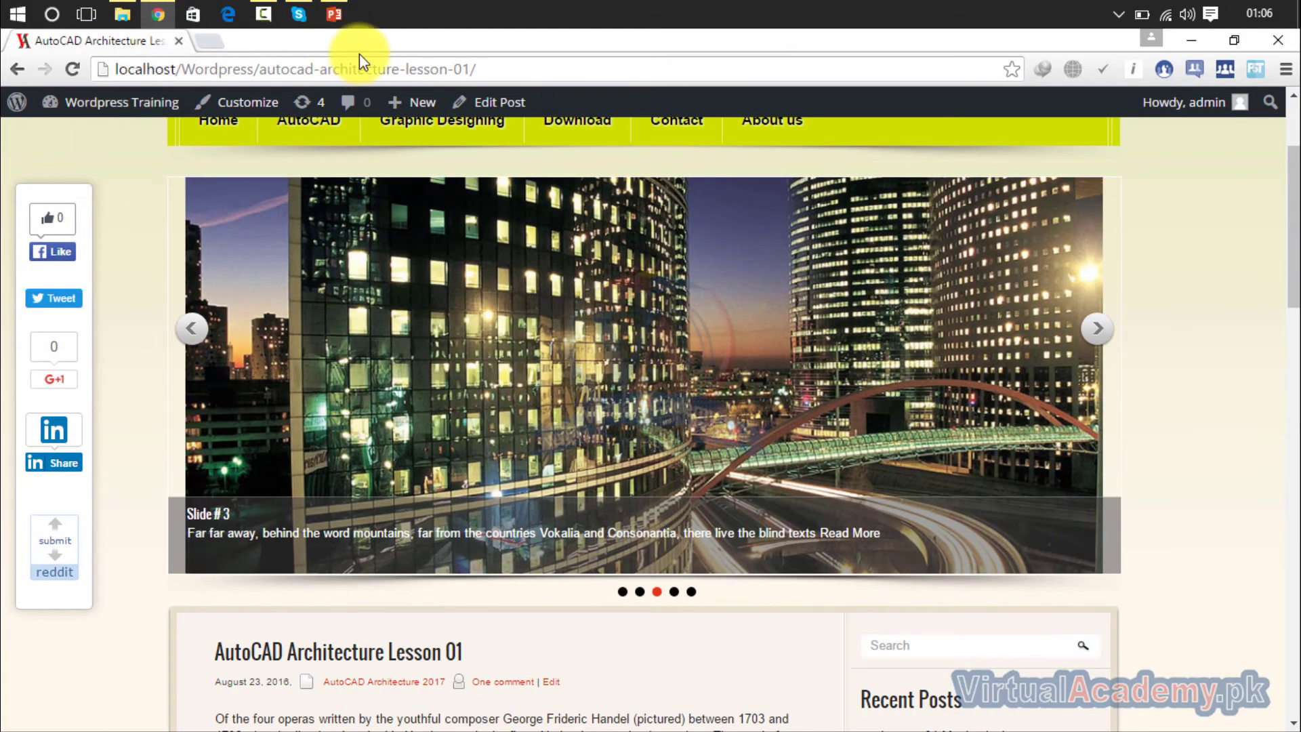
pyautogui.moveTo(136, 105)
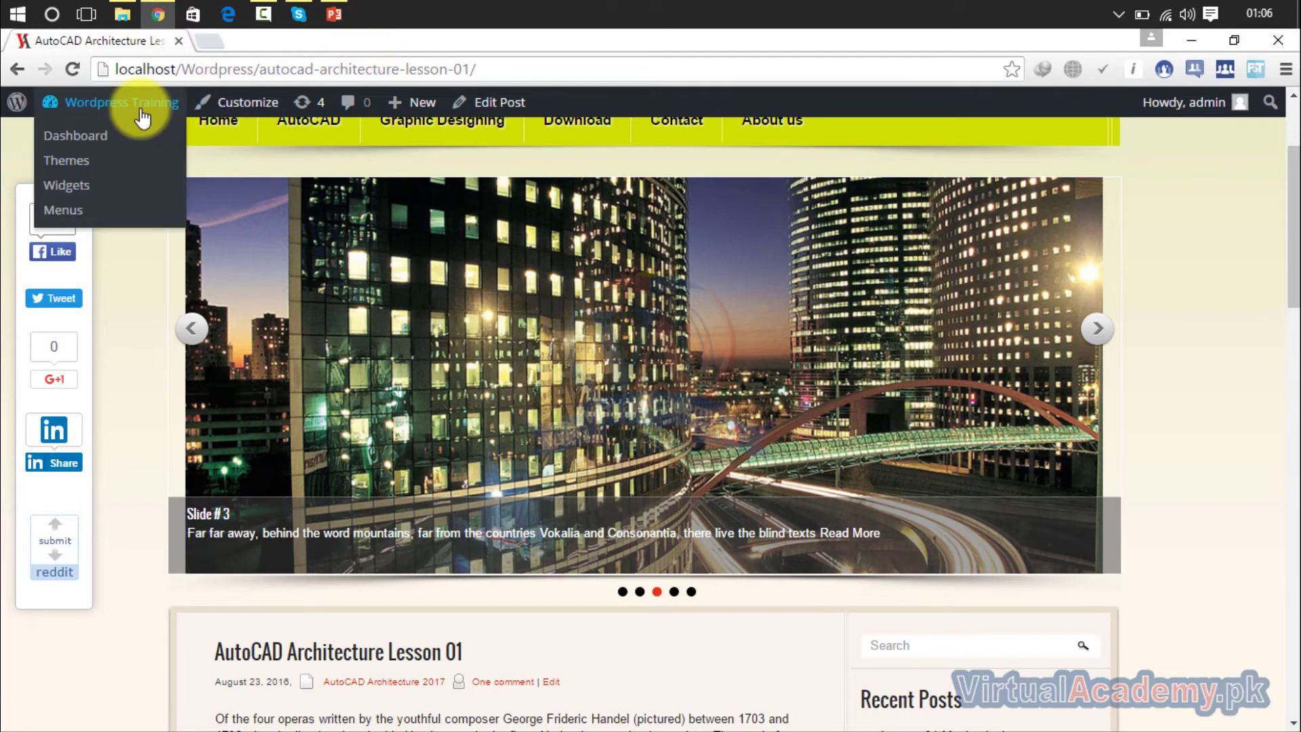
pyautogui.click(106, 144)
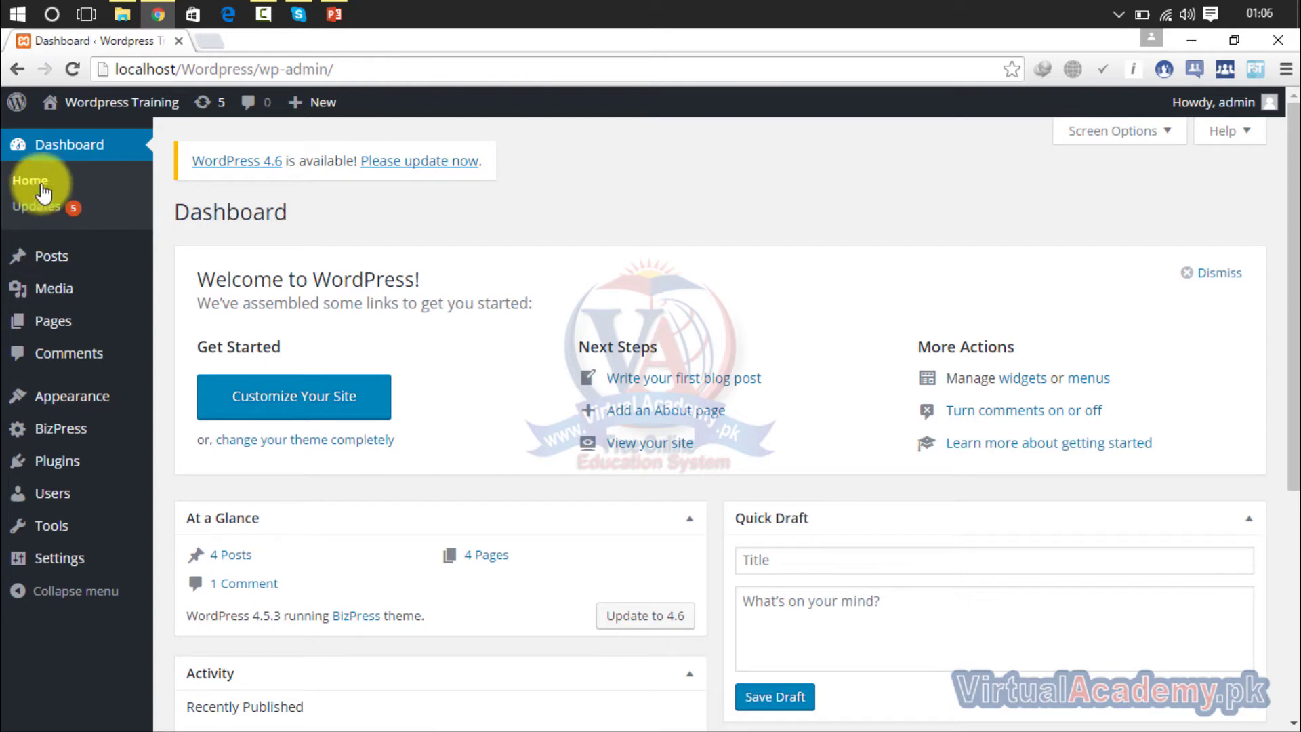
pyautogui.moveTo(58, 259)
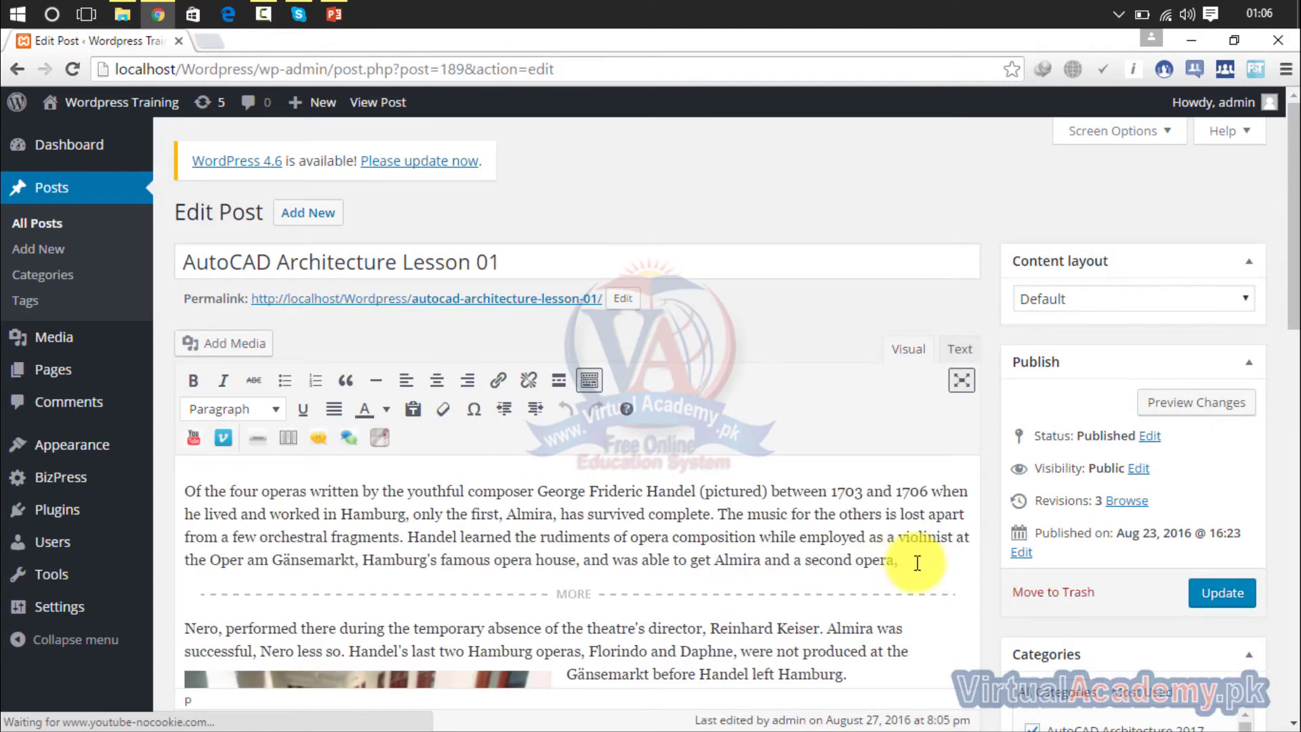
# - Remove the Read More break below the introduction and copy the opening paragraph about the four operas
pyautogui.click(847, 594)
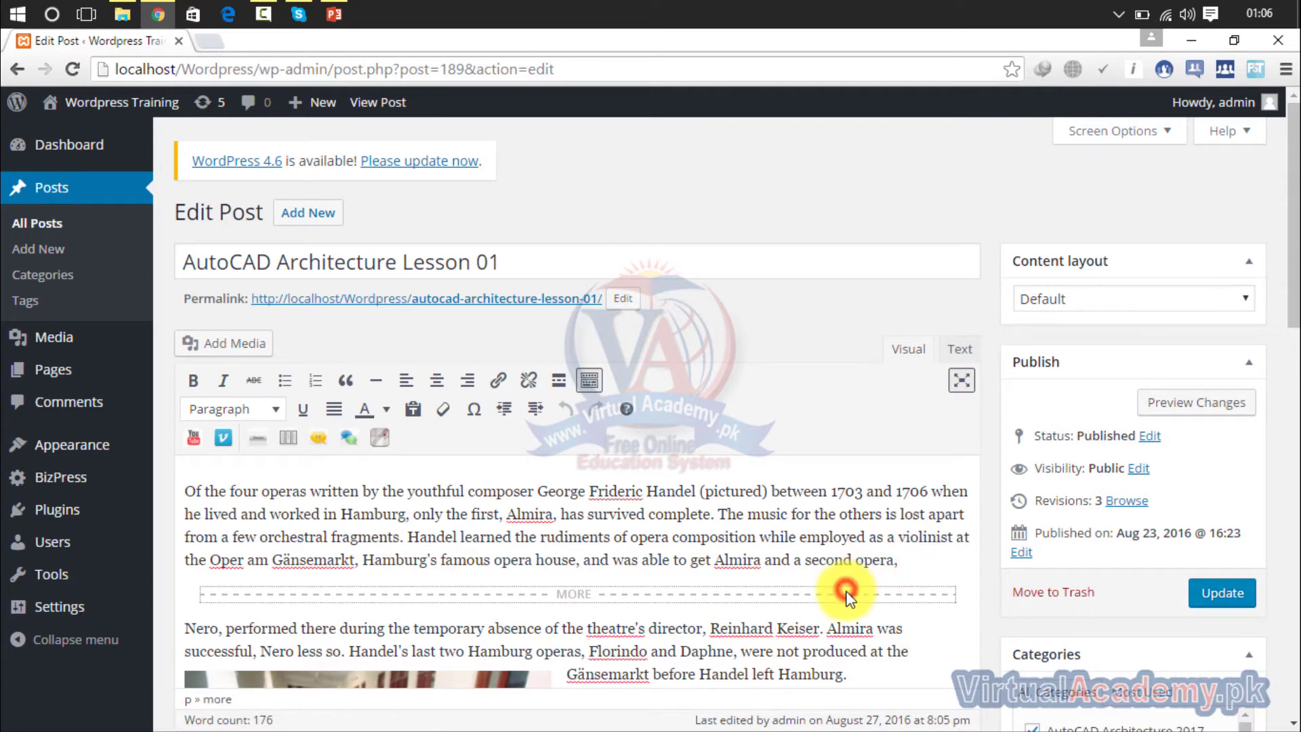
pyautogui.press('Delete')
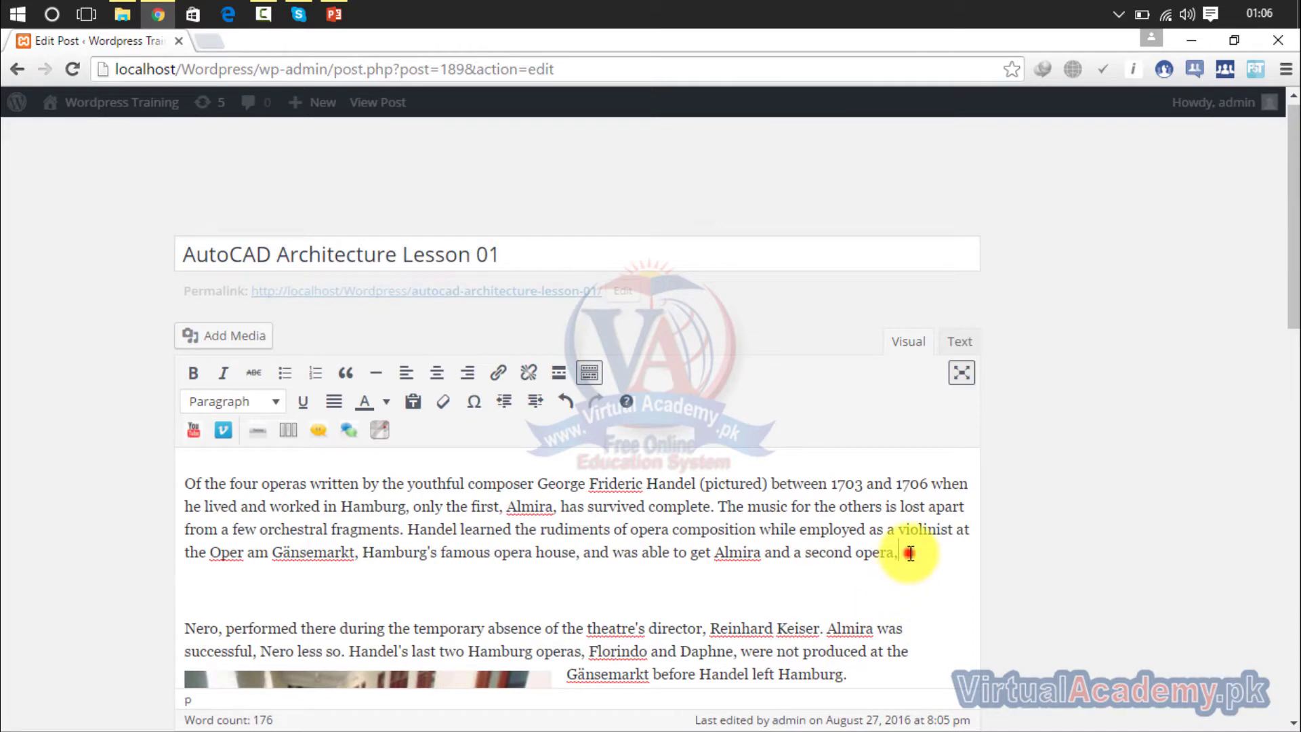
pyautogui.moveTo(909, 552); pyautogui.dragTo(139, 492)
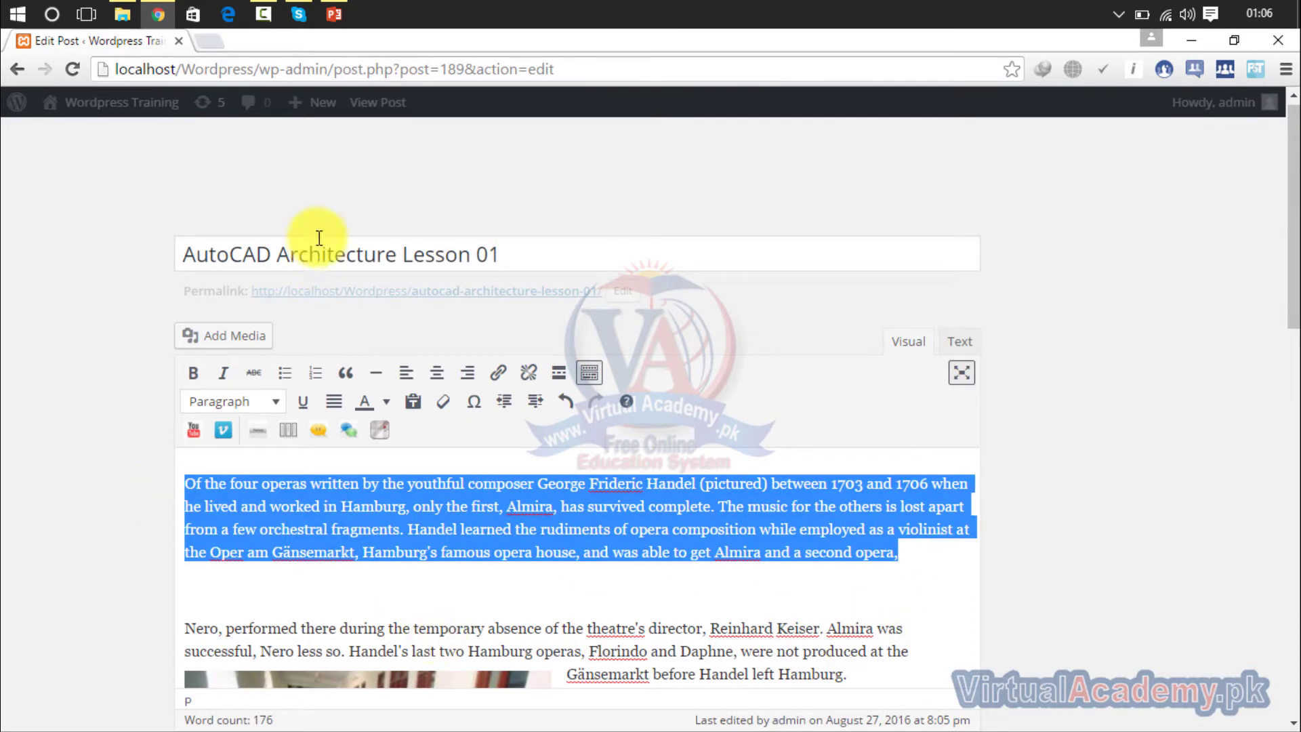
pyautogui.moveTo(9, 271)
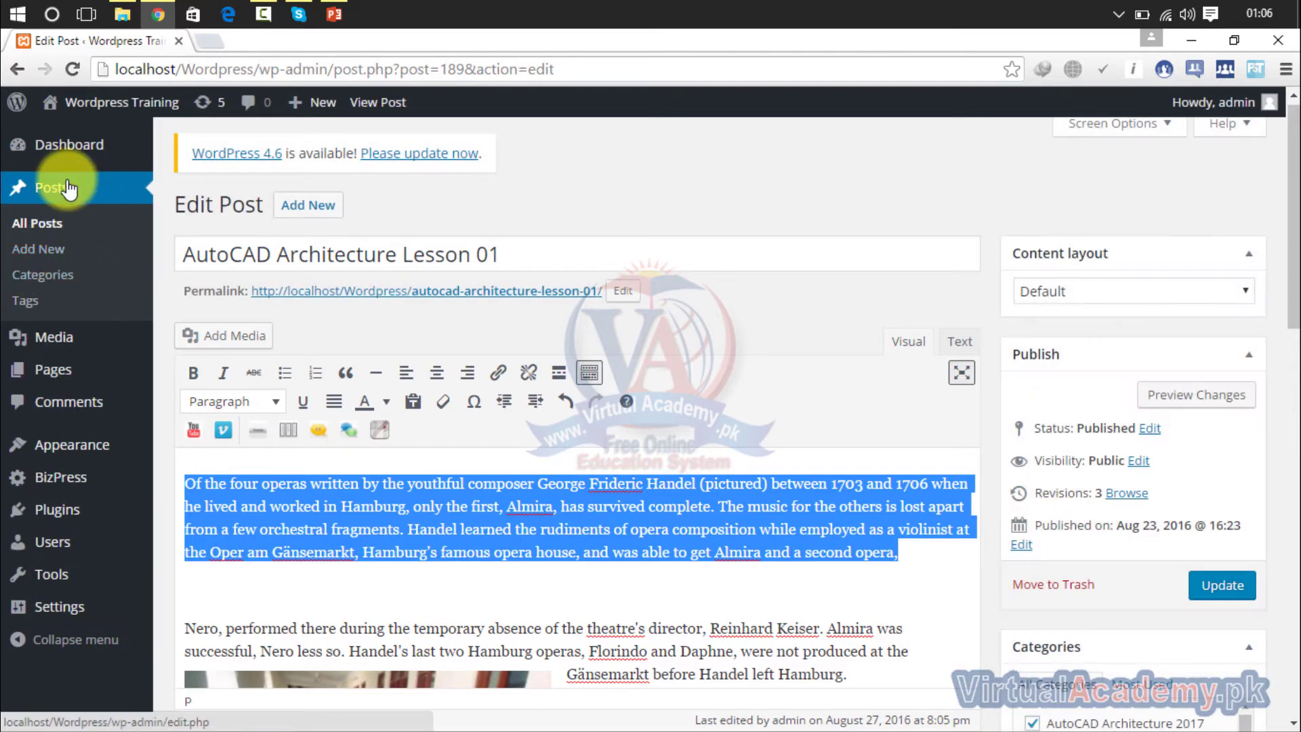
# - Start a new post, leaving the current one unsaved, and paste the copied opening paragraph into its body
pyautogui.click(309, 204)
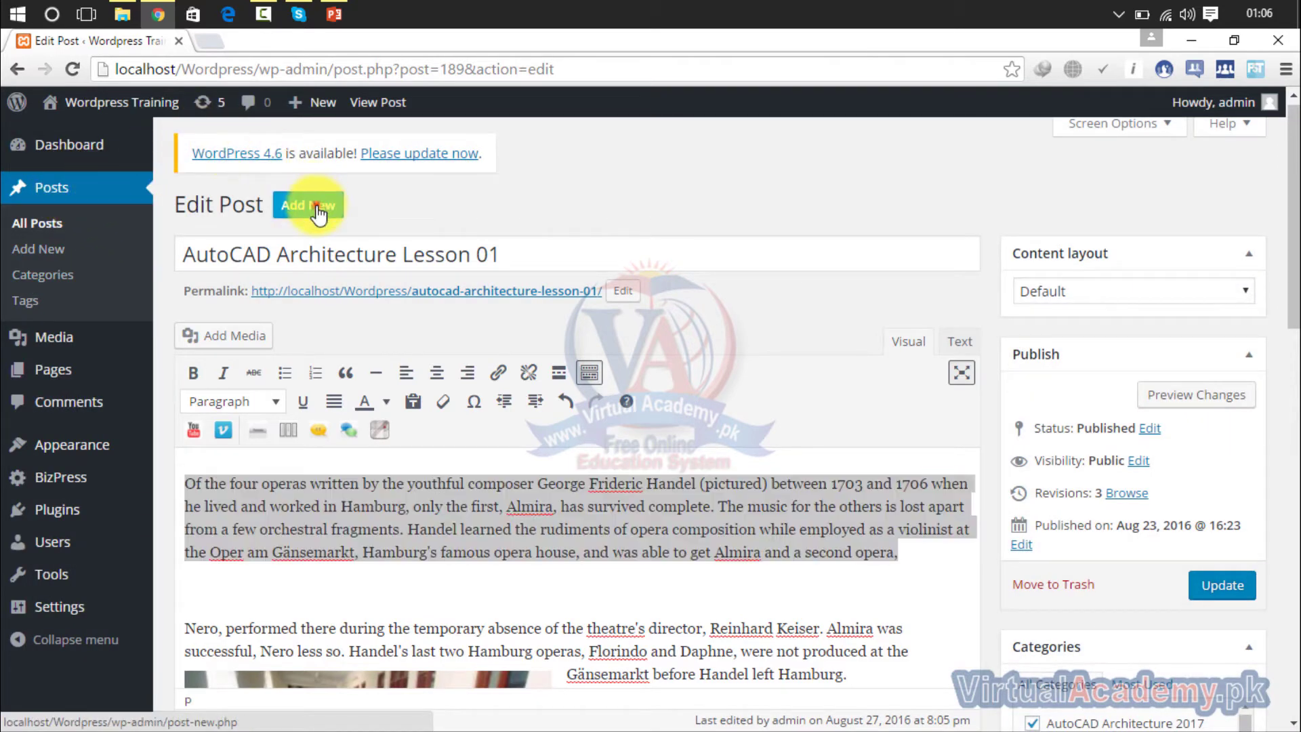
pyautogui.click(721, 179)
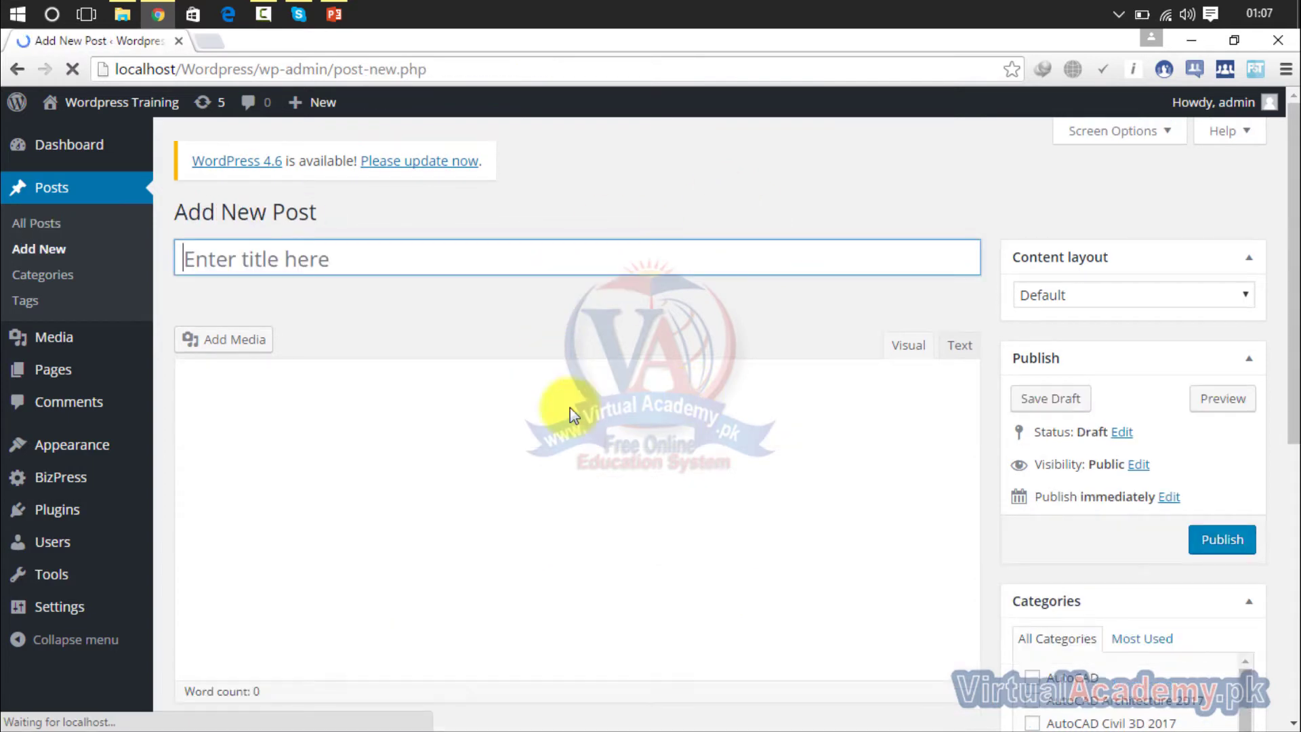
pyautogui.click(505, 403)
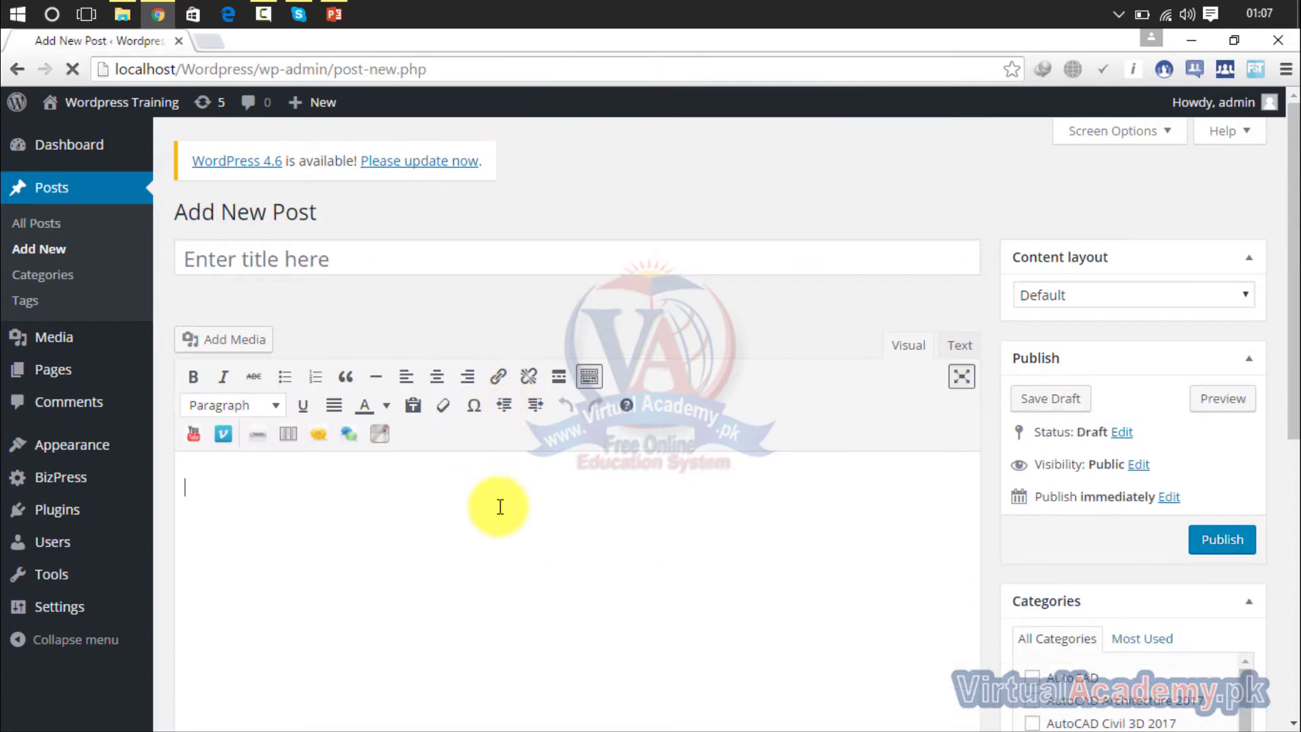
pyautogui.write("Of the four operas written by the youthful composer George Frideric Handel (pictured) between 1703 and 1706 when he lived and worked in Hamburg, only the first Almira, has survived complete. The music for the others is lost apart from a few orchestral fragments. Handel learned the rudiments of opera composition while employed as a violinist at the Oper am Gänsemarkt, Hamburg's famous opera house, and was able to get Almira and a second opera,")
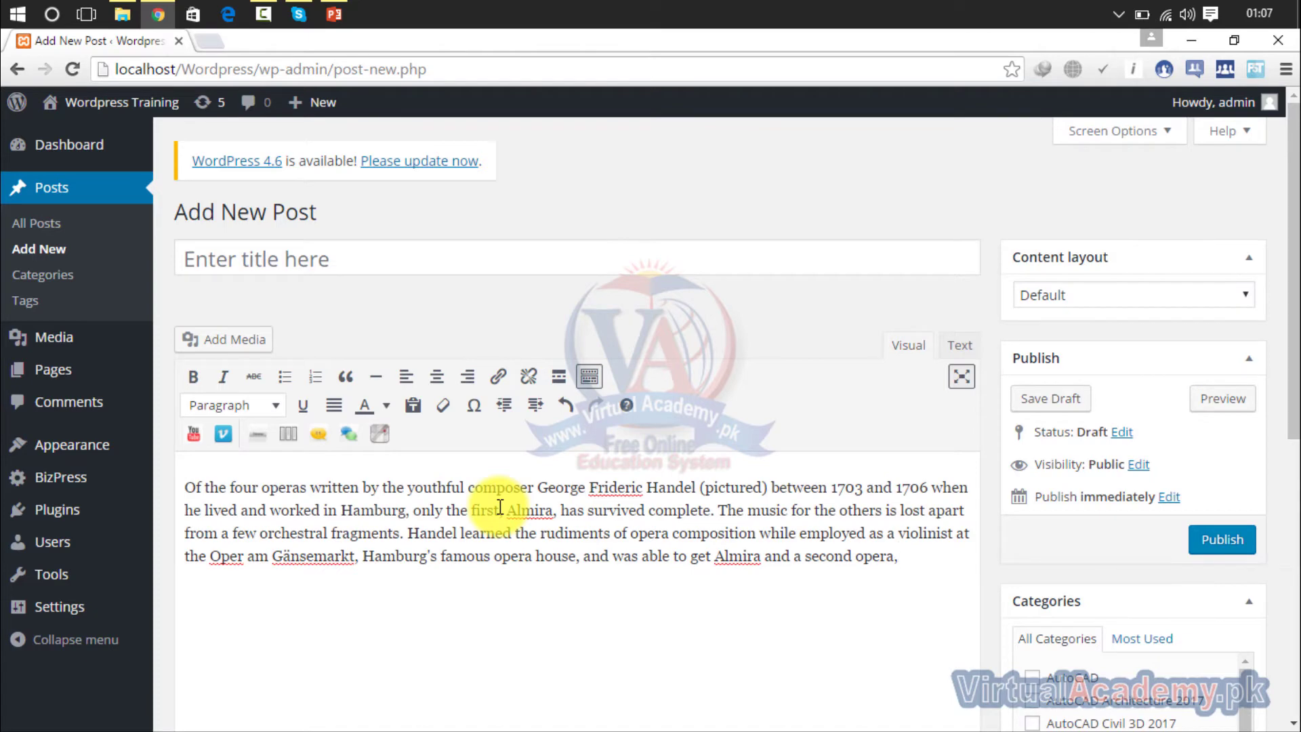
# - Split the paragraph after "only the first, Almira," and insert a Read More break there
pyautogui.click(561, 508)
pyautogui.press('Return')
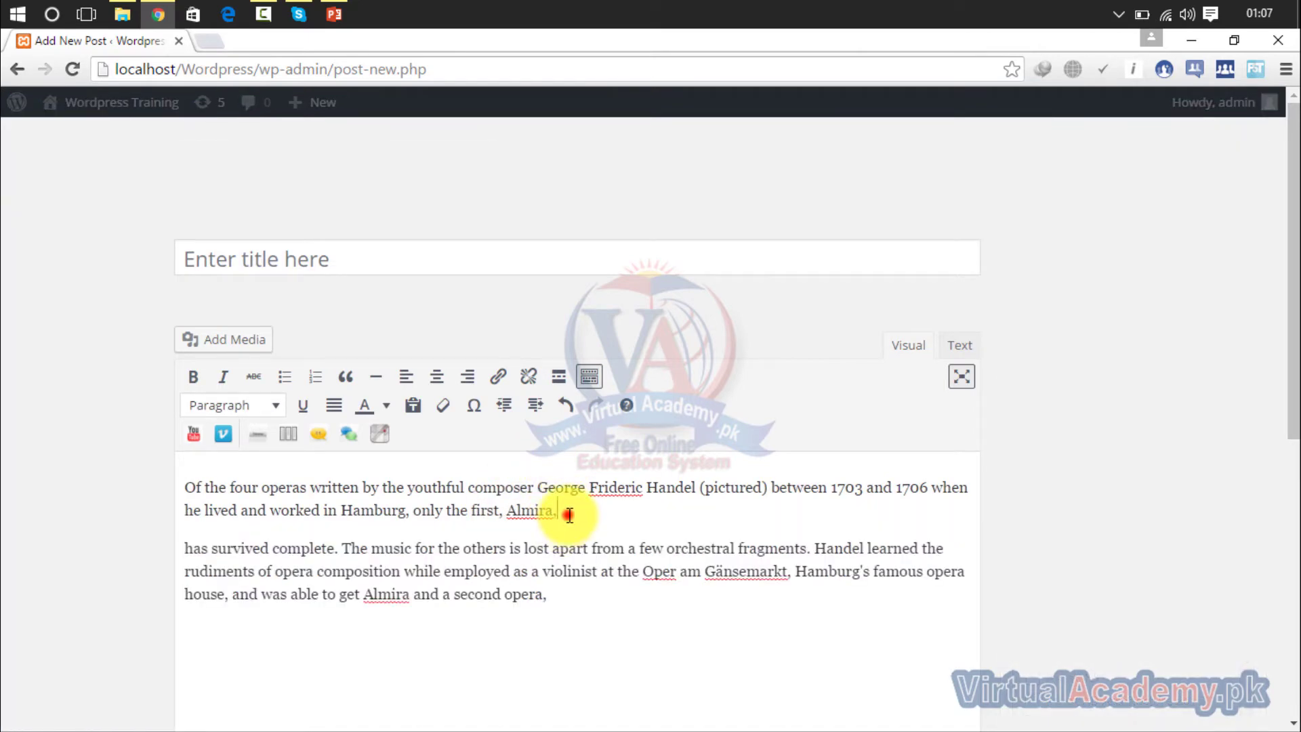
pyautogui.press('Return')
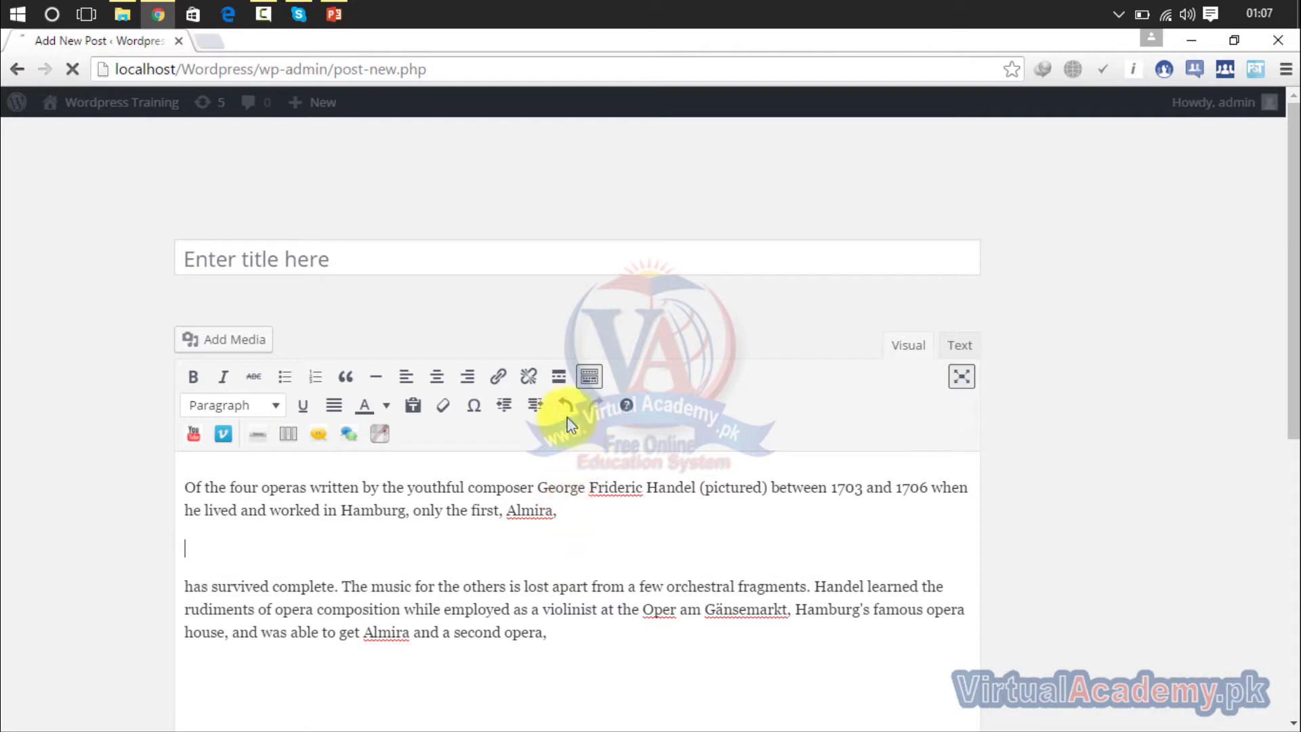
pyautogui.click(558, 376)
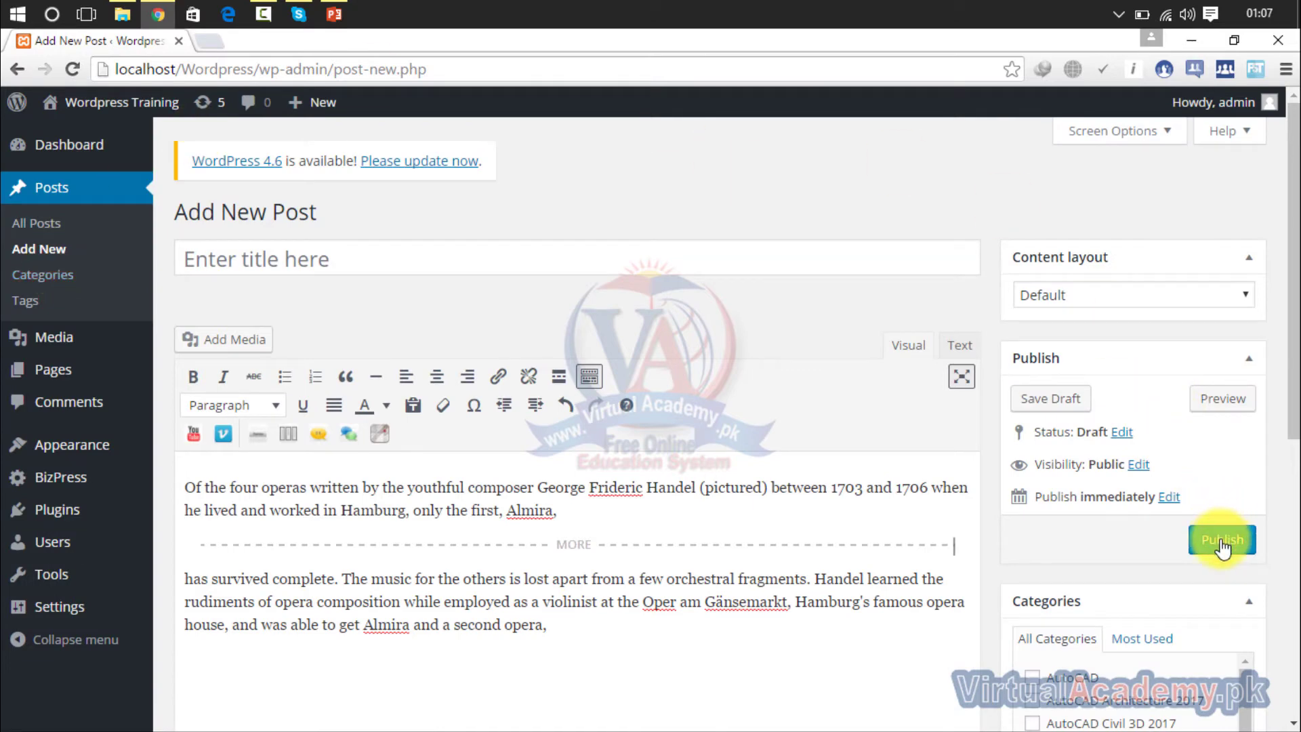
# - Title the post "new post" and publish it
pyautogui.click(780, 267)
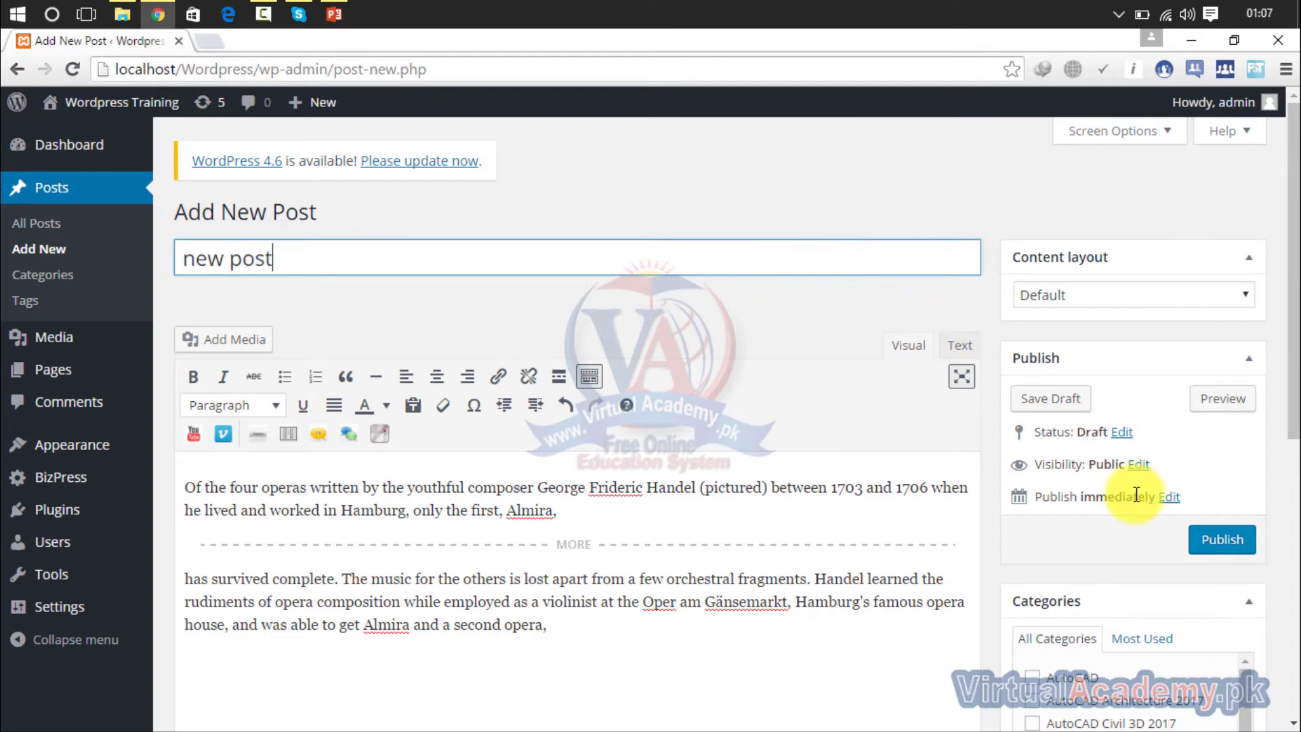
pyautogui.click(1224, 541)
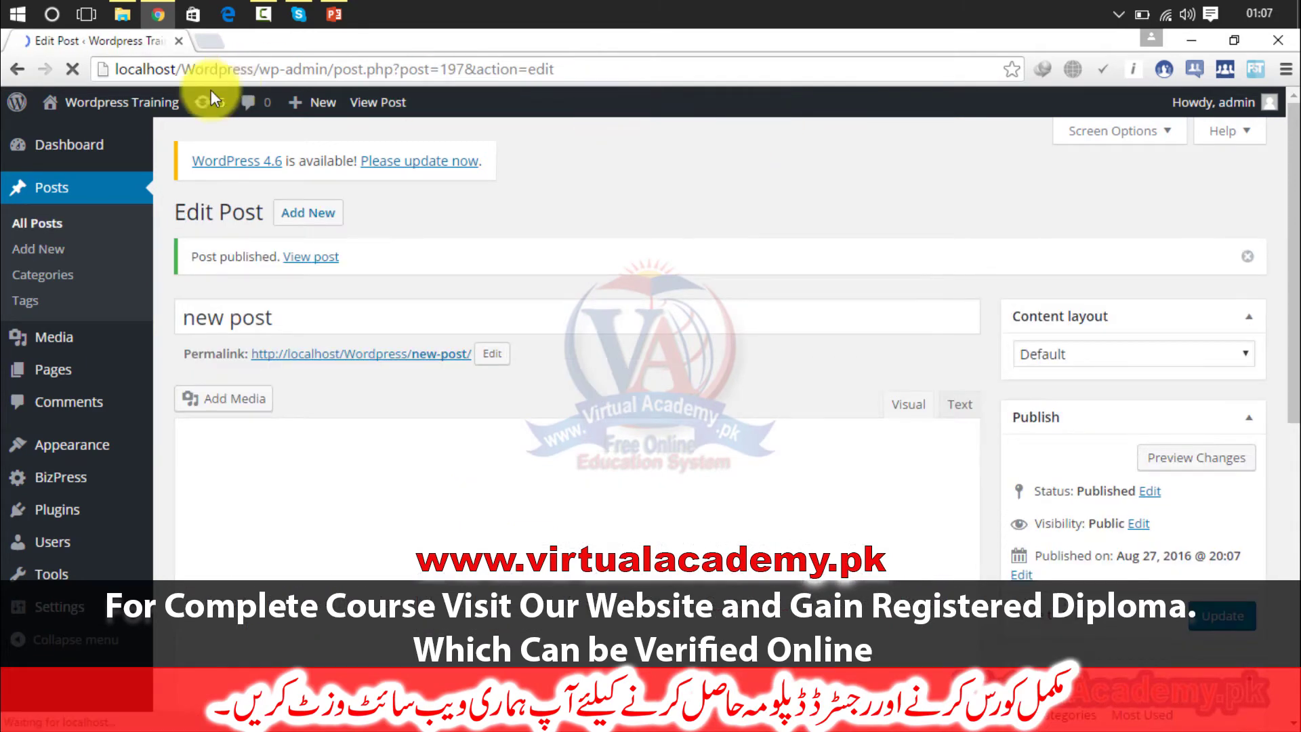
# - Open the site in a new tab and compare the home page excerpts of new post and Lesson 01 Mechanical
pyautogui.moveTo(160, 101)
pyautogui.rightClick(91, 140)
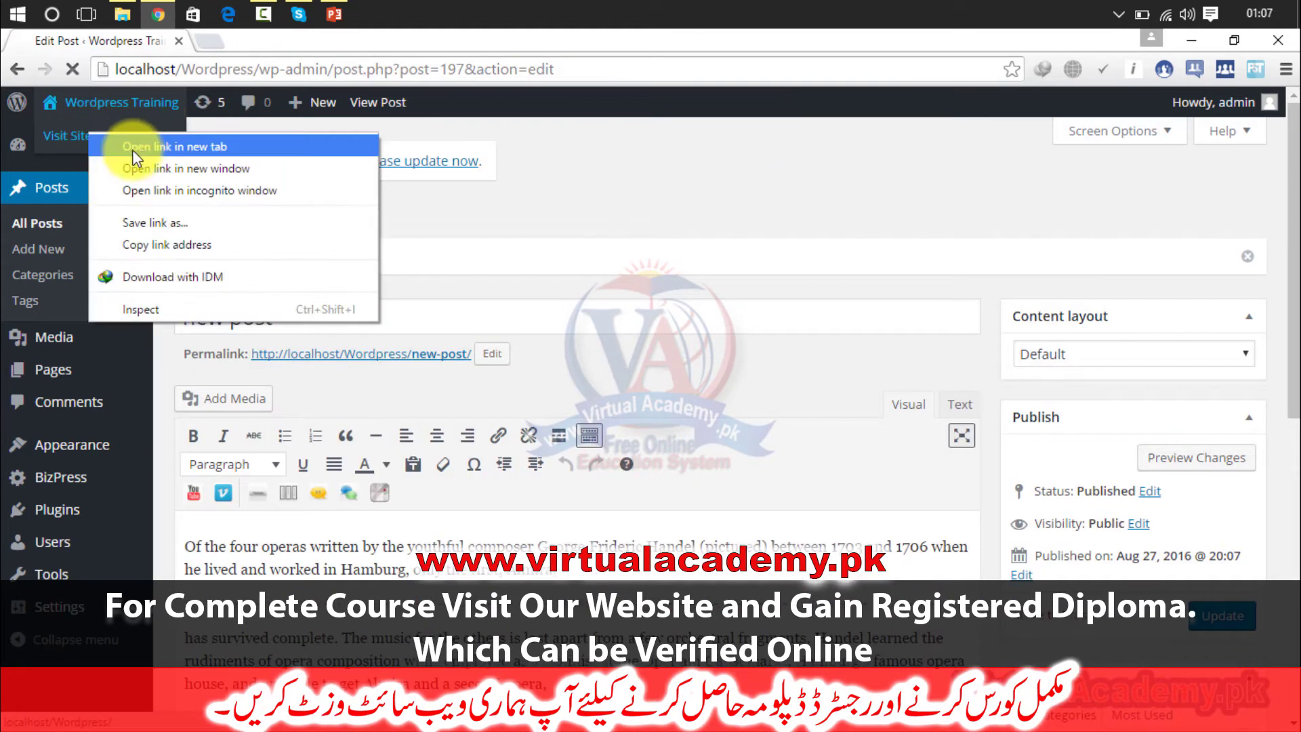
pyautogui.click(224, 139)
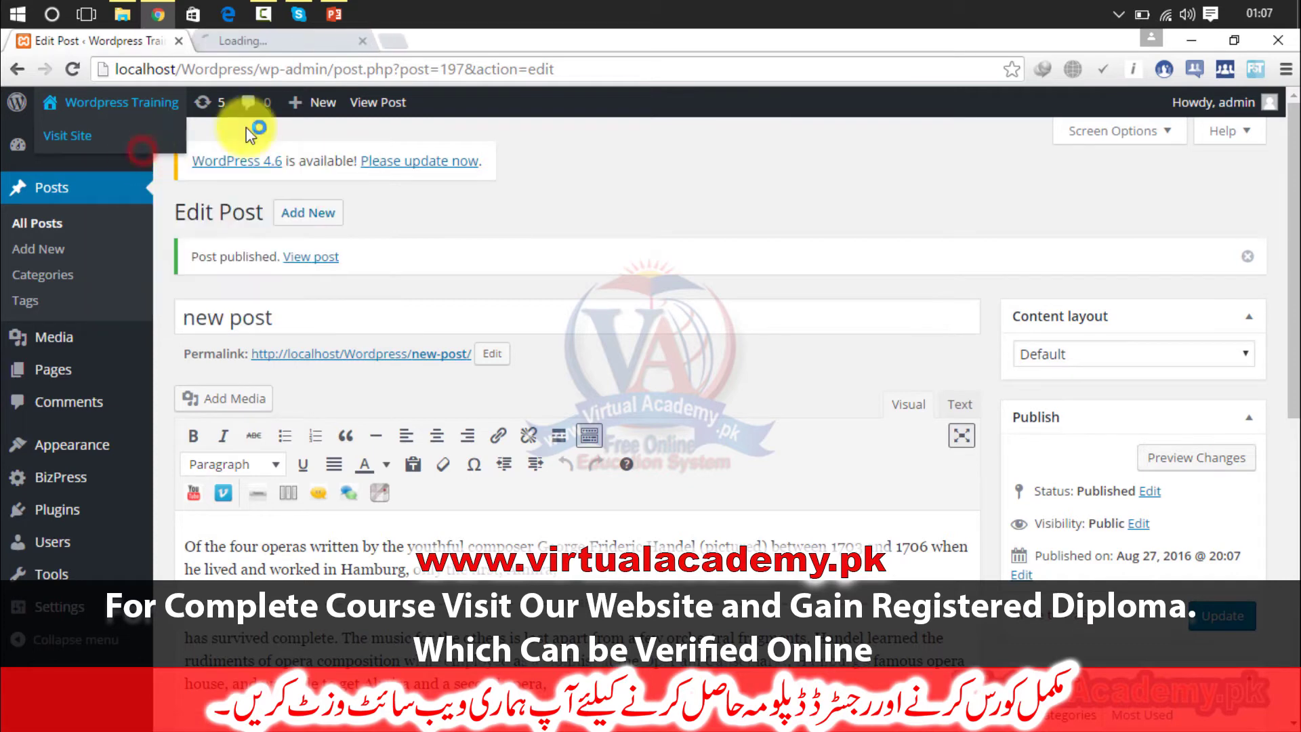
pyautogui.click(306, 41)
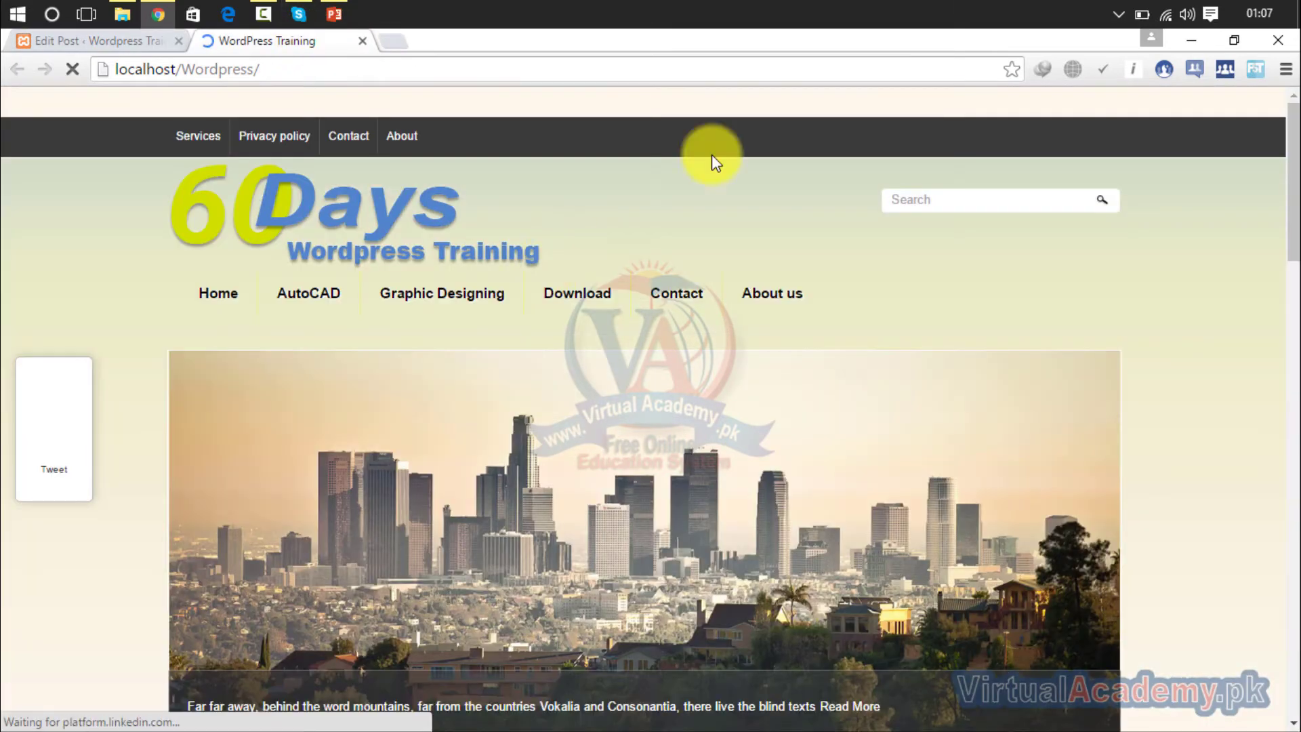
pyautogui.moveTo(1298, 177); pyautogui.dragTo(1298, 287)
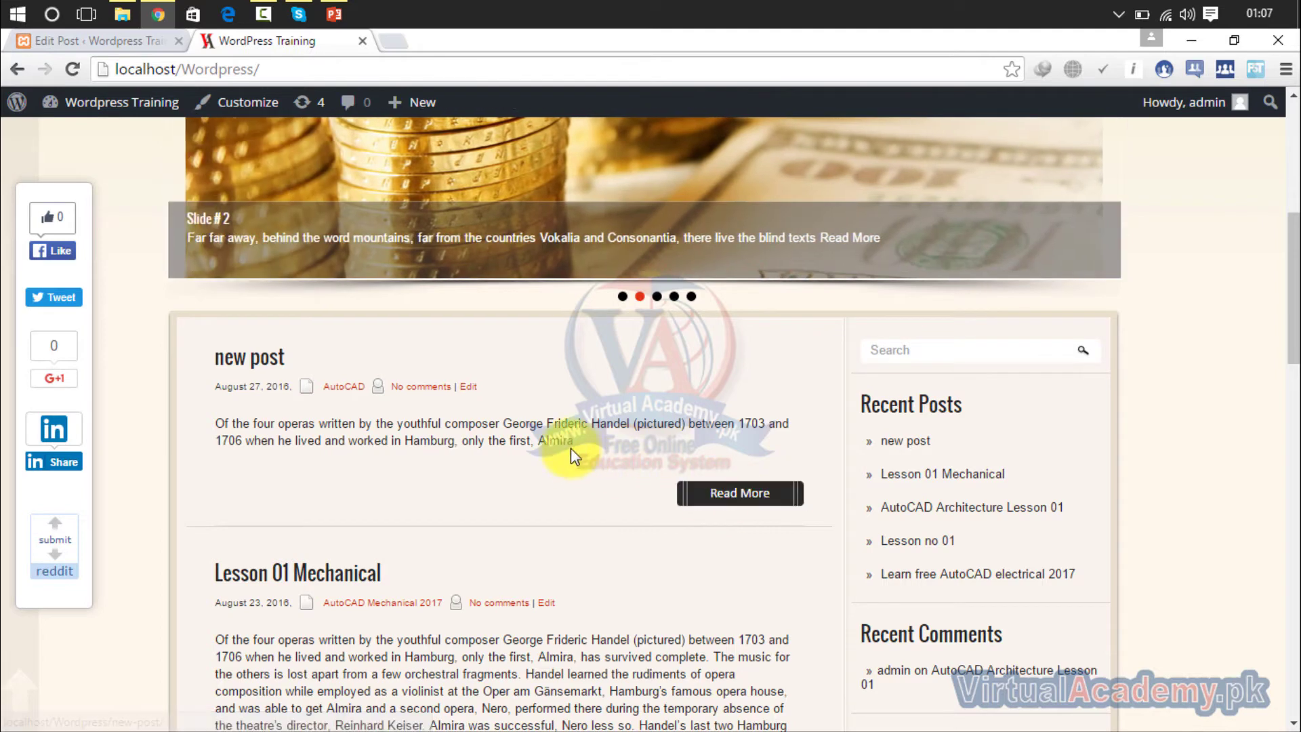
pyautogui.moveTo(571, 442); pyautogui.dragTo(180, 427)
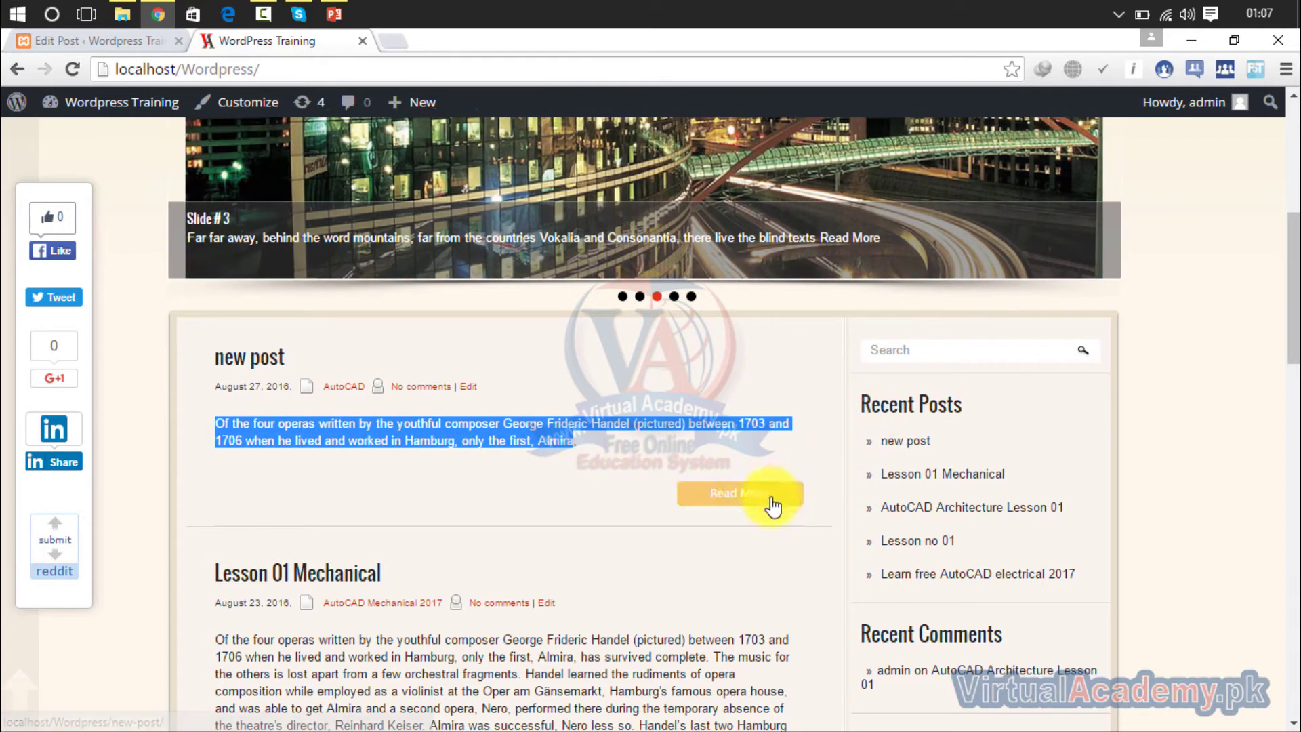
pyautogui.moveTo(1291, 252); pyautogui.dragTo(1290, 333)
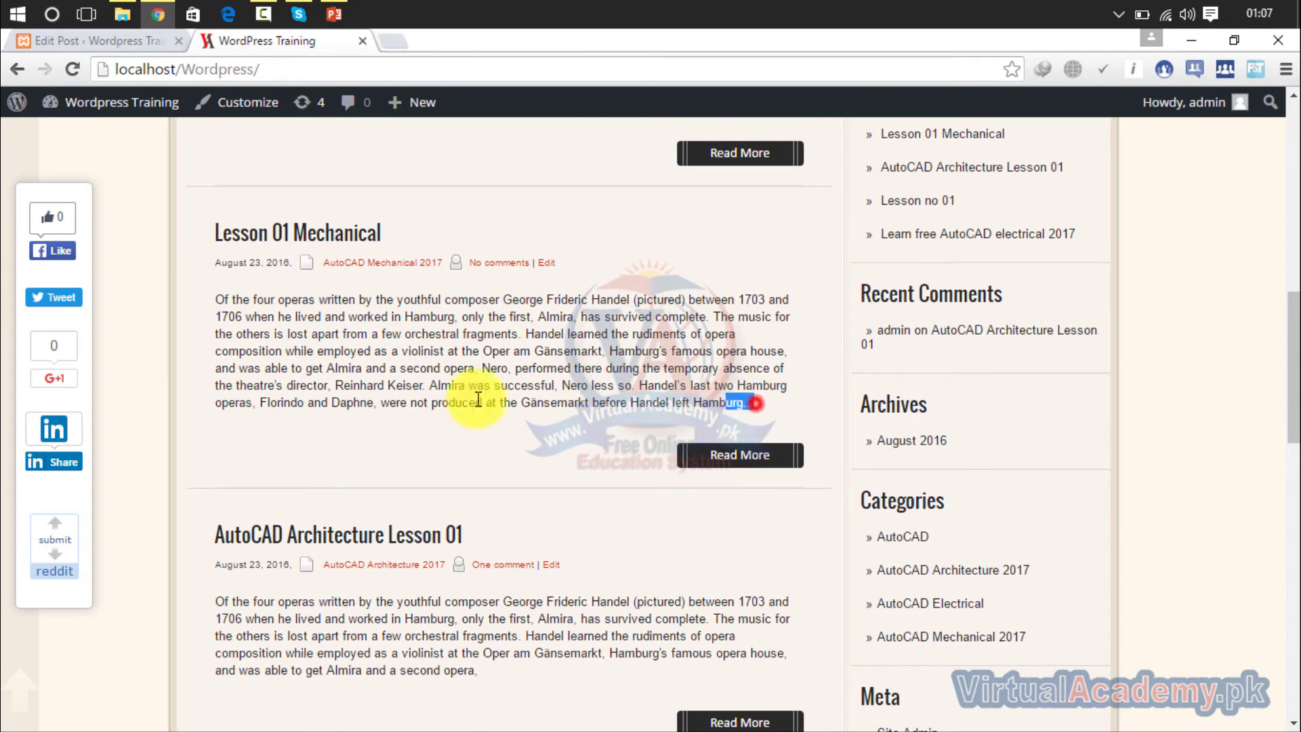
pyautogui.moveTo(478, 400); pyautogui.dragTo(180, 291)
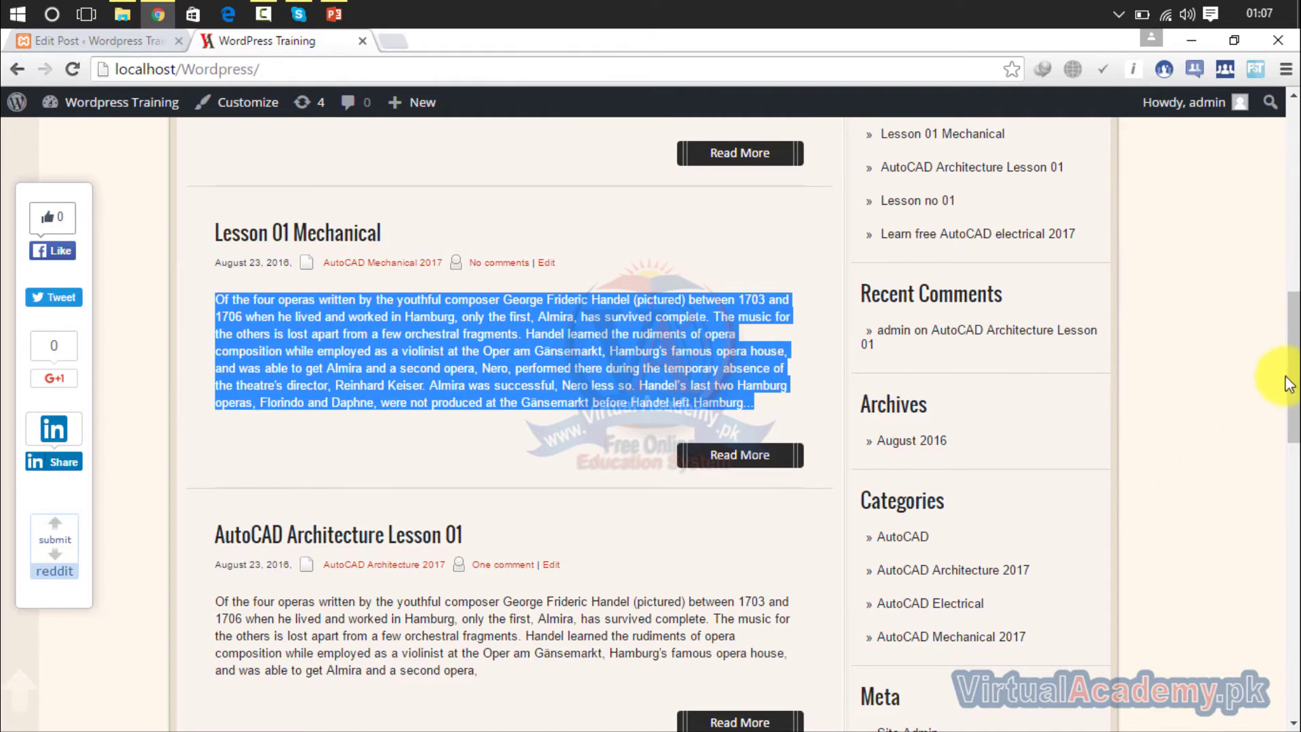
pyautogui.moveTo(1290, 384); pyautogui.dragTo(1290, 281)
# - Open the full new post through its Read More link and check its text before and after the break
pyautogui.click(774, 581)
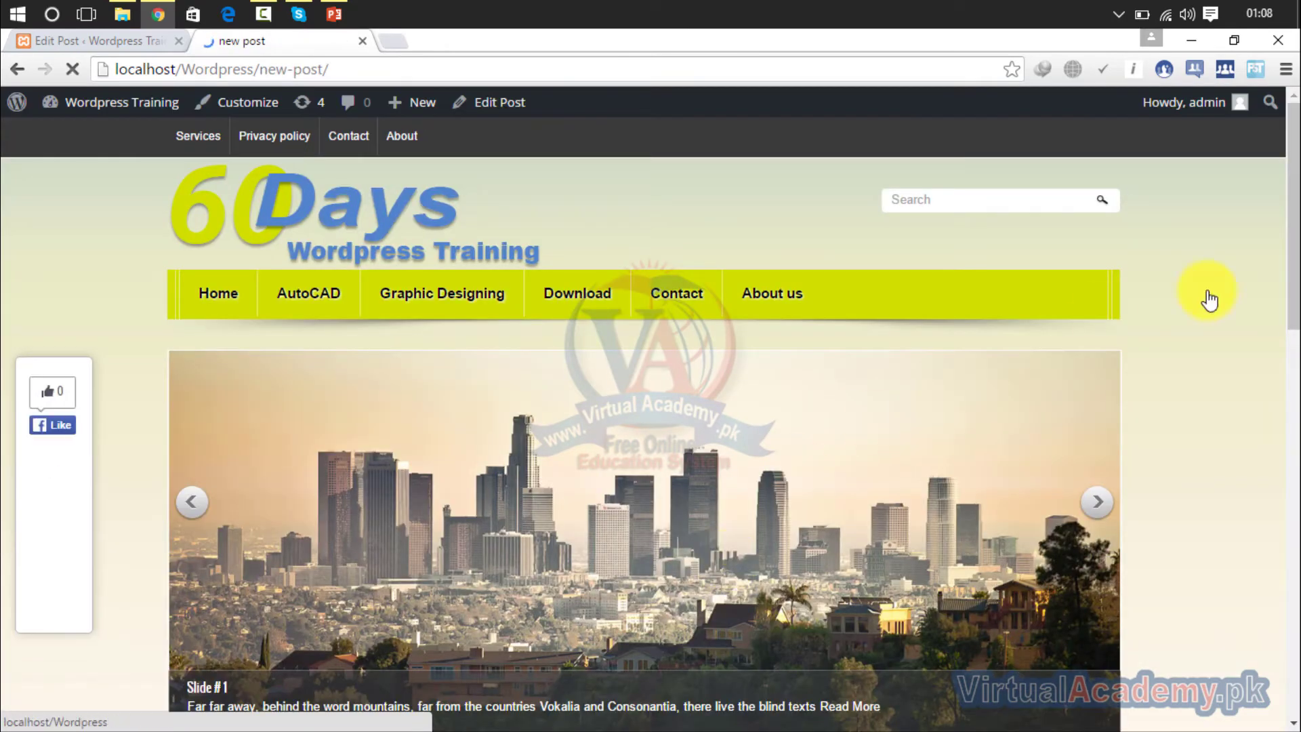
pyautogui.moveTo(1291, 264); pyautogui.dragTo(1283, 436)
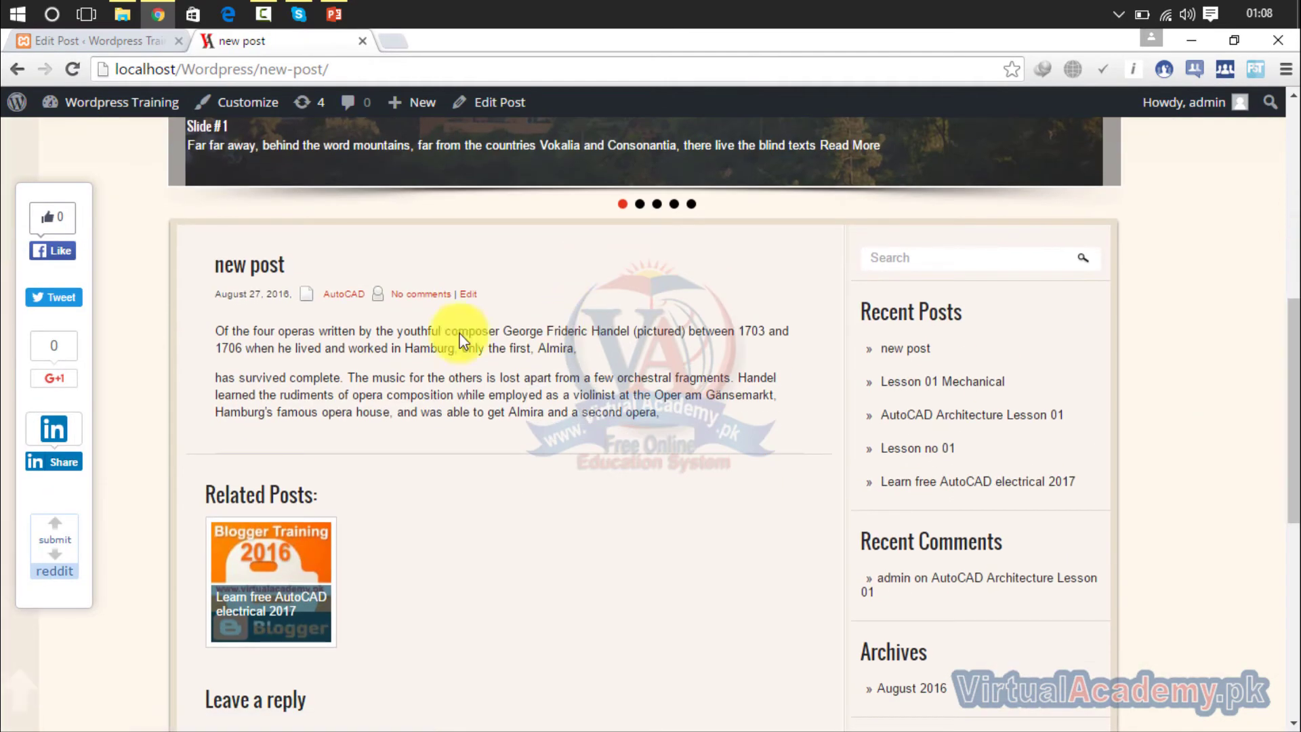
pyautogui.moveTo(658, 417); pyautogui.dragTo(212, 332)
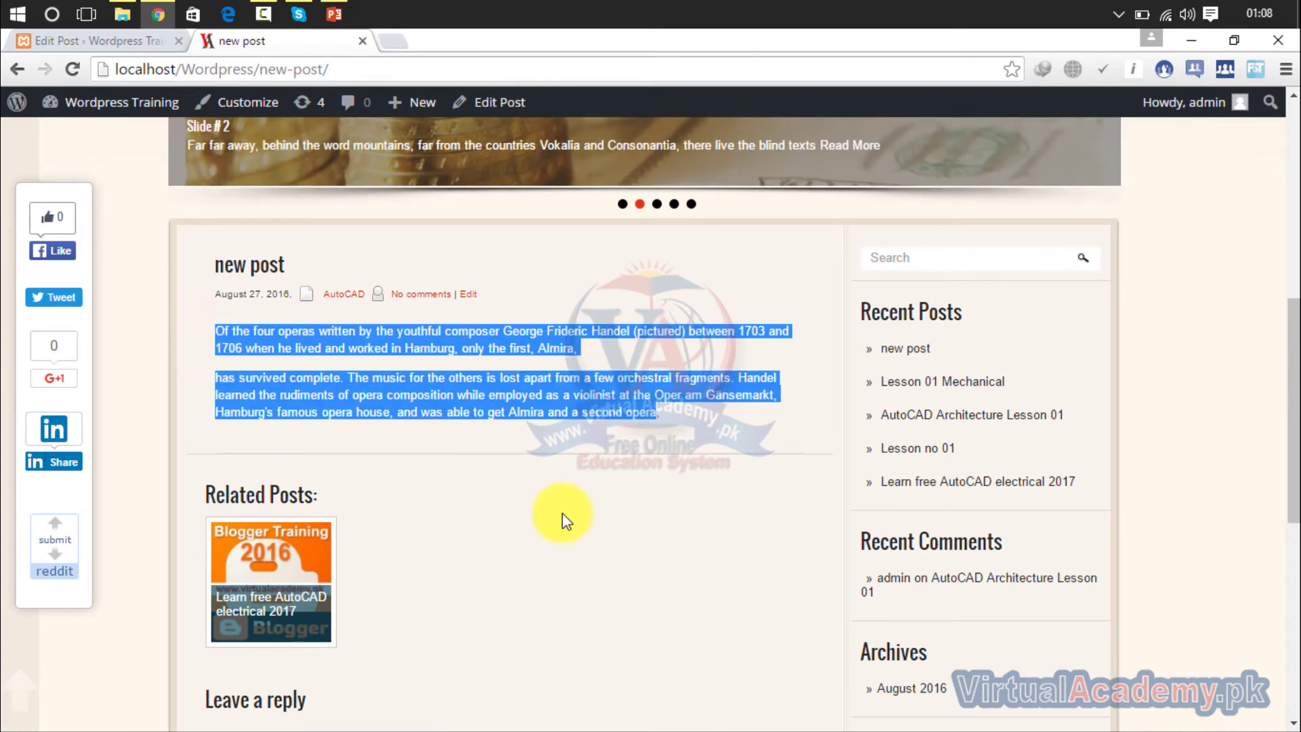
pyautogui.moveTo(1295, 398); pyautogui.dragTo(1297, 136)
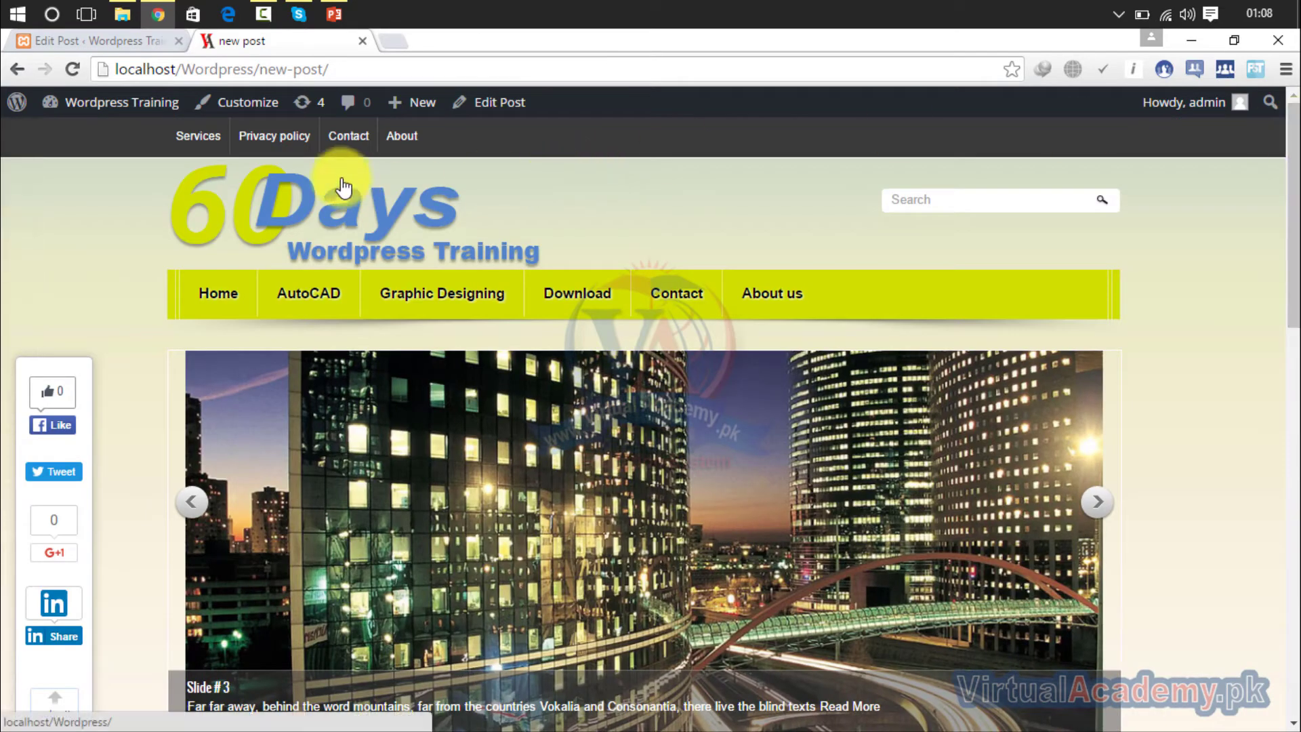
# - Return to the dashboard's list of posts and open AutoCAD Architecture Lesson 01 for editing
pyautogui.click(129, 45)
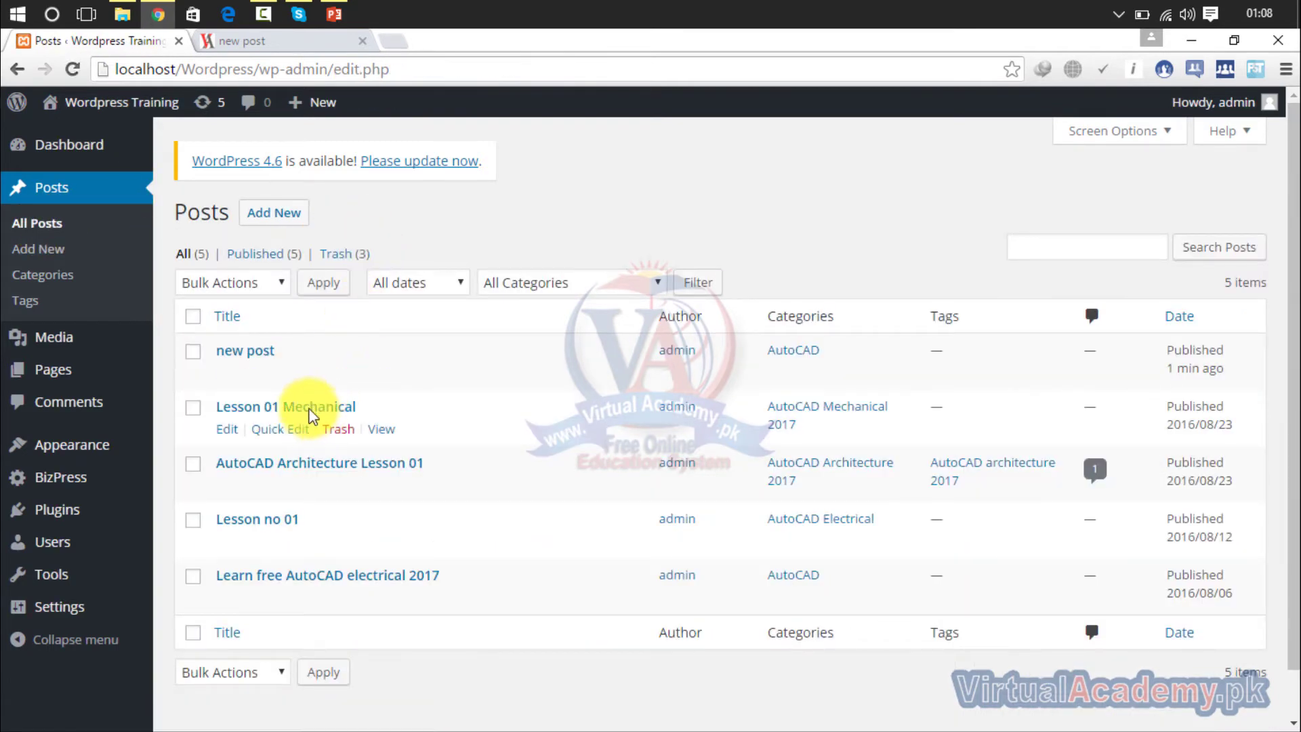
pyautogui.moveTo(321, 466)
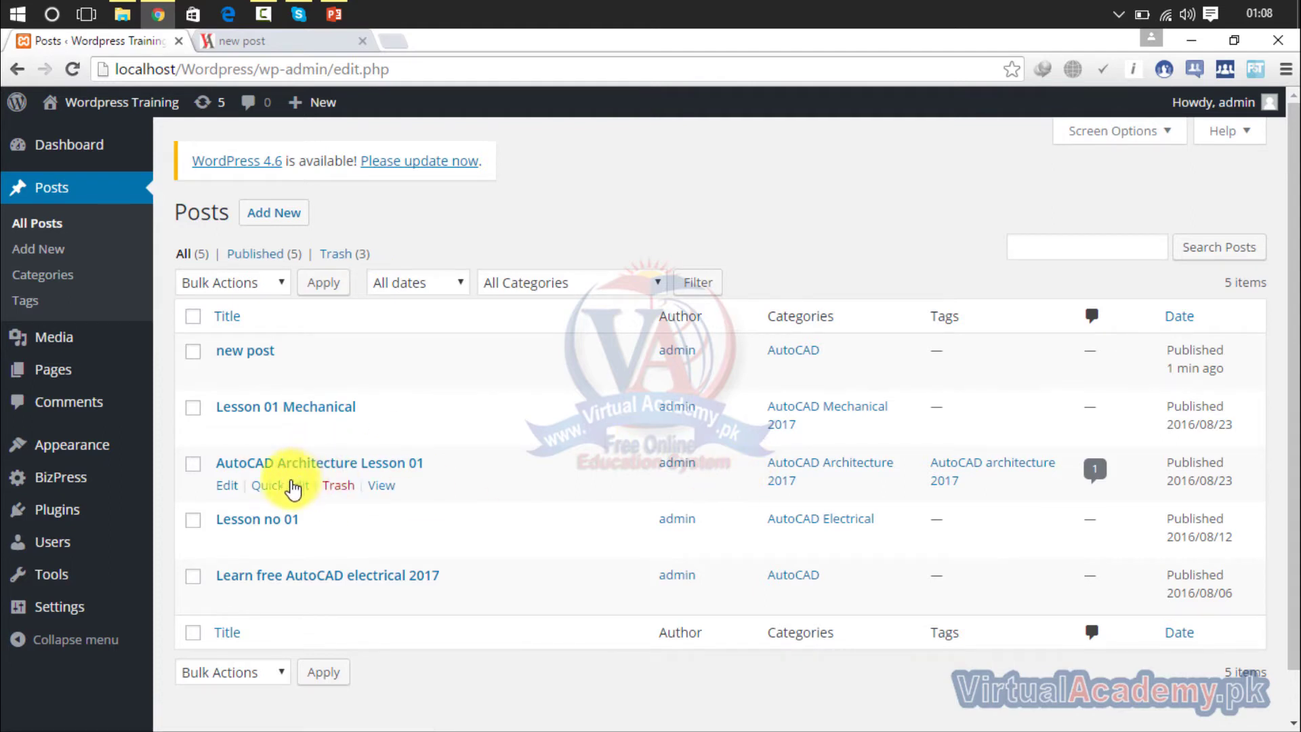
pyautogui.click(220, 487)
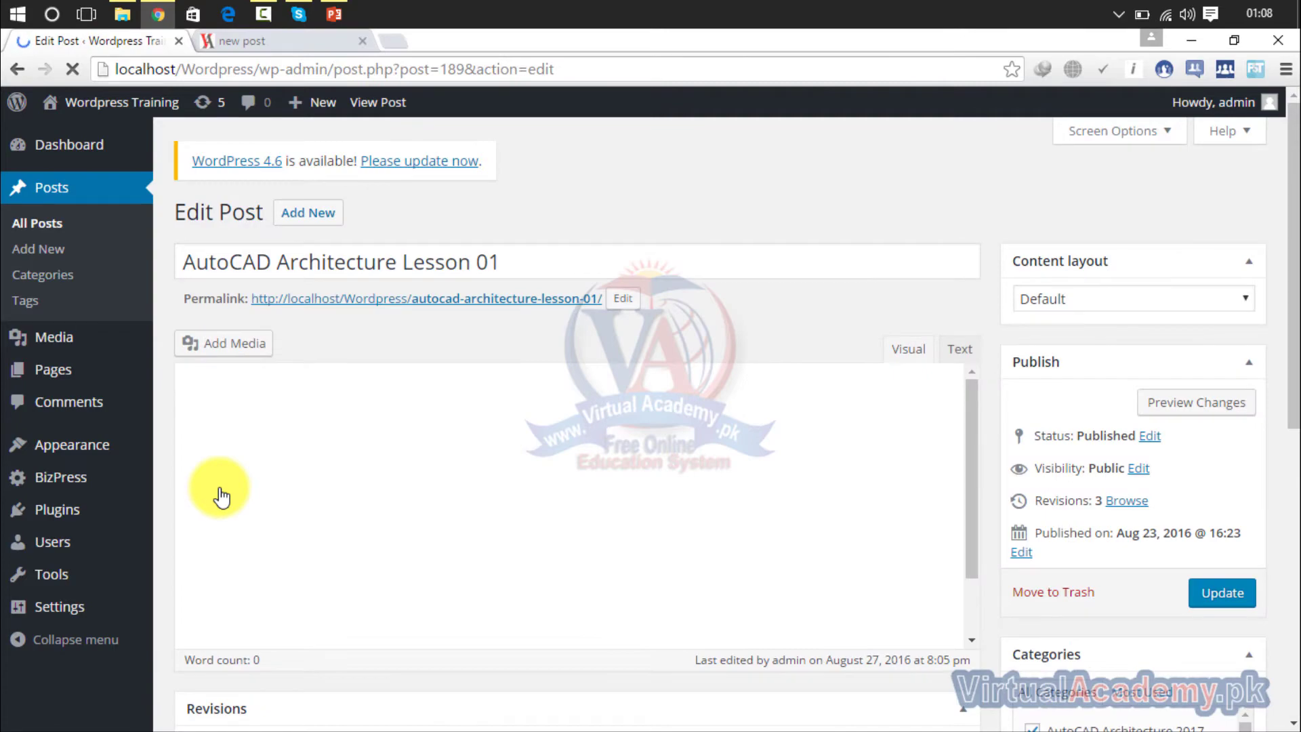
# - Select the madrasa image in the post body and open its image details for editing
pyautogui.scroll(-5, 647, 382)
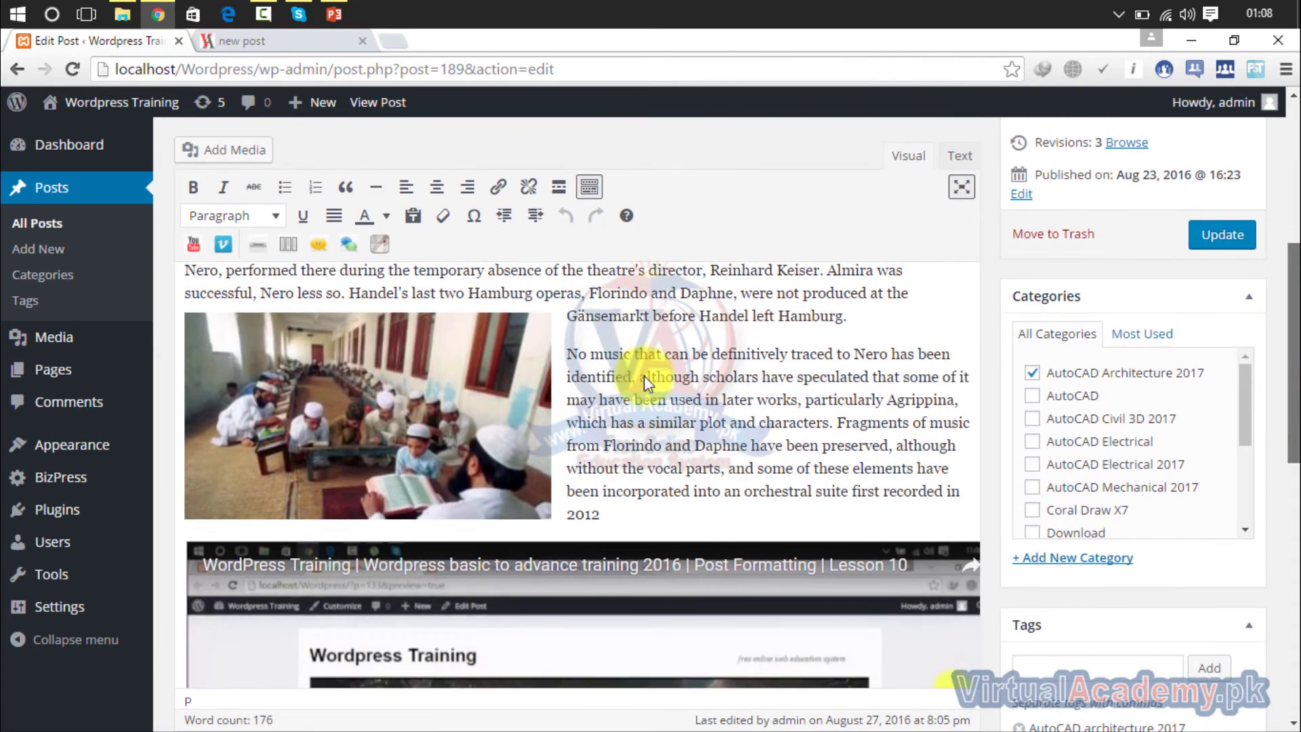
pyautogui.click(364, 403)
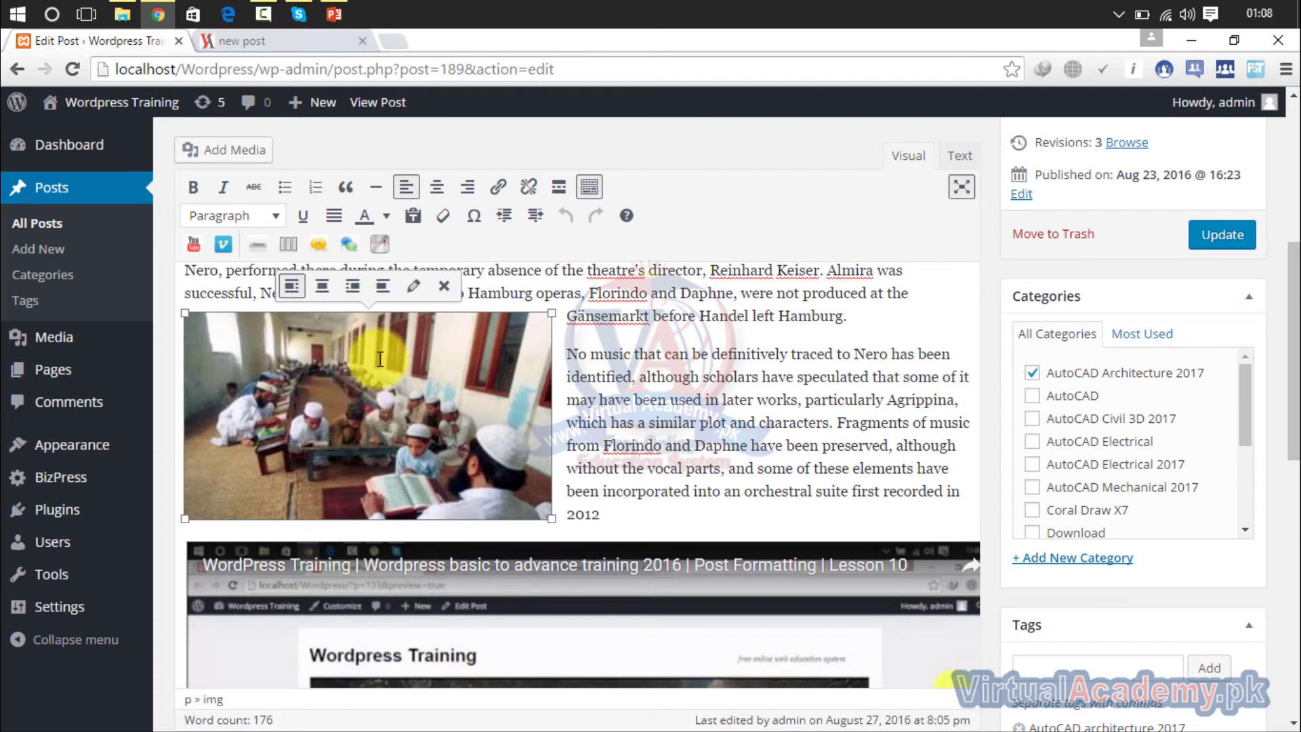
pyautogui.click(414, 290)
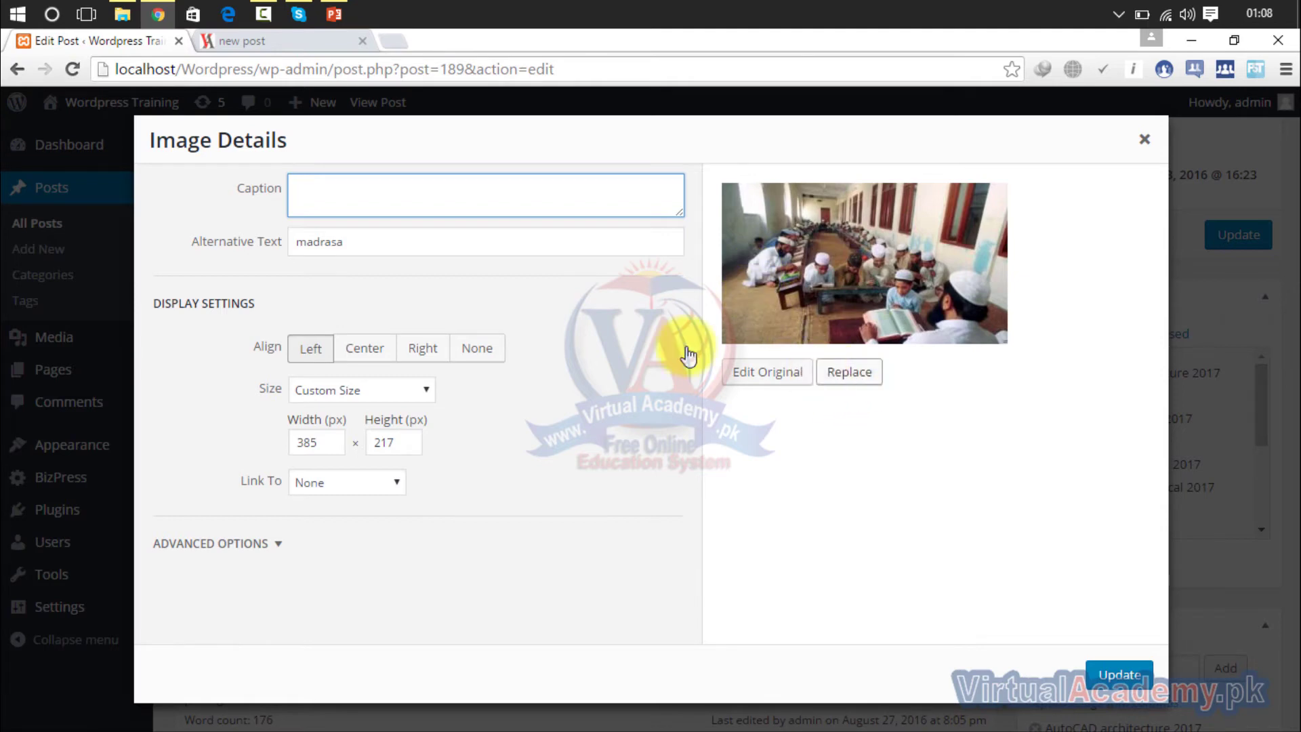
# - Try Center, Right and None alignment for the madrasa image, and set it back to Left with Custom Size
pyautogui.click(361, 349)
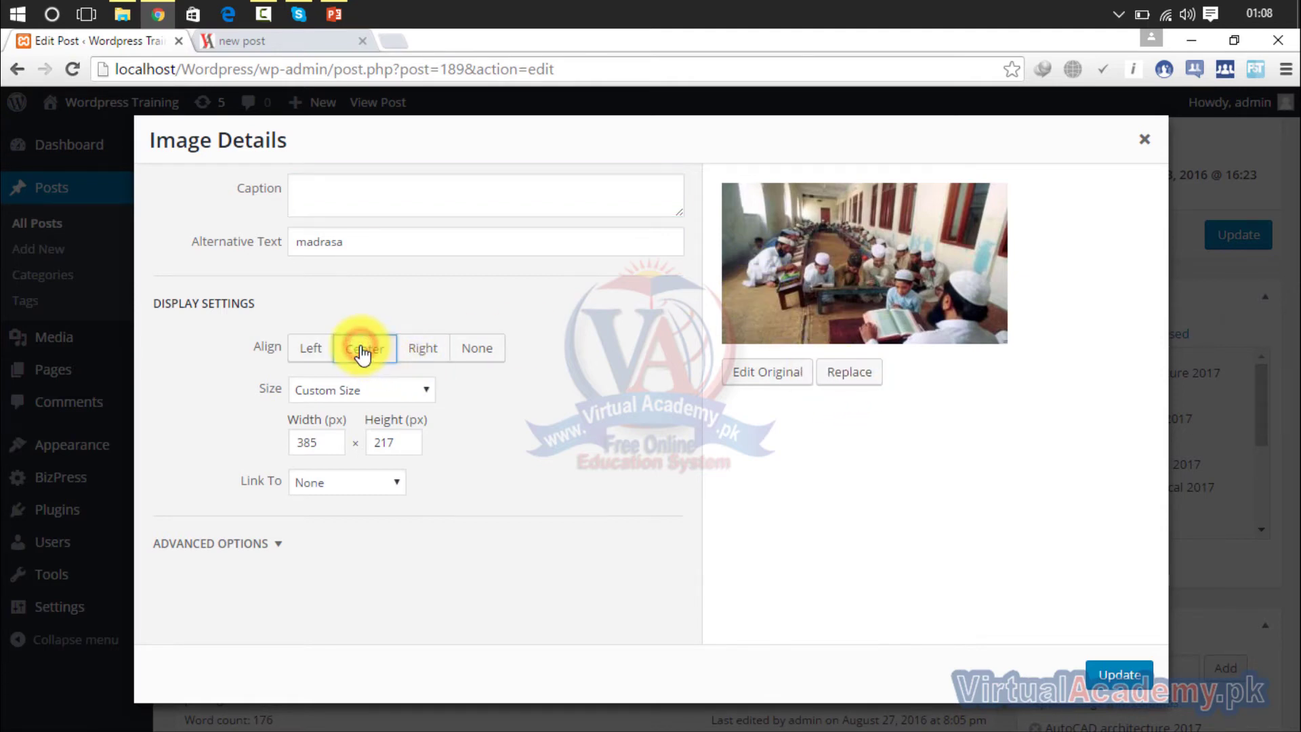
pyautogui.click(427, 349)
pyautogui.click(481, 351)
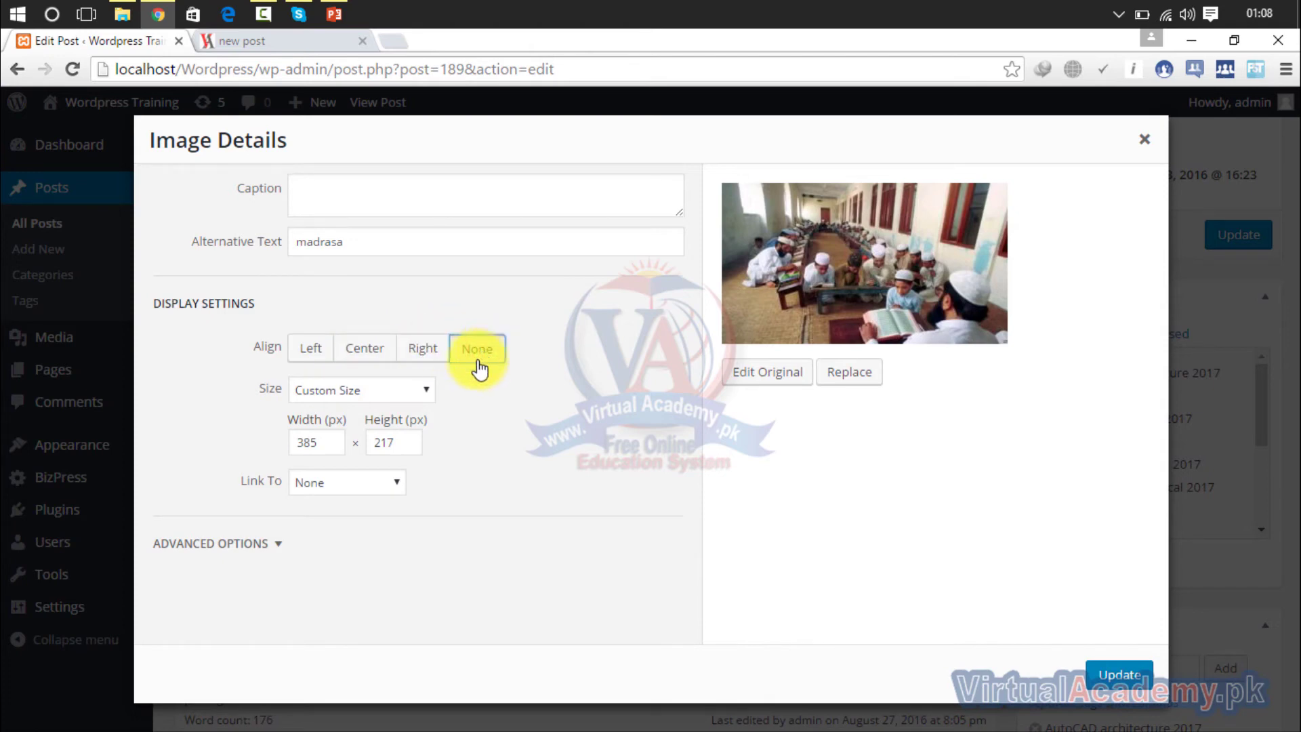
pyautogui.click(303, 351)
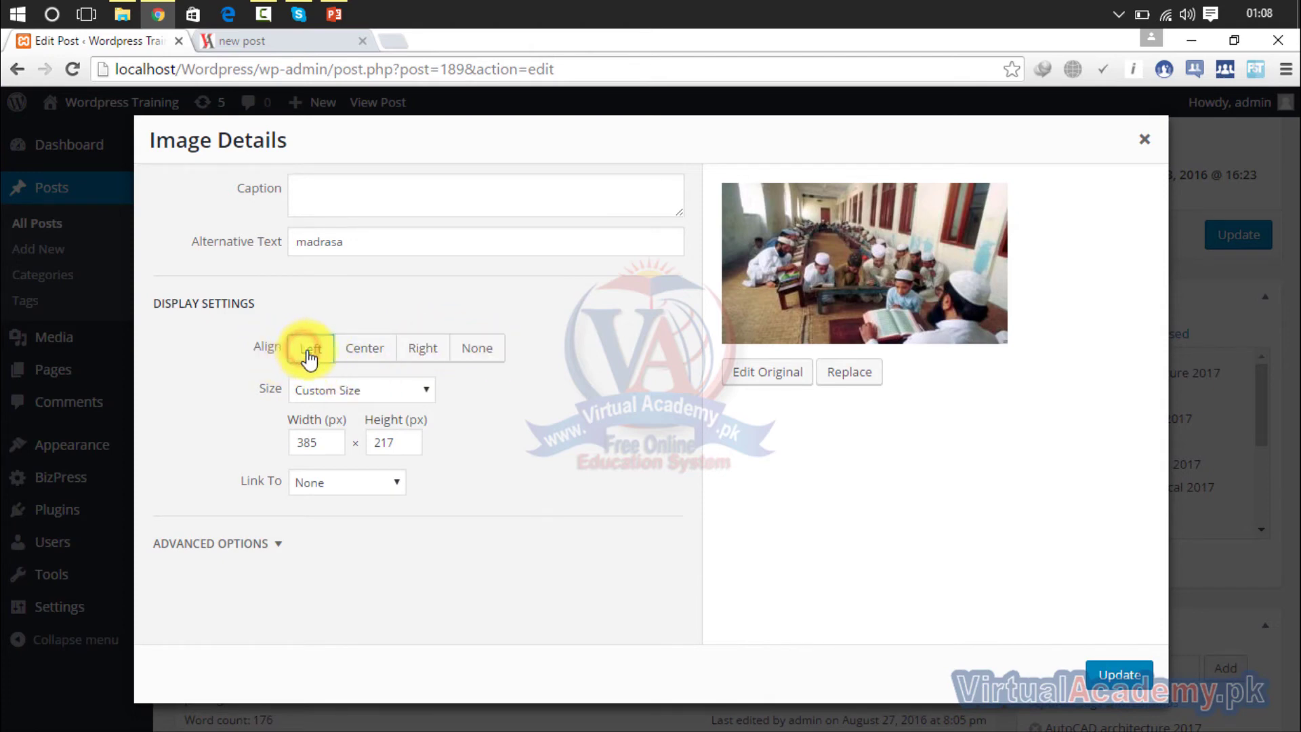
pyautogui.click(423, 390)
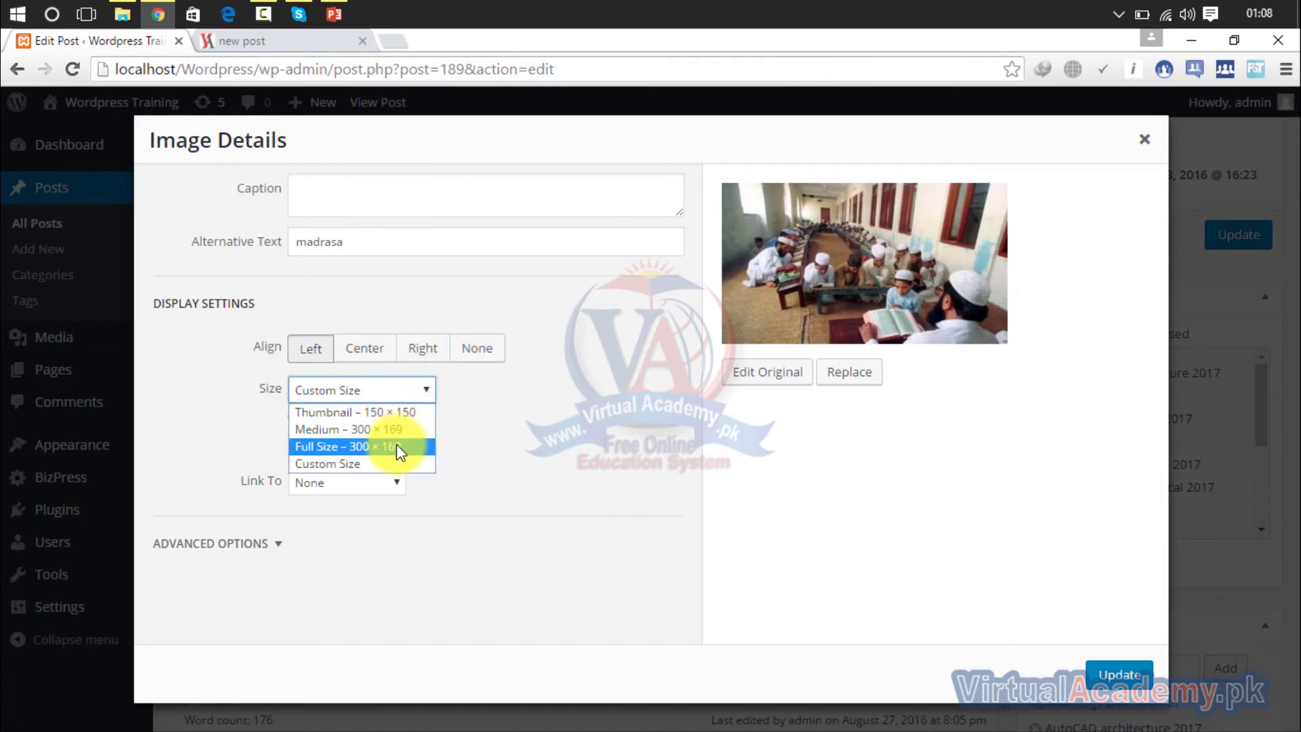
pyautogui.click(393, 463)
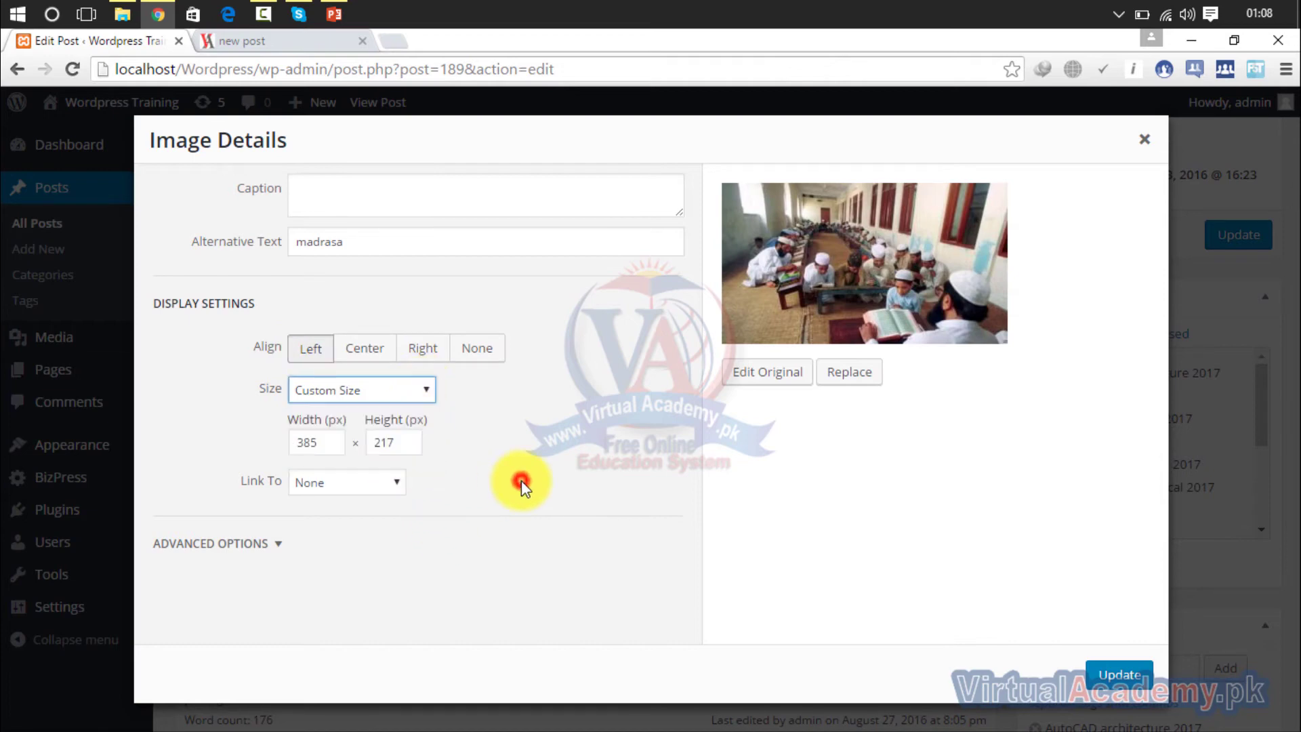
pyautogui.click(329, 439)
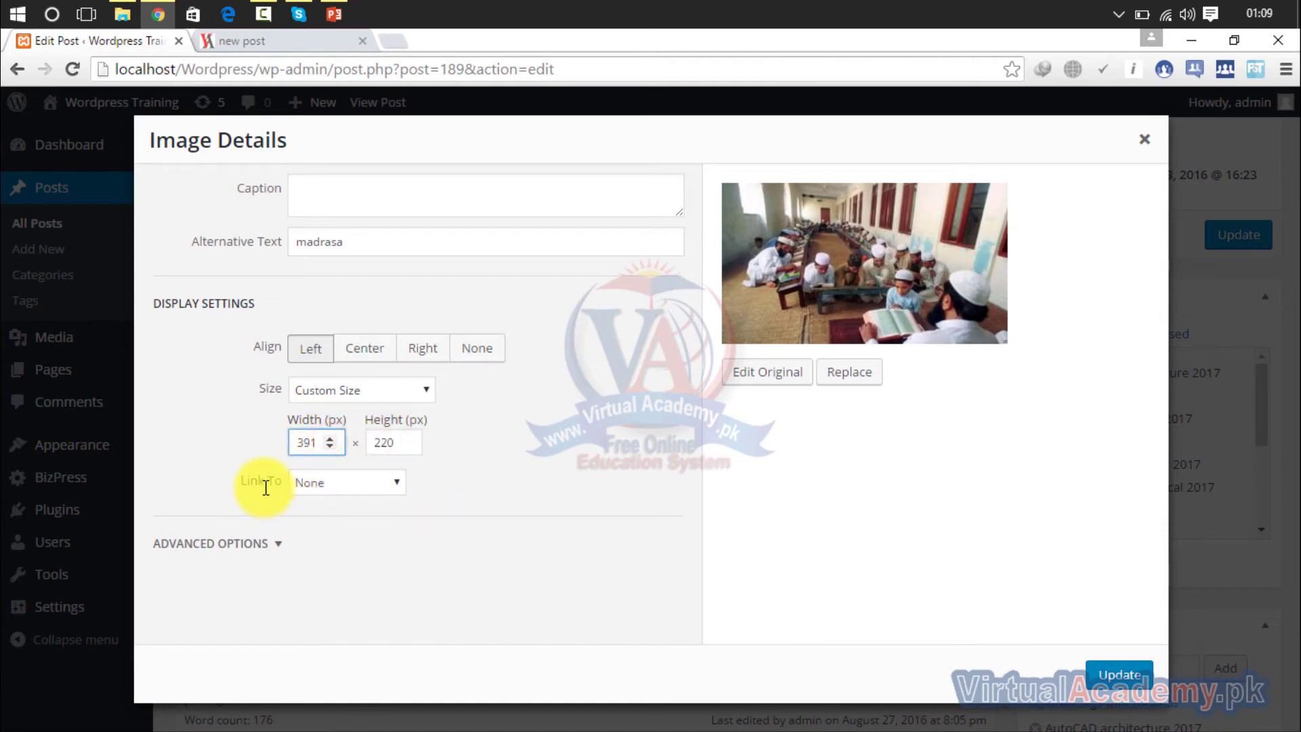
pyautogui.click(400, 479)
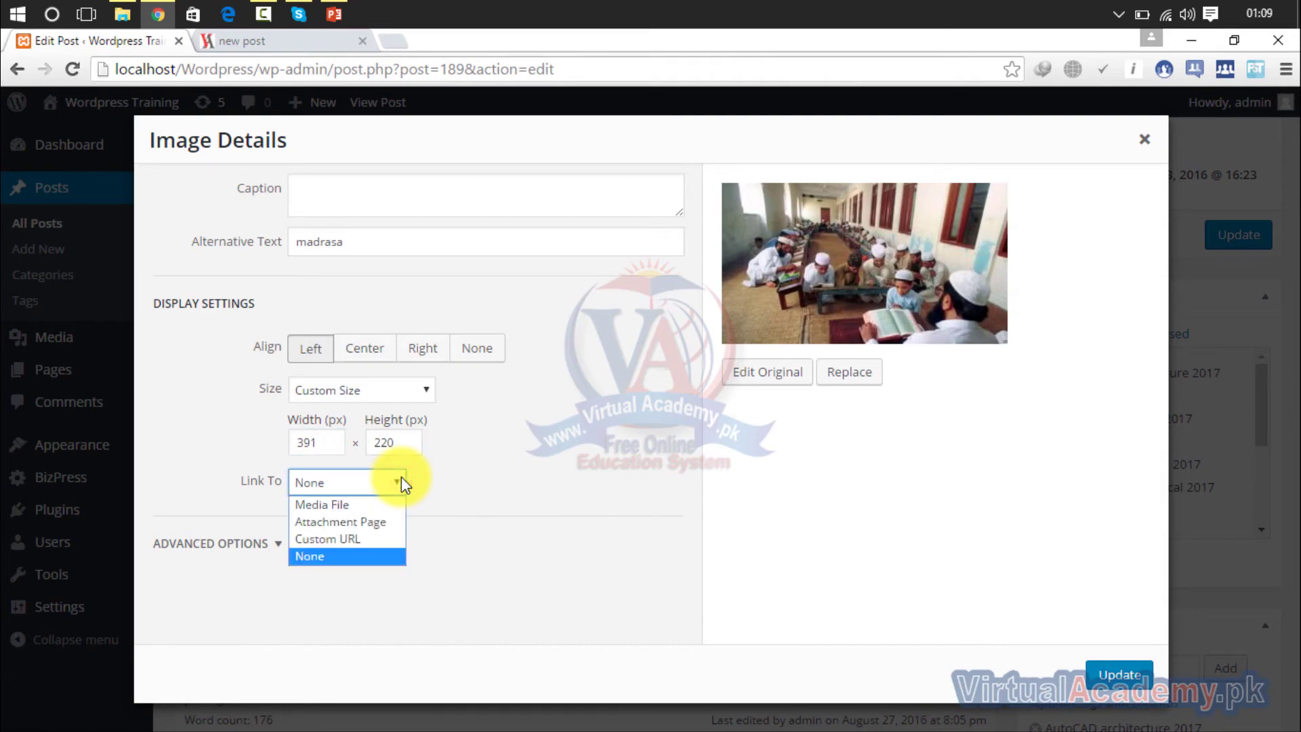
pyautogui.click(364, 538)
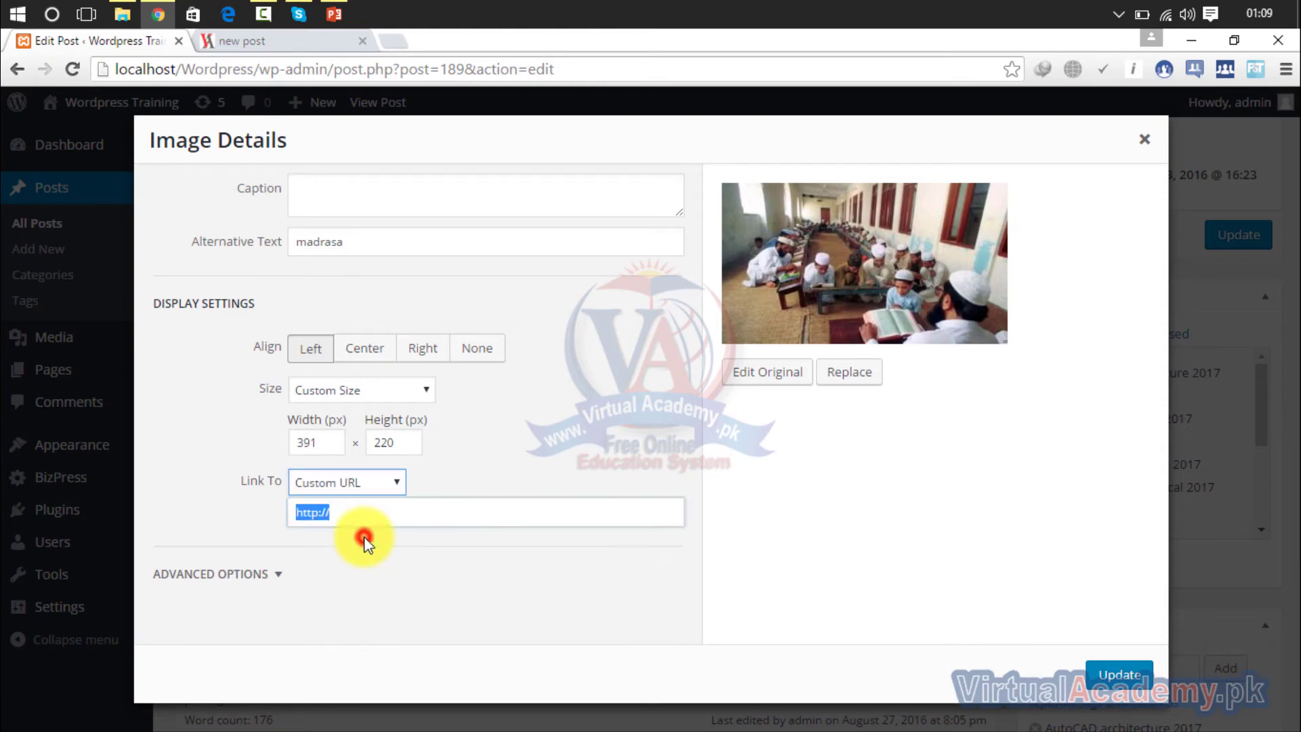
pyautogui.click(355, 515)
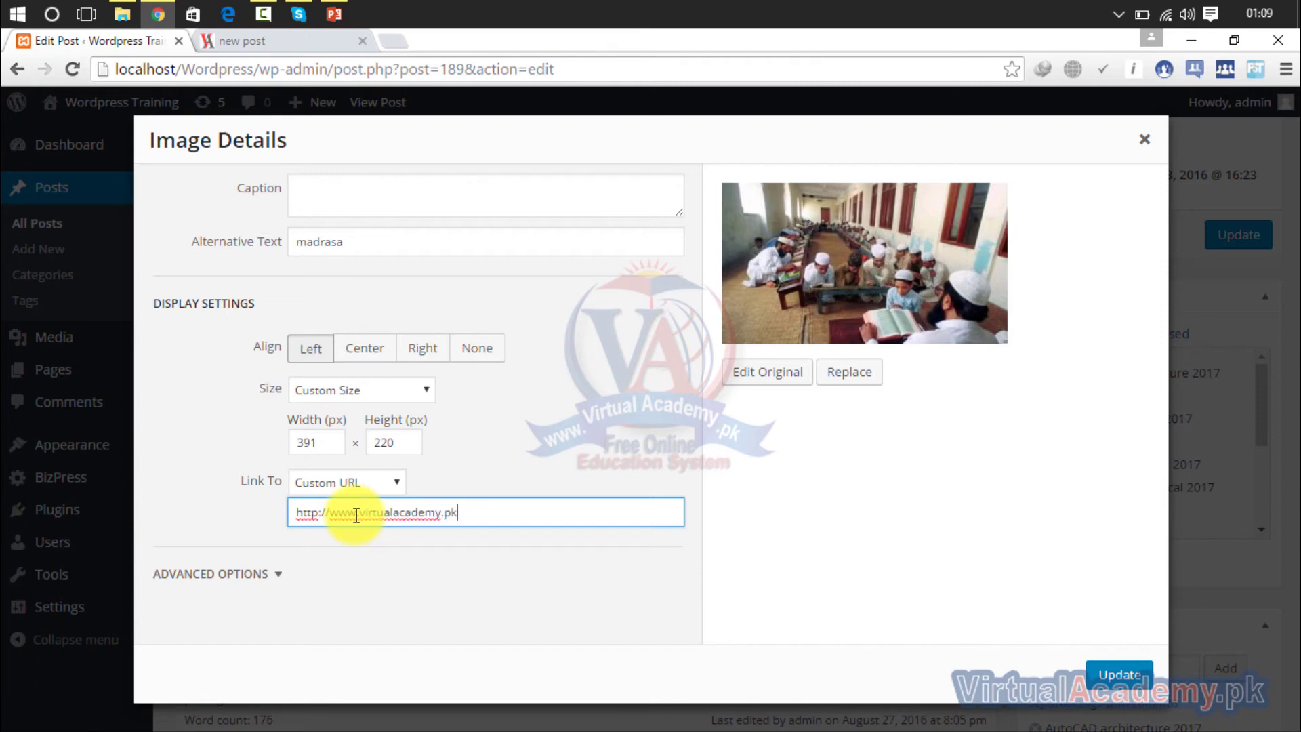
pyautogui.click(1123, 675)
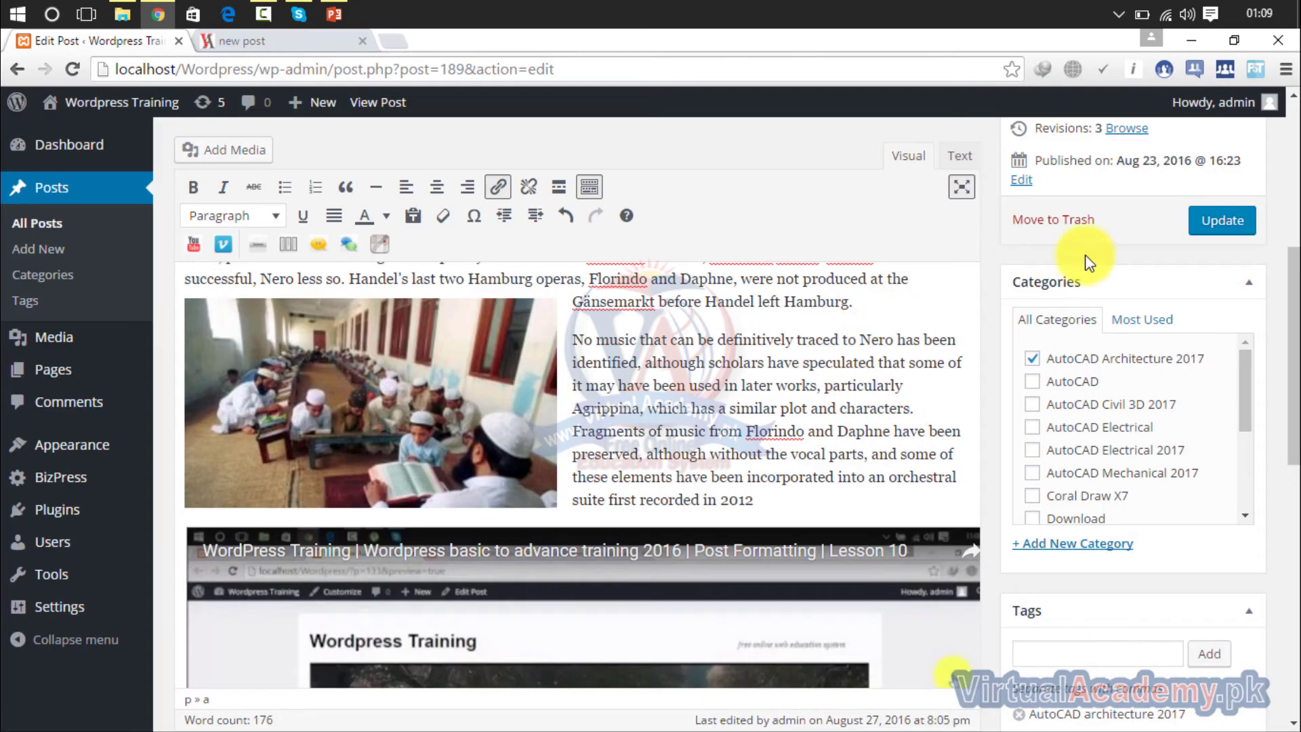
pyautogui.click(1217, 222)
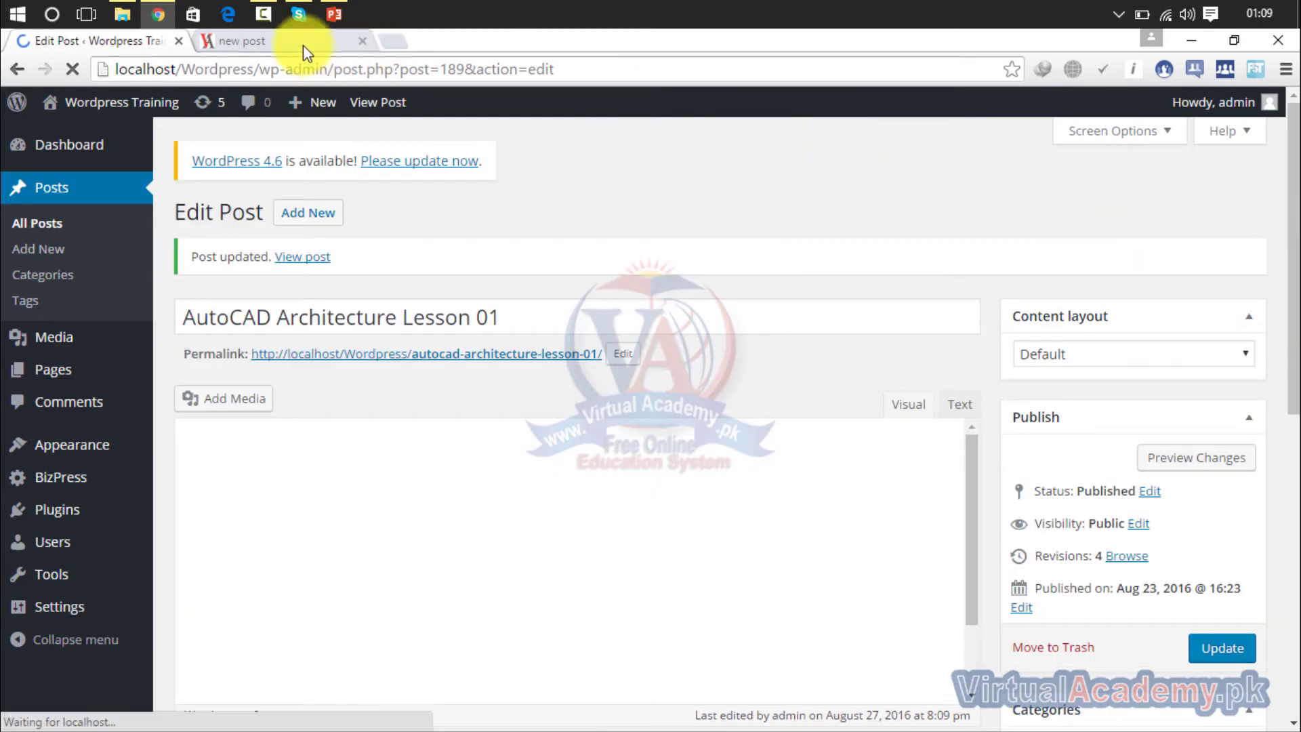
# - Open the full AutoCAD Architecture Lesson 01 post on the site from its AutoCAD Architecture category and view the madrasa image
pyautogui.click(302, 45)
pyautogui.click(76, 69)
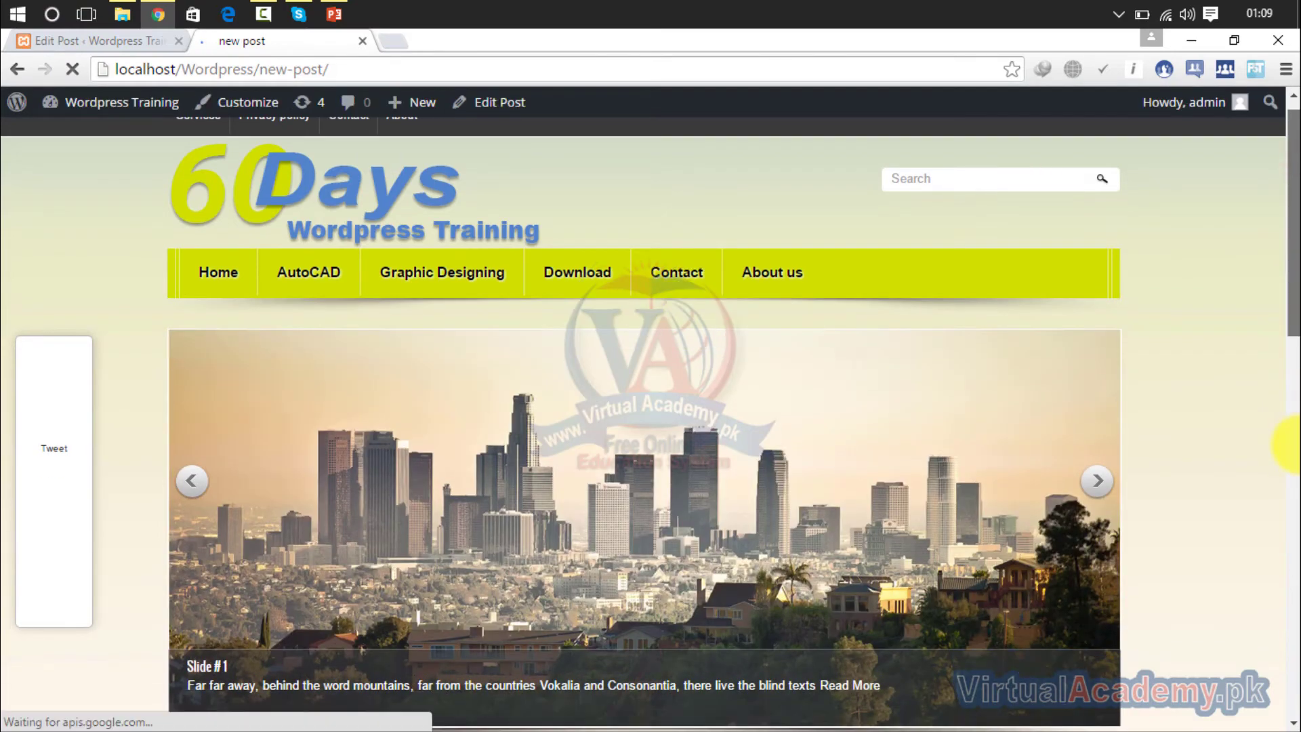
pyautogui.moveTo(1293, 389); pyautogui.dragTo(1293, 210)
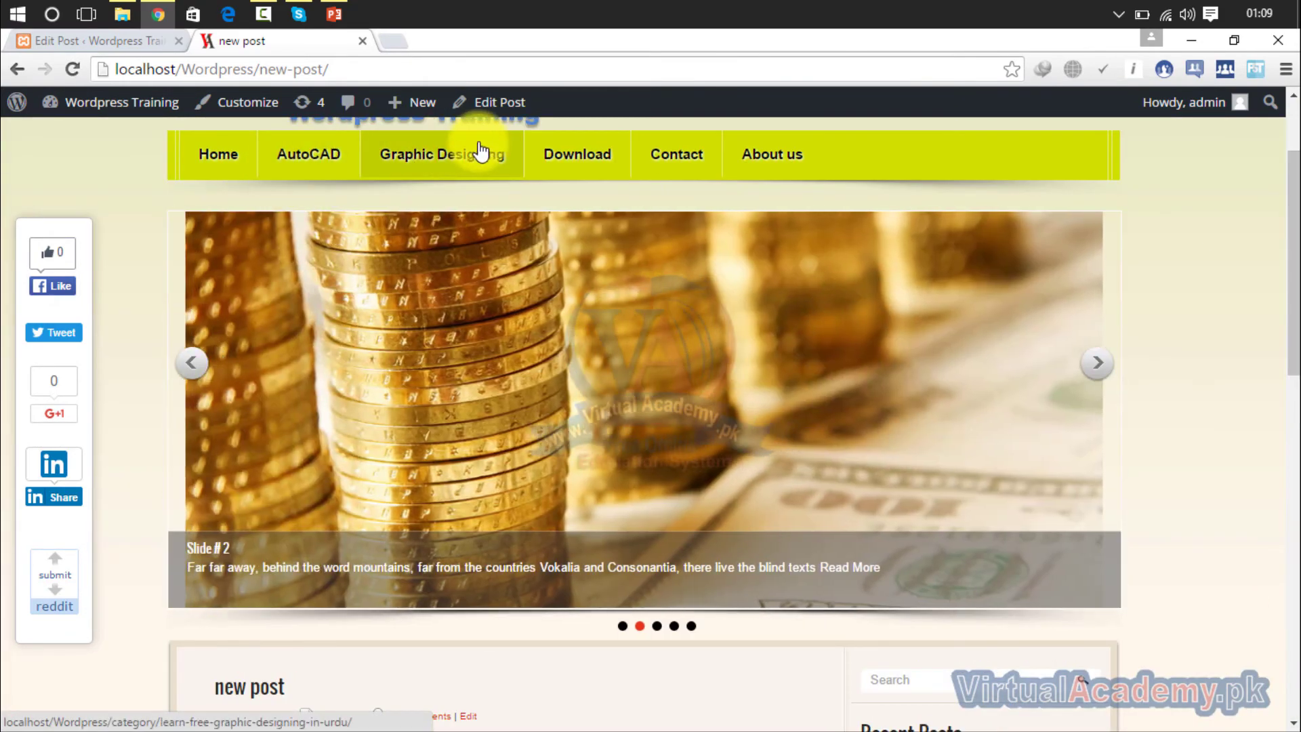
pyautogui.moveTo(306, 168)
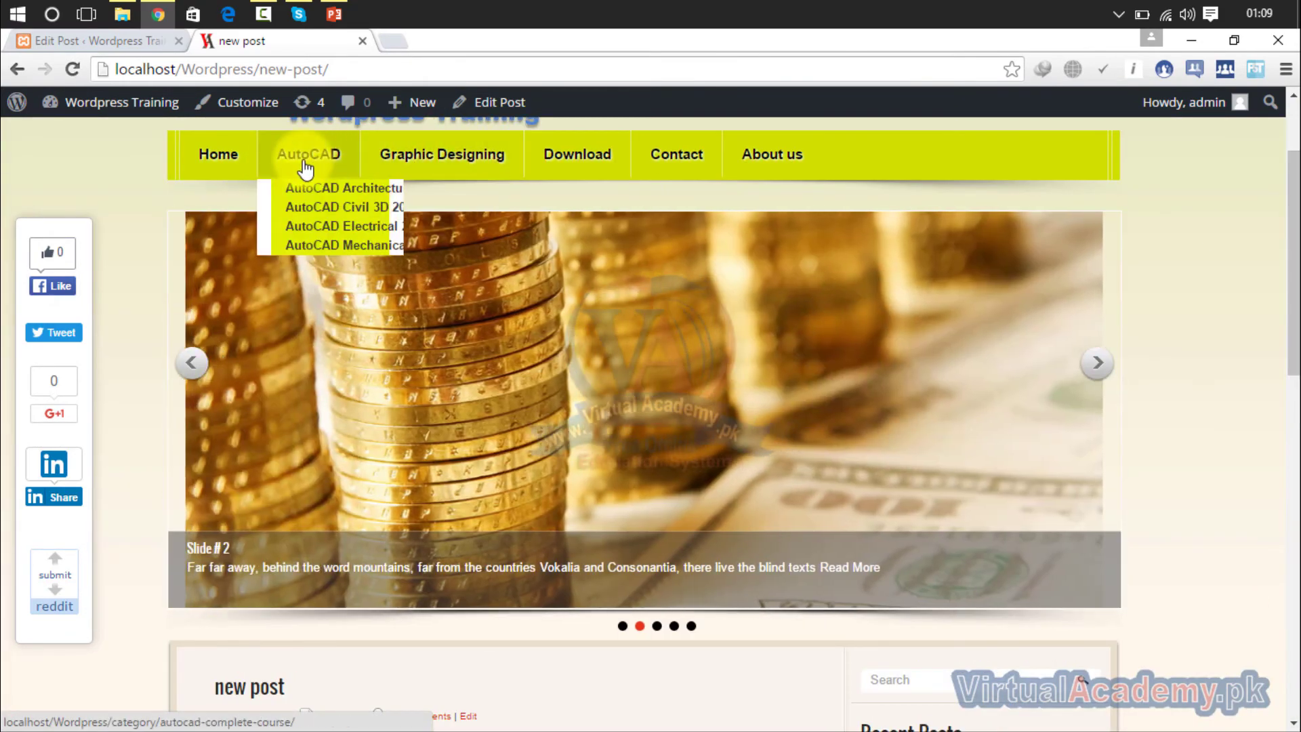
pyautogui.click(316, 195)
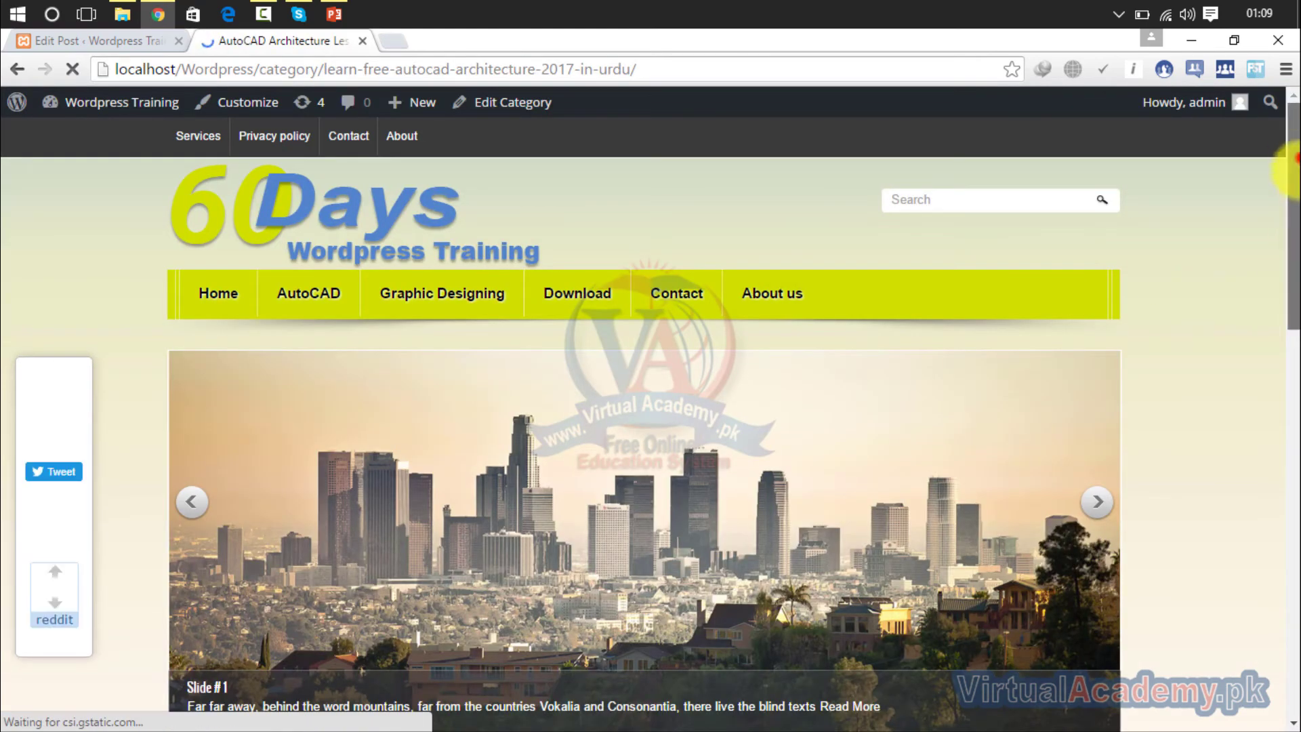
pyautogui.moveTo(1294, 157); pyautogui.dragTo(1291, 392)
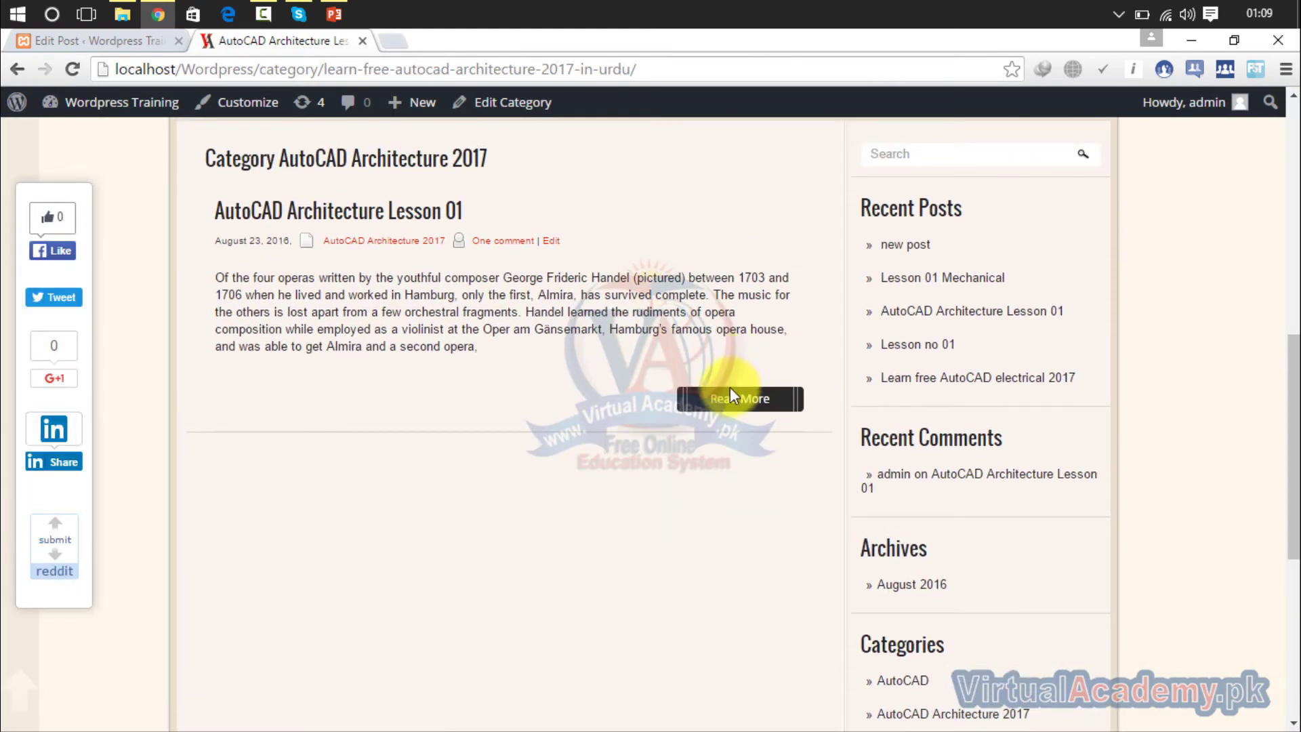
pyautogui.click(729, 403)
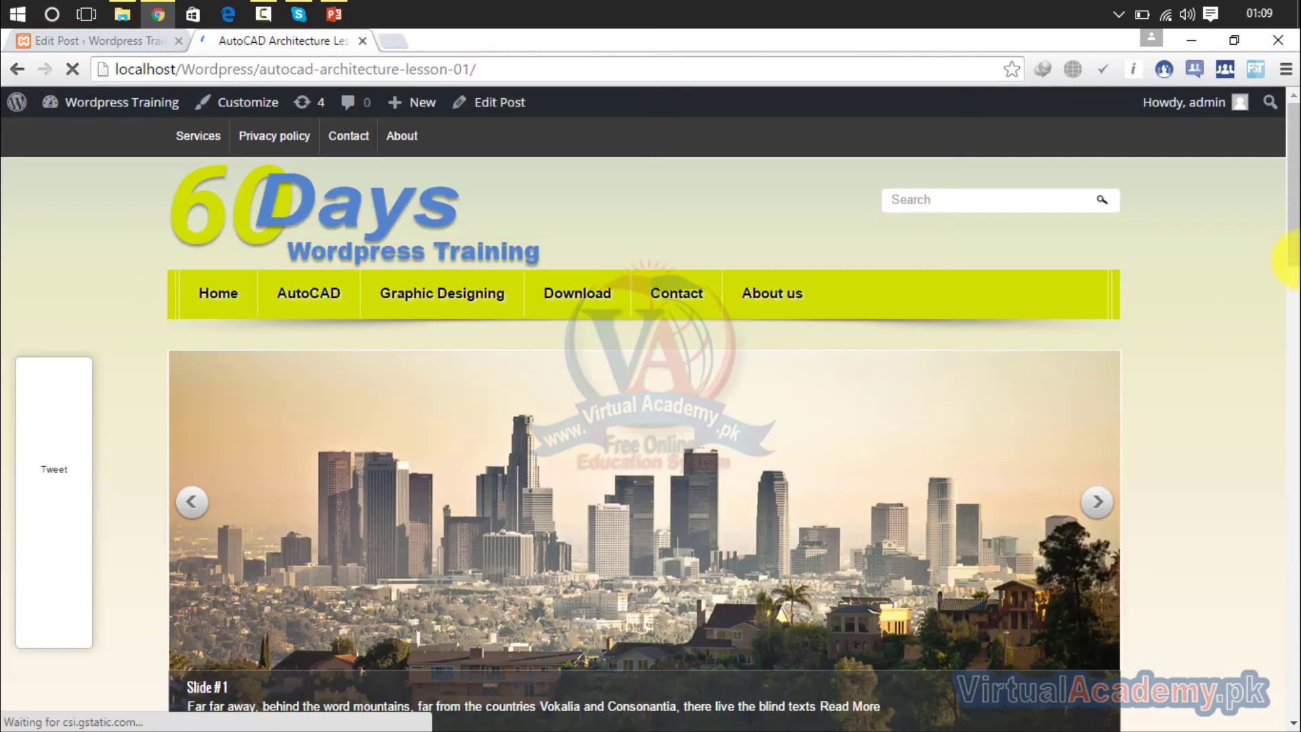
pyautogui.moveTo(1292, 189); pyautogui.dragTo(1294, 431)
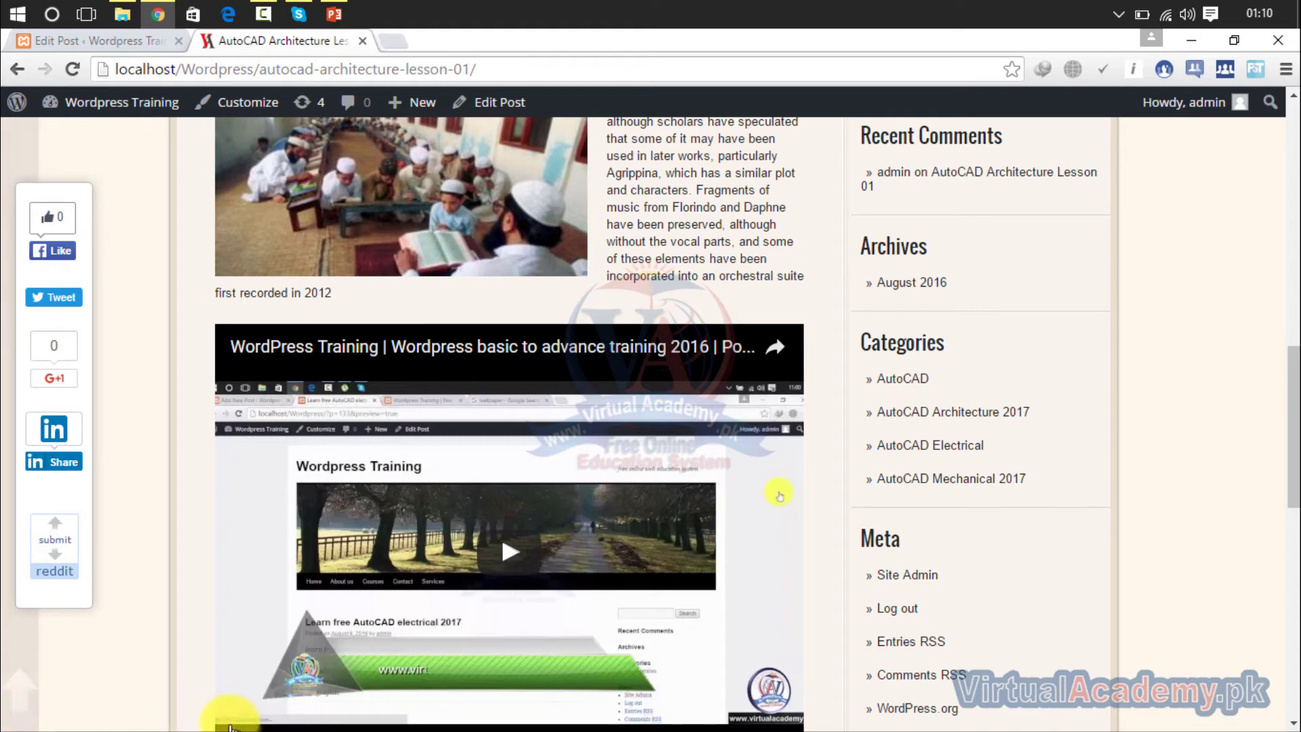
# - Test the madrasa image's link on the live post and return to the lesson page
pyautogui.click(391, 204)
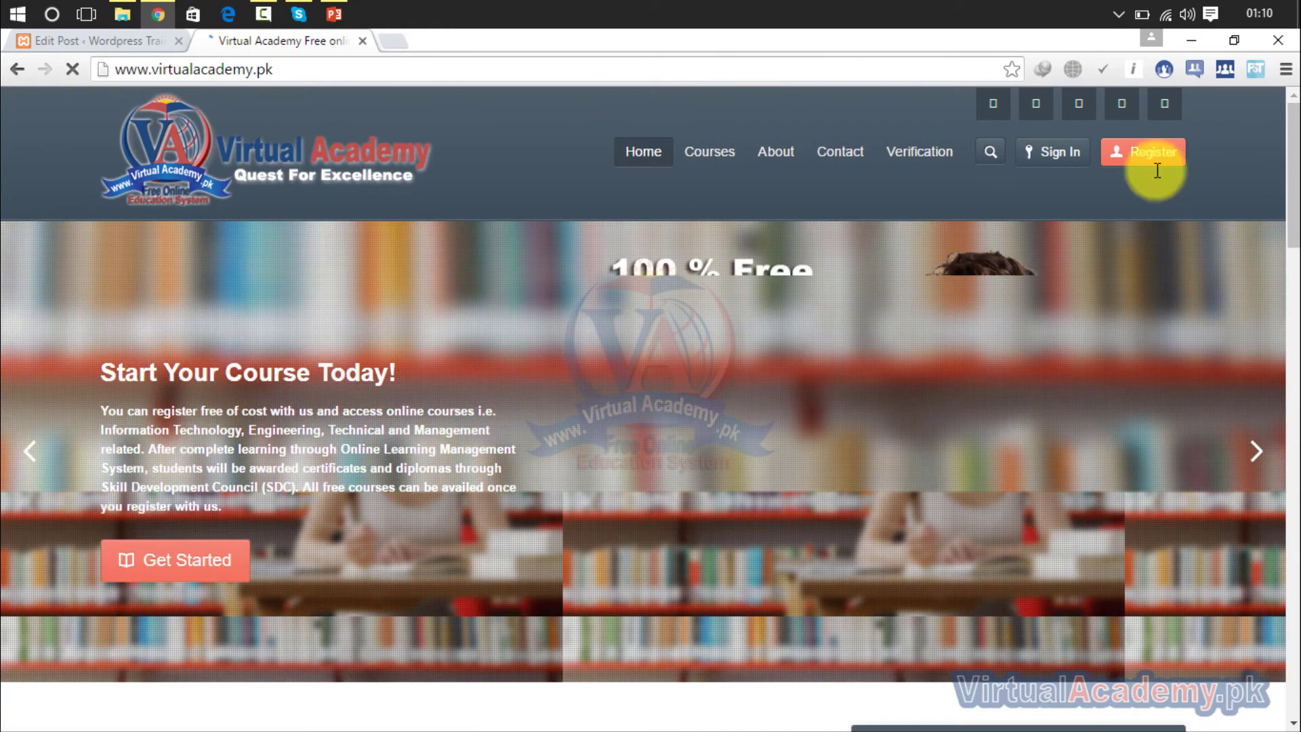
pyautogui.moveTo(1295, 178); pyautogui.dragTo(1288, 89)
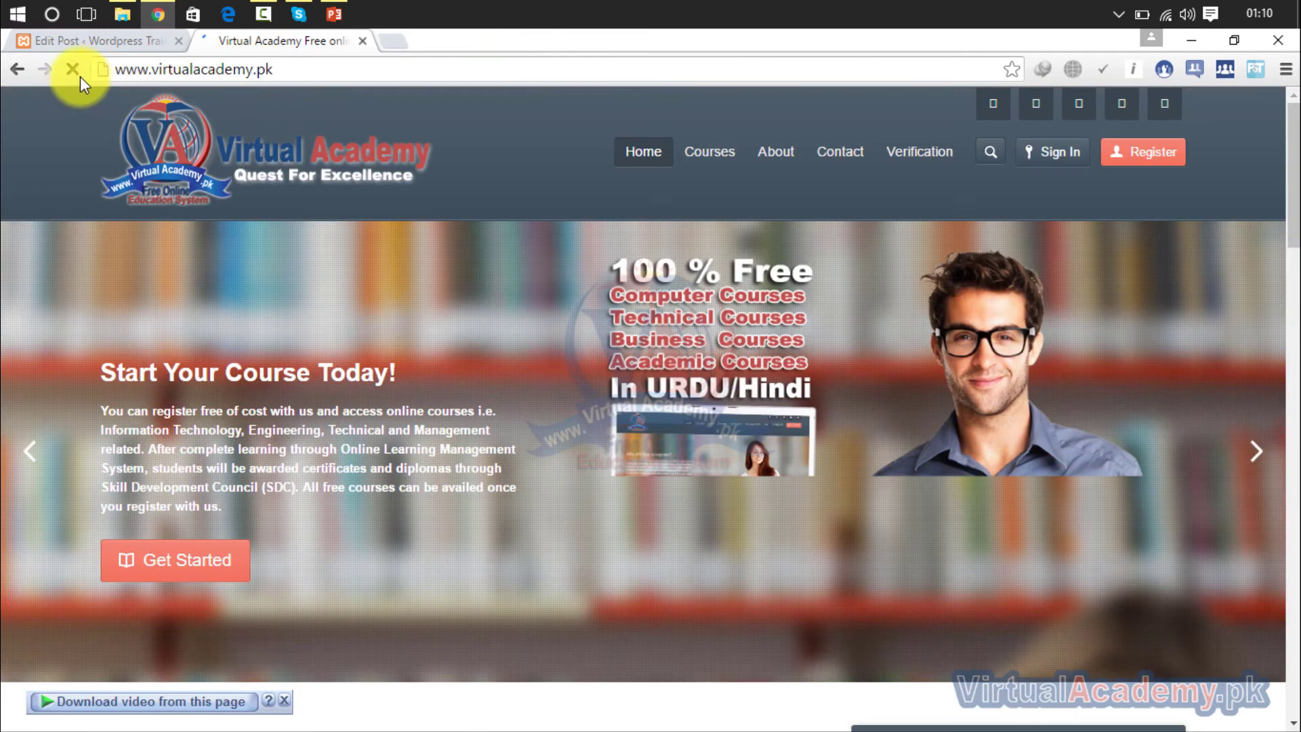
pyautogui.click(15, 66)
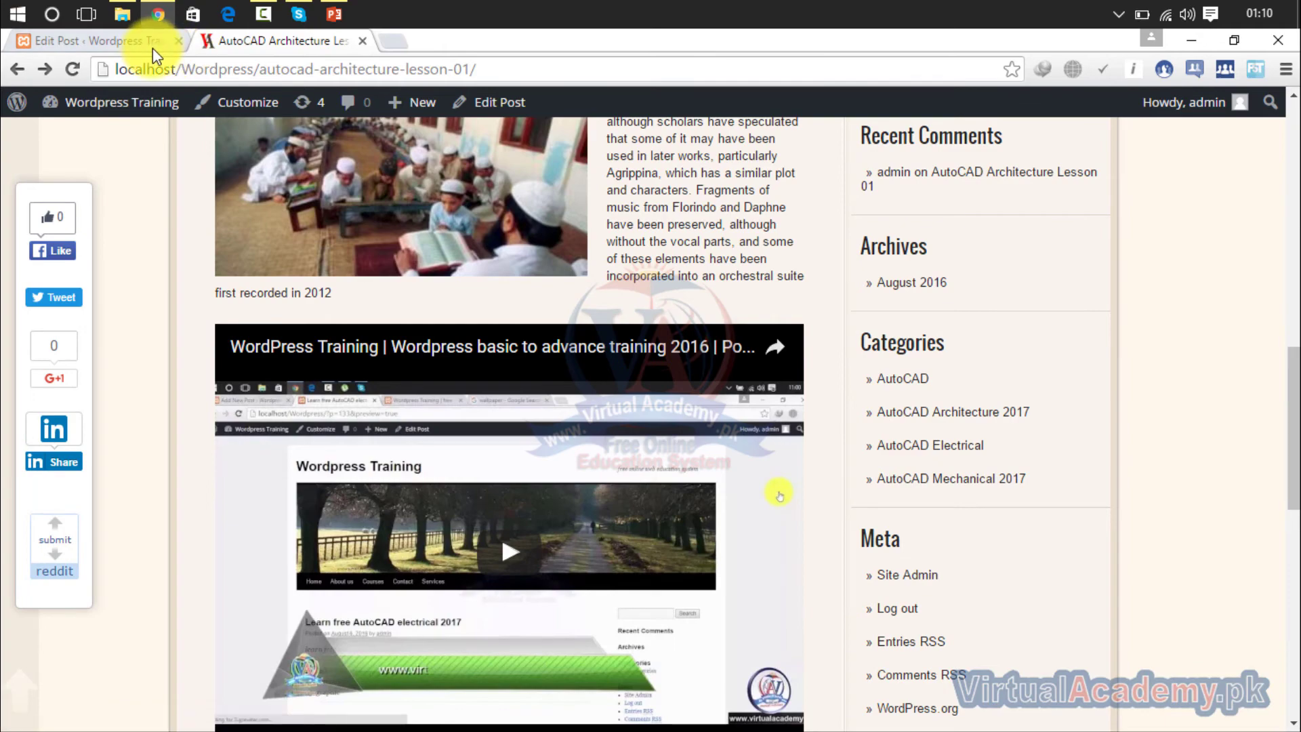
# - Reopen the madrasa image's details in the post editor and enter the caption "free online learning"
pyautogui.click(153, 46)
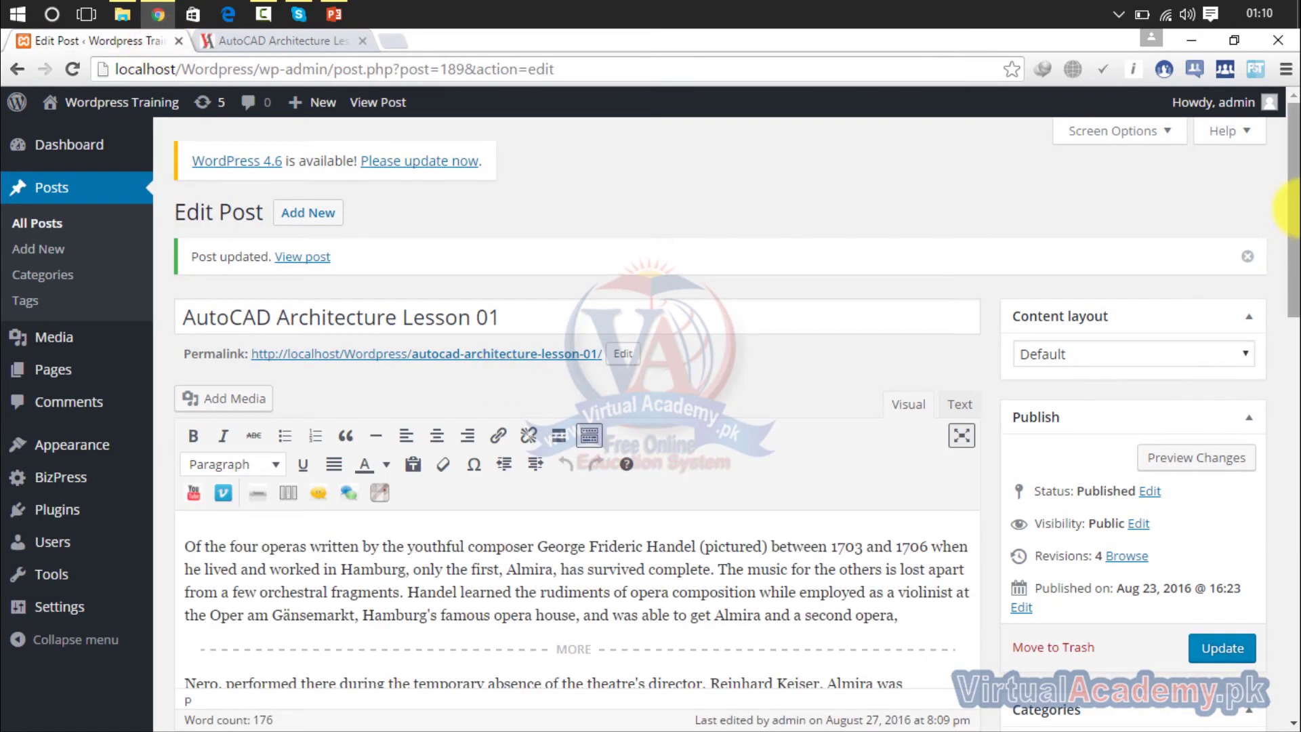
pyautogui.moveTo(1292, 209); pyautogui.dragTo(1288, 358)
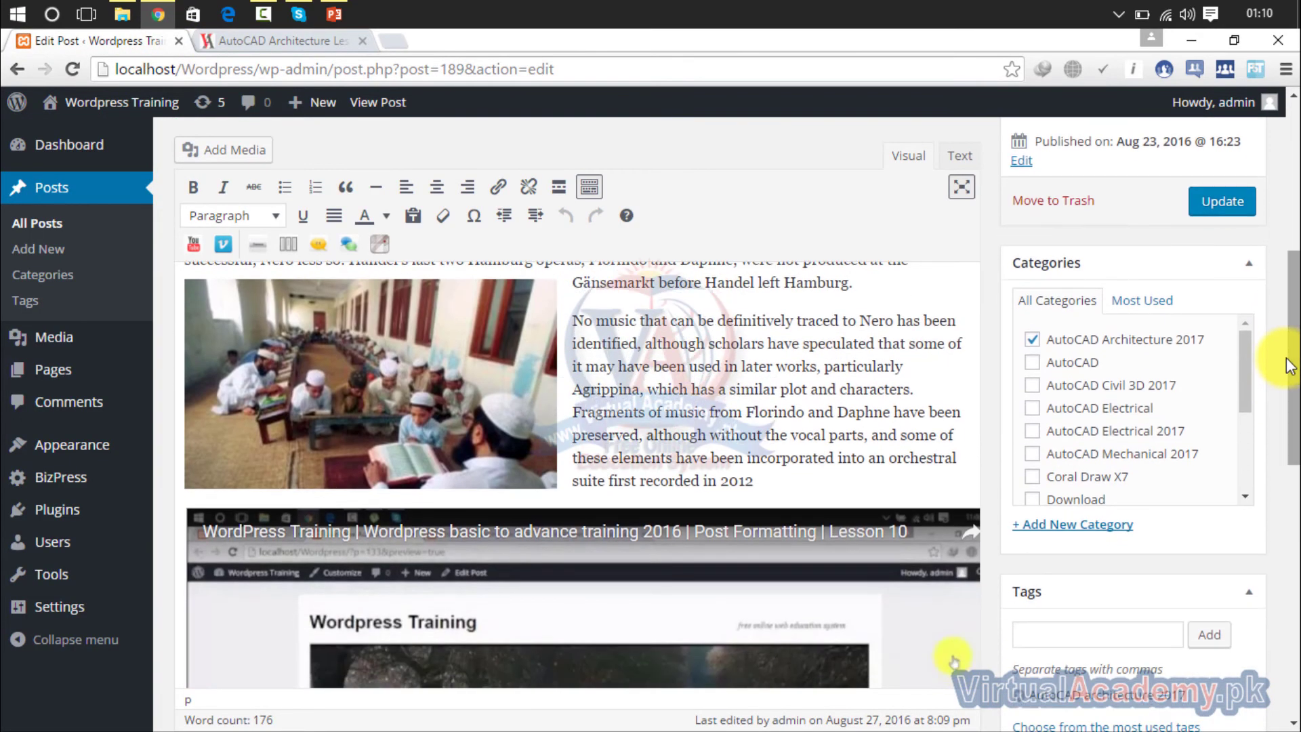
pyautogui.click(441, 344)
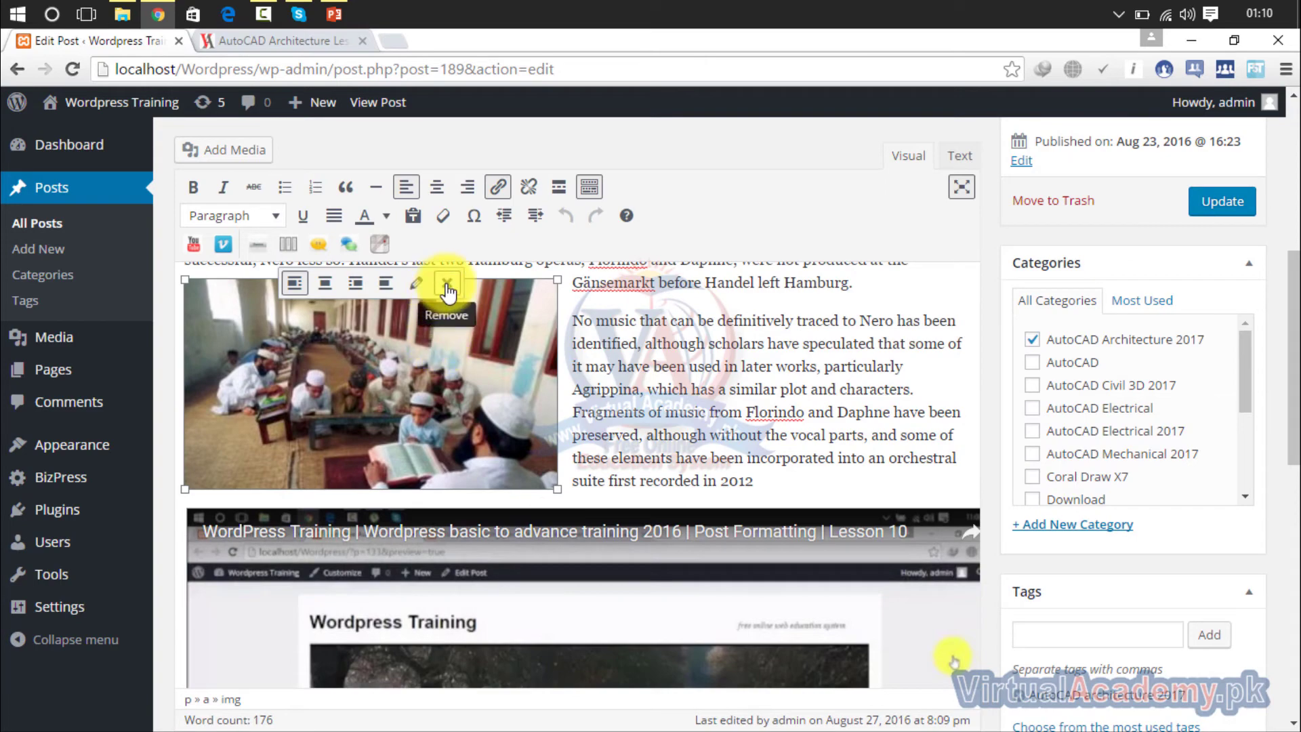
pyautogui.click(422, 283)
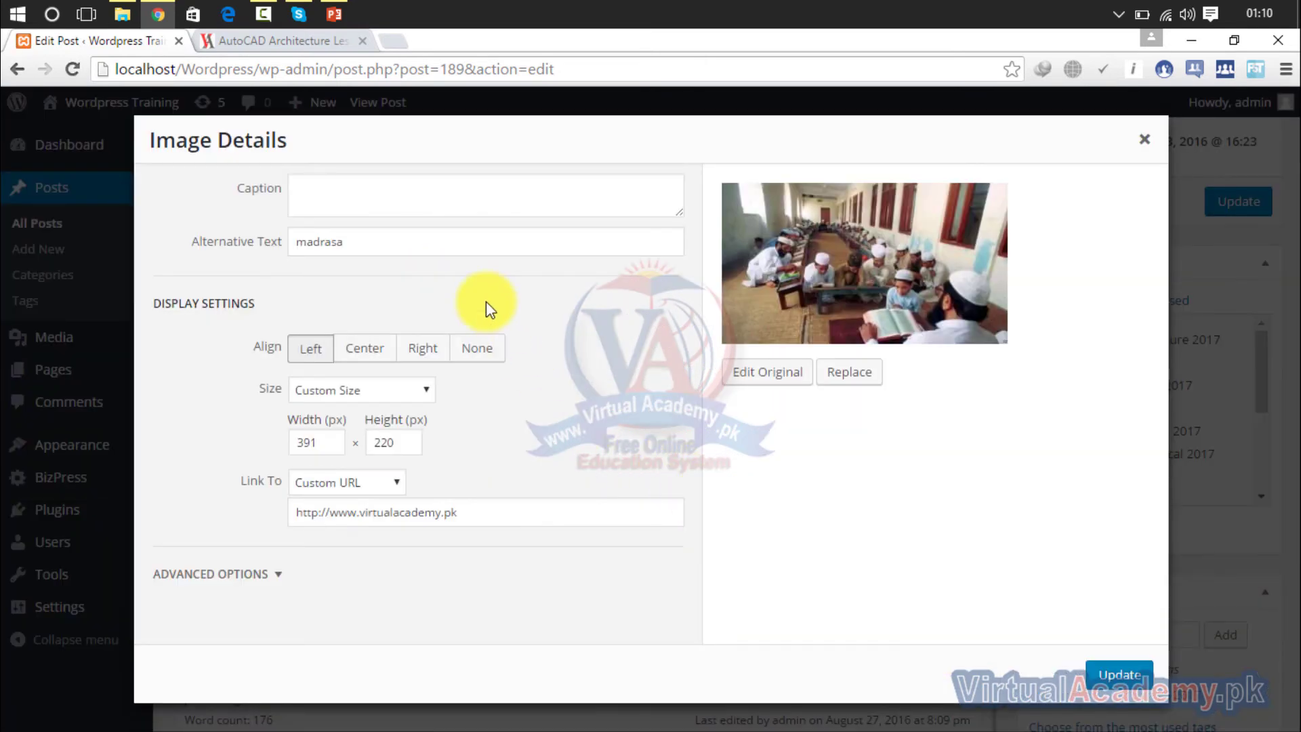
pyautogui.click(395, 192)
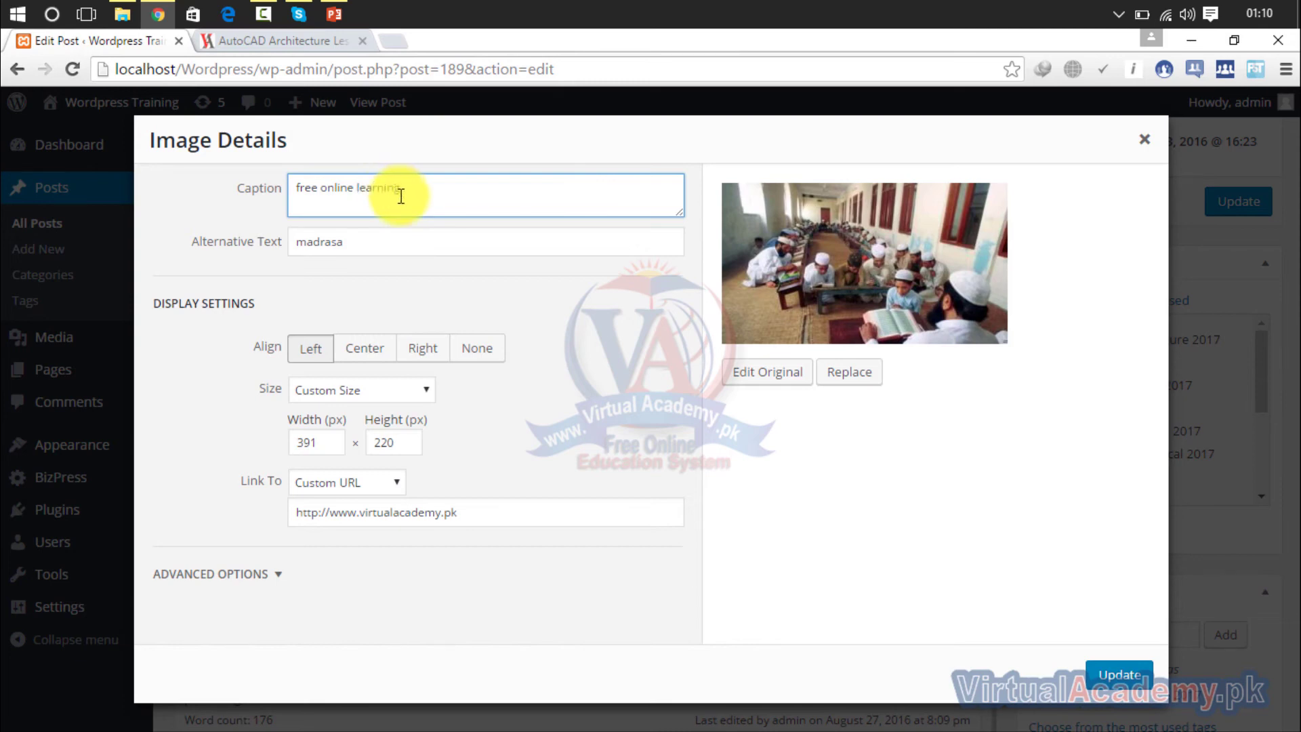
pyautogui.doubleClick(372, 241)
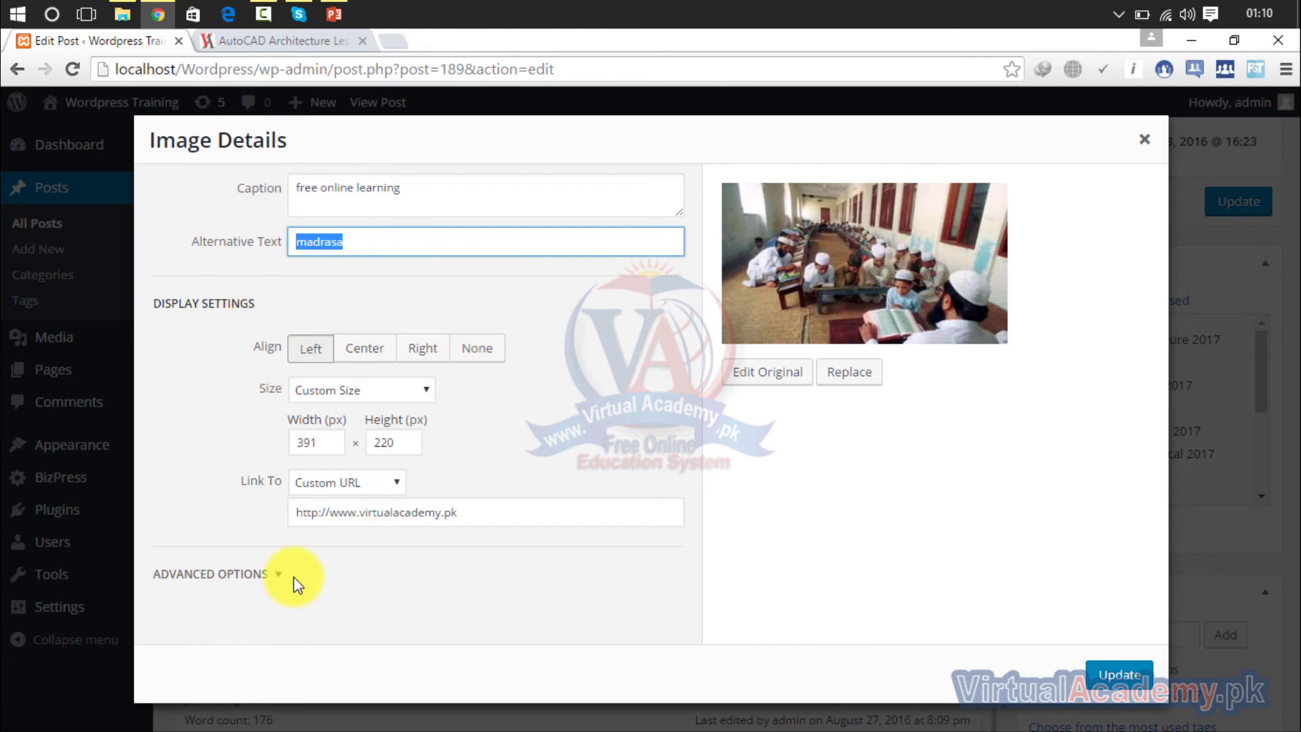
# - Expand the image's advanced options and set its link to open in a new tab
pyautogui.click(276, 573)
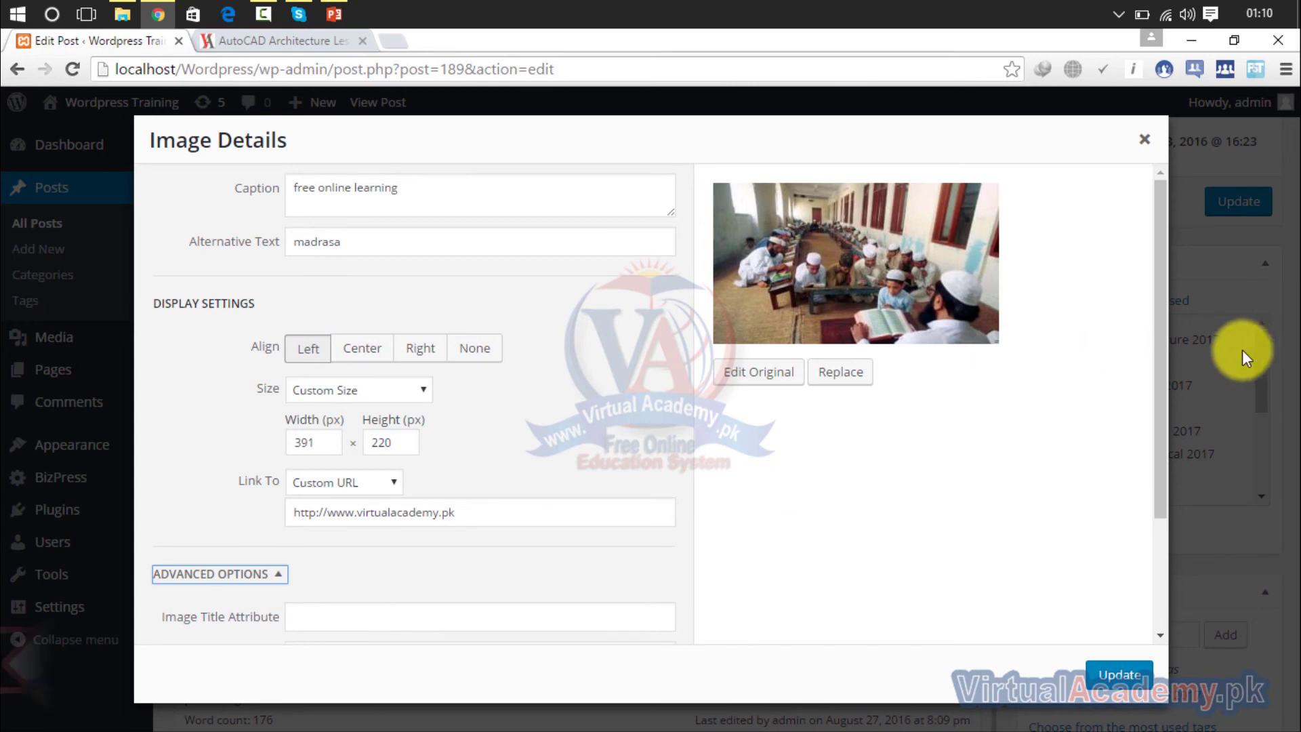
pyautogui.moveTo(1164, 351); pyautogui.dragTo(1200, 548)
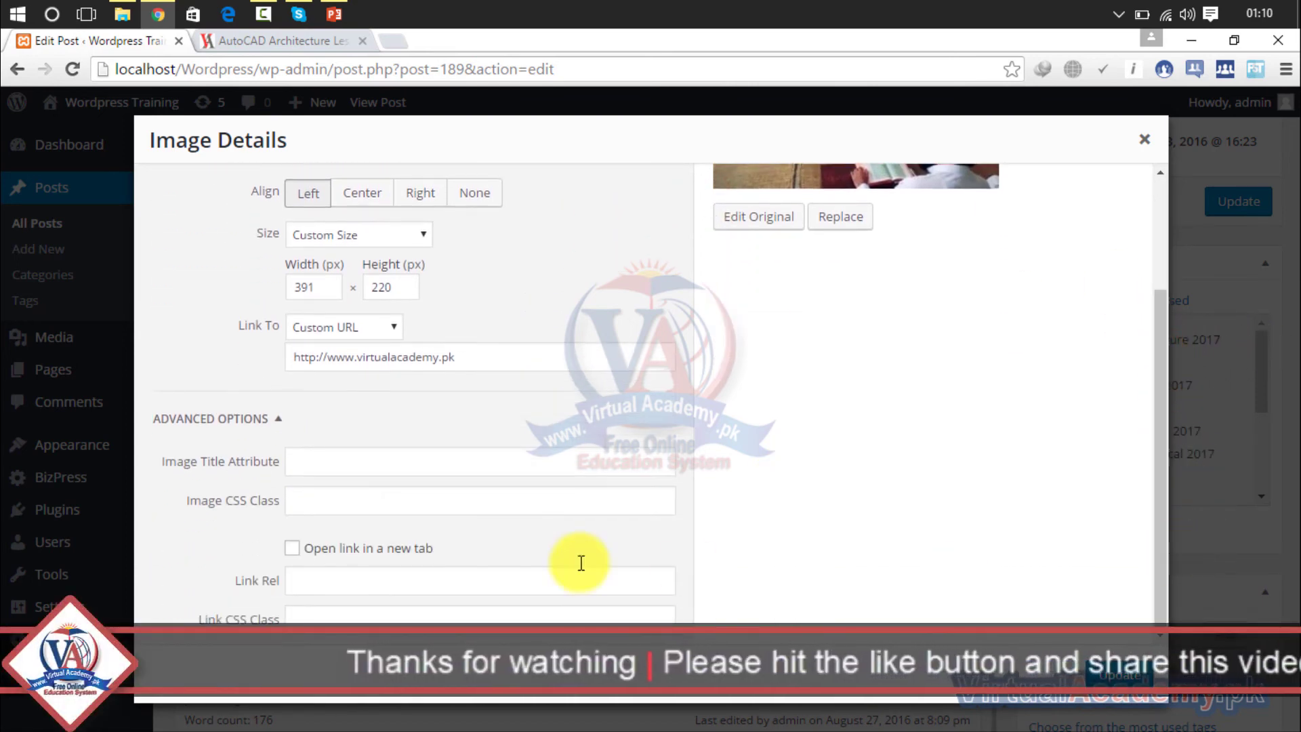
pyautogui.click(473, 461)
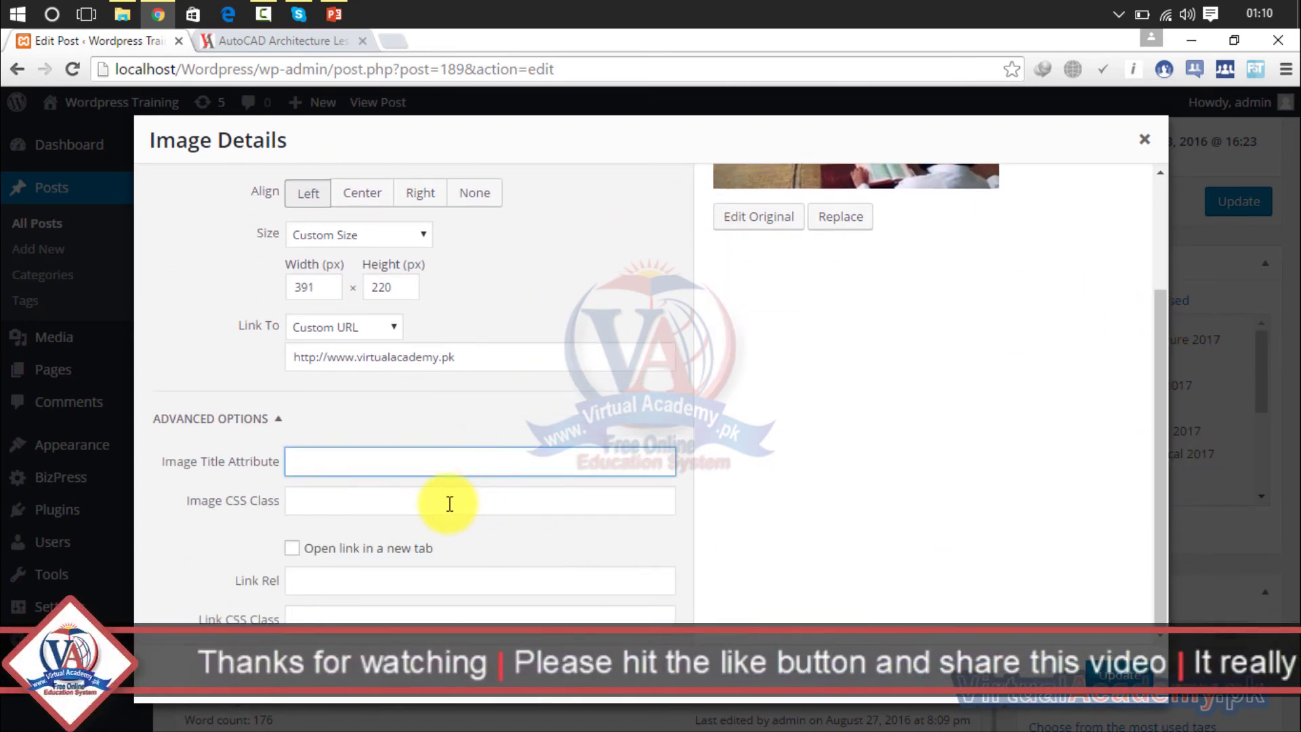
pyautogui.click(450, 502)
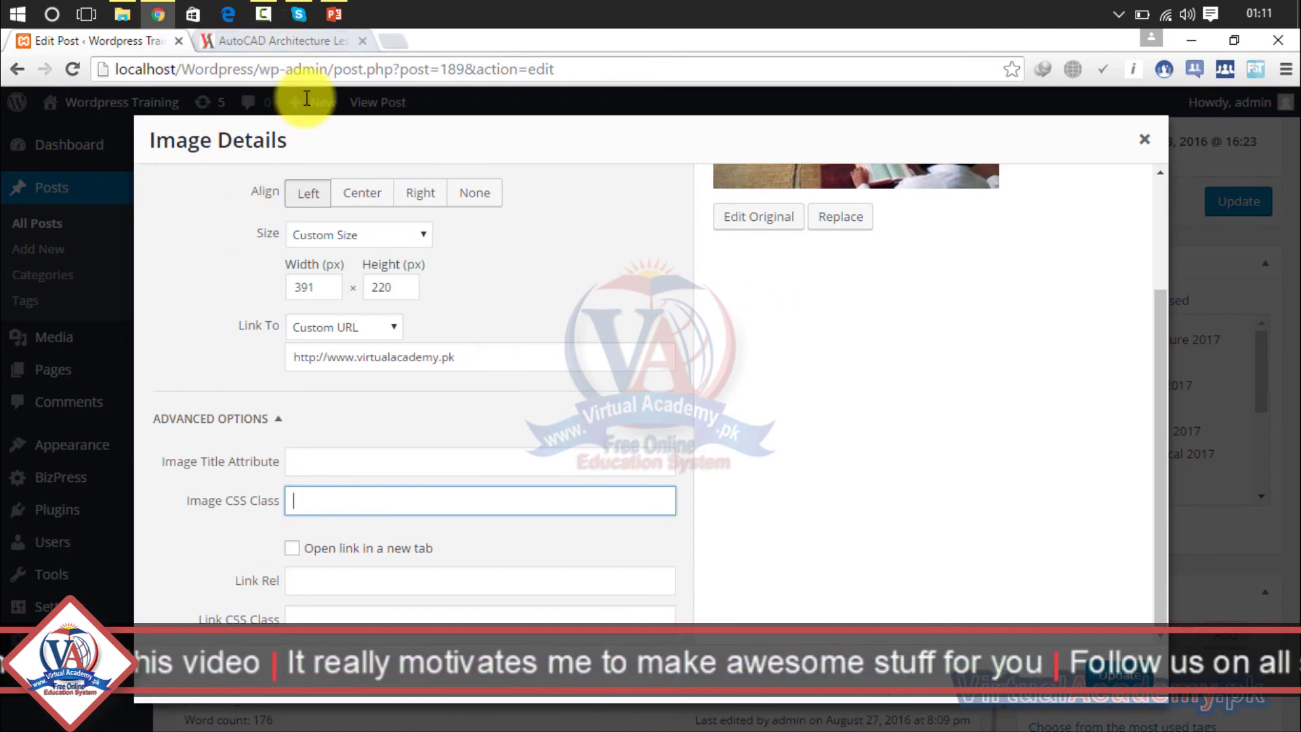
pyautogui.click(292, 548)
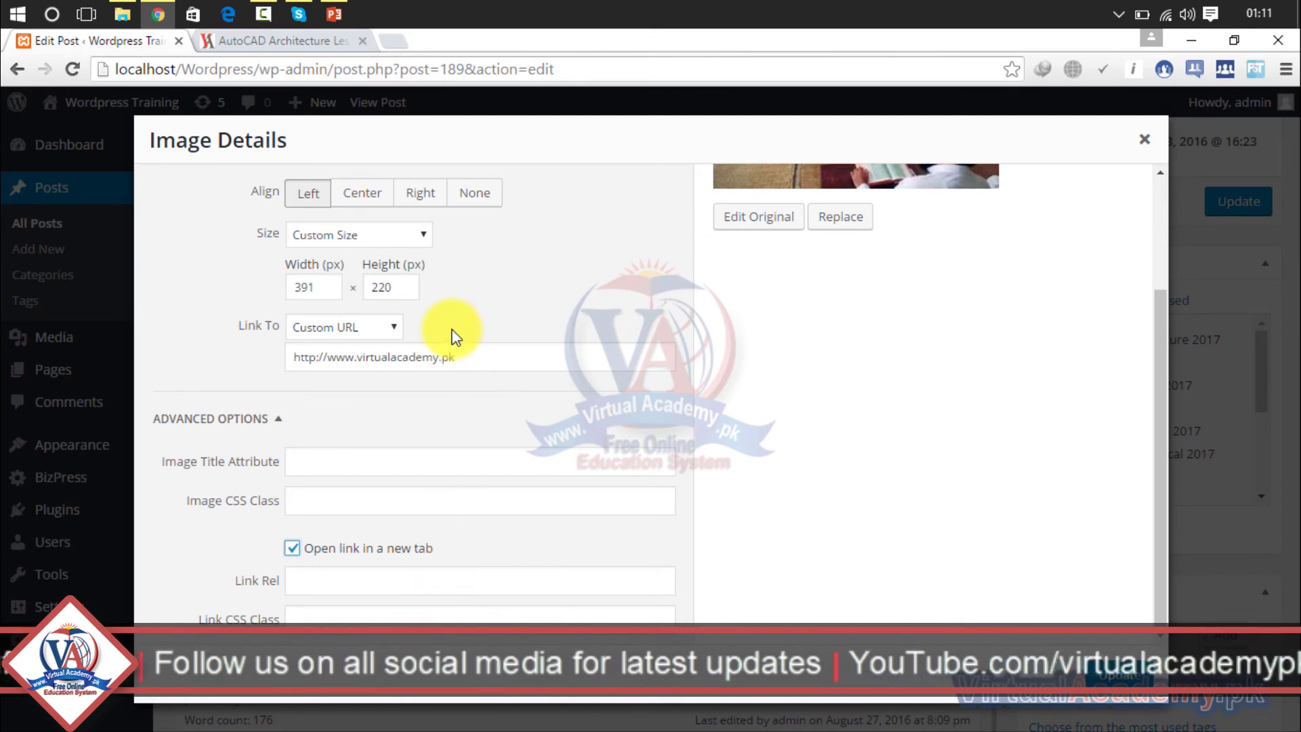
# - Apply the image's caption and link changes and update the AutoCAD Architecture Lesson 01 post
pyautogui.moveTo(1154, 450); pyautogui.dragTo(1160, 441)
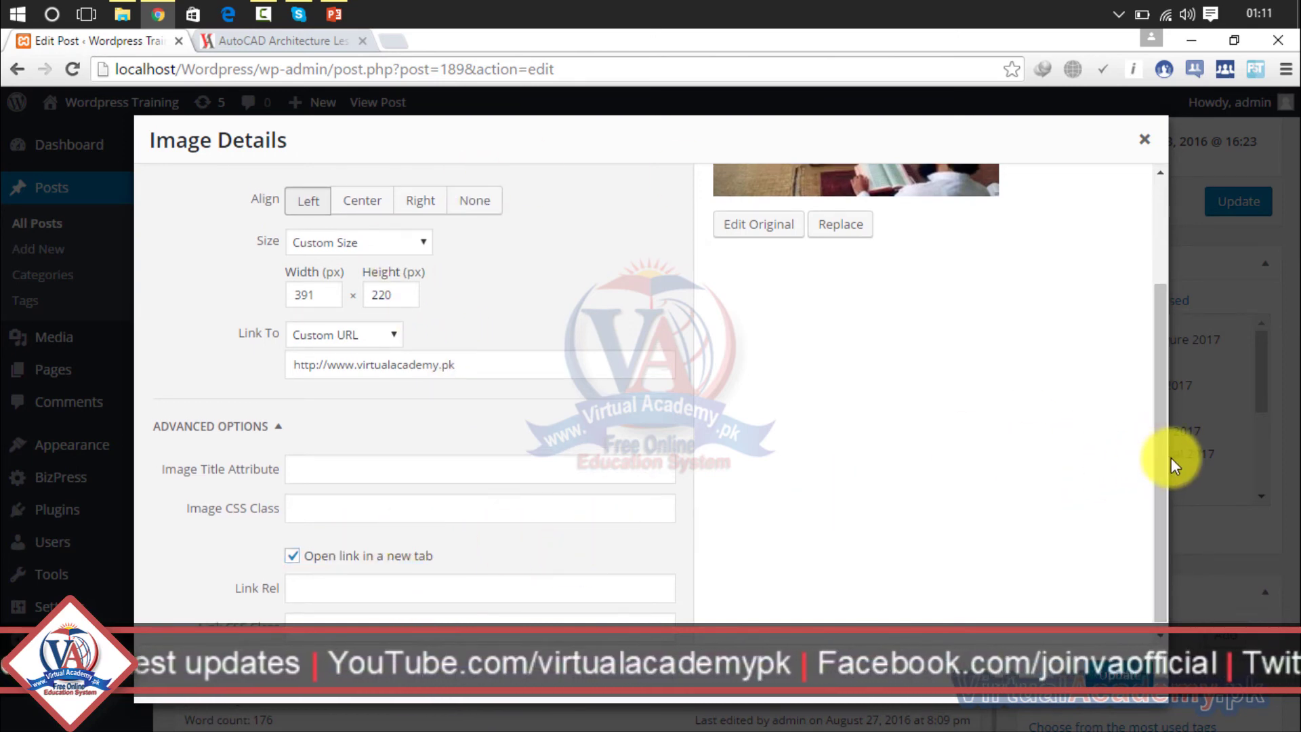
pyautogui.moveTo(1167, 458); pyautogui.dragTo(1159, 316)
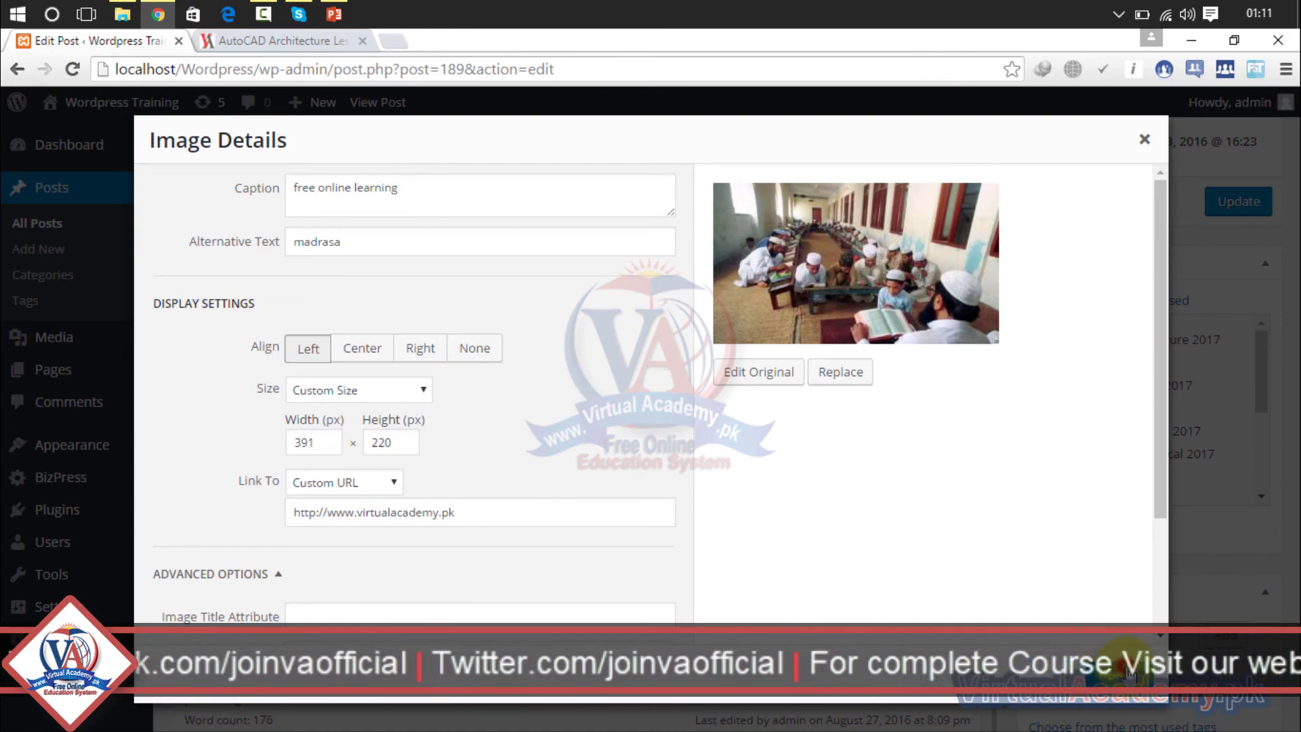
pyautogui.click(1127, 672)
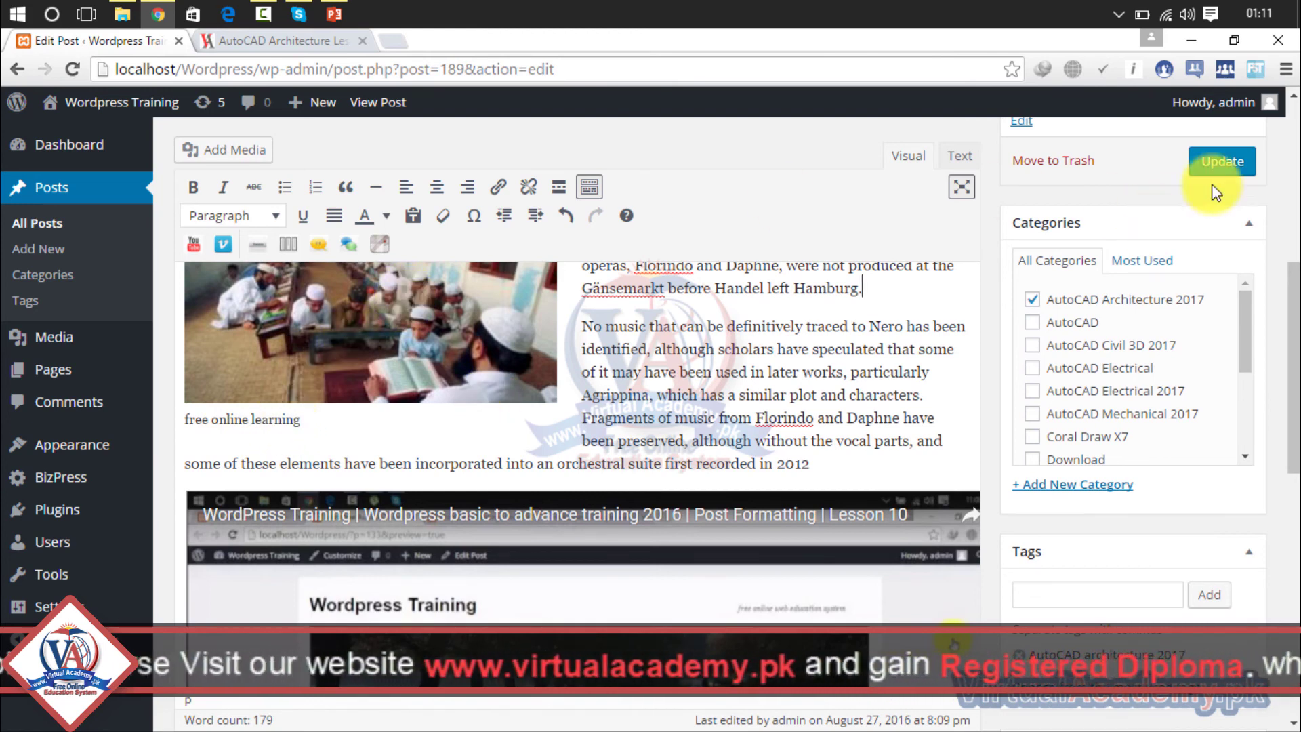
pyautogui.click(1232, 165)
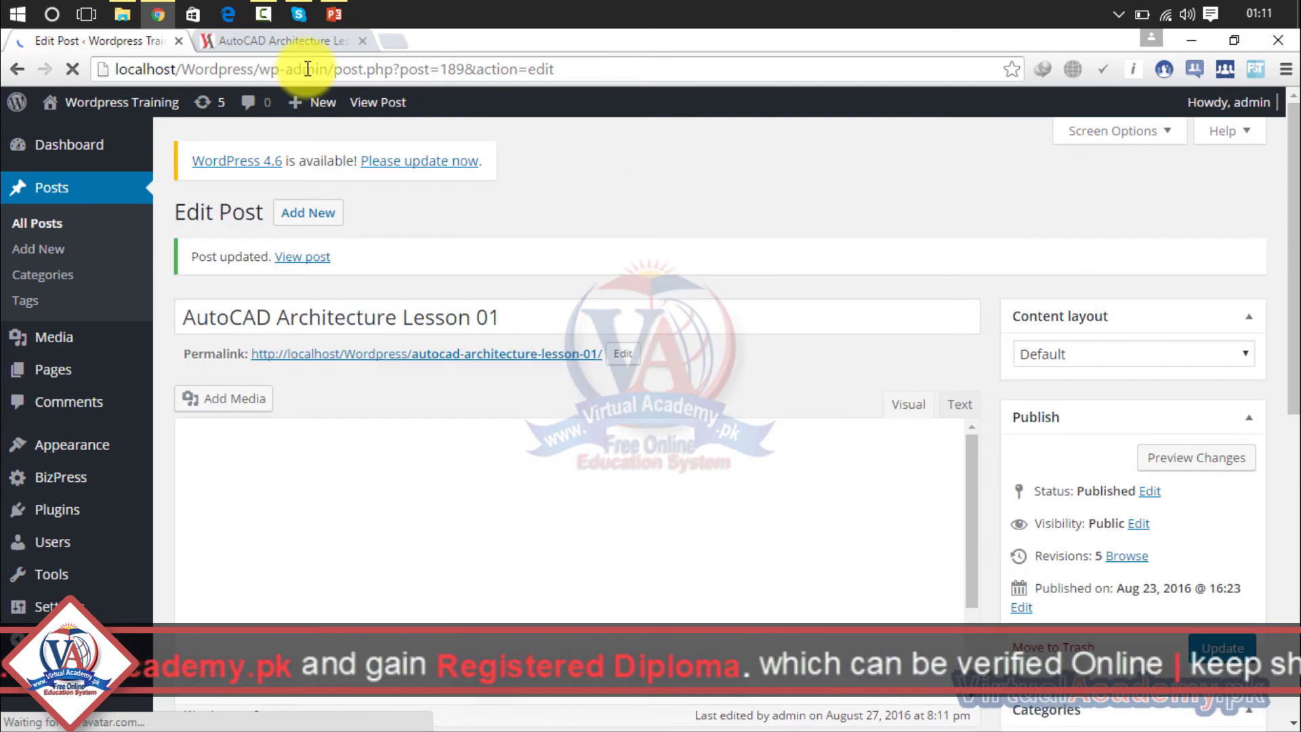
# - Reload the lesson post on the site, test the image's link, close the page it opens, and check the image caption
pyautogui.click(294, 42)
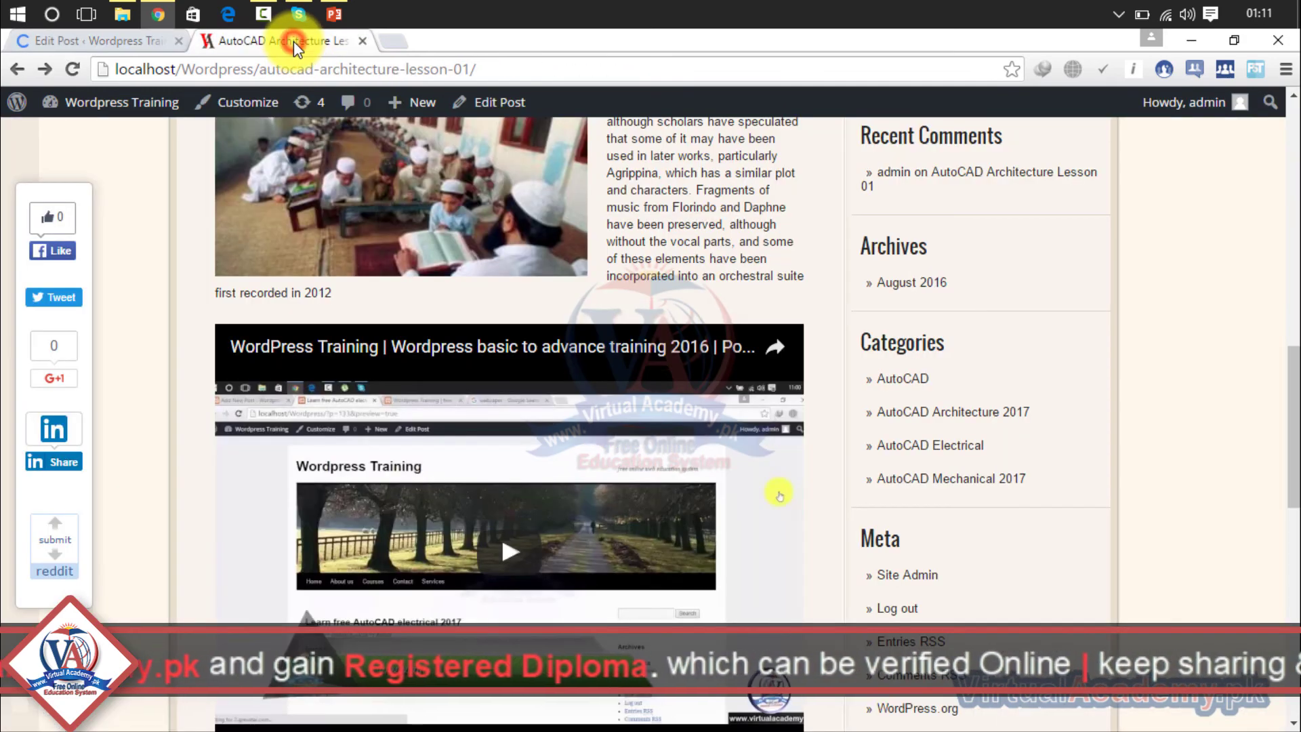
pyautogui.click(80, 72)
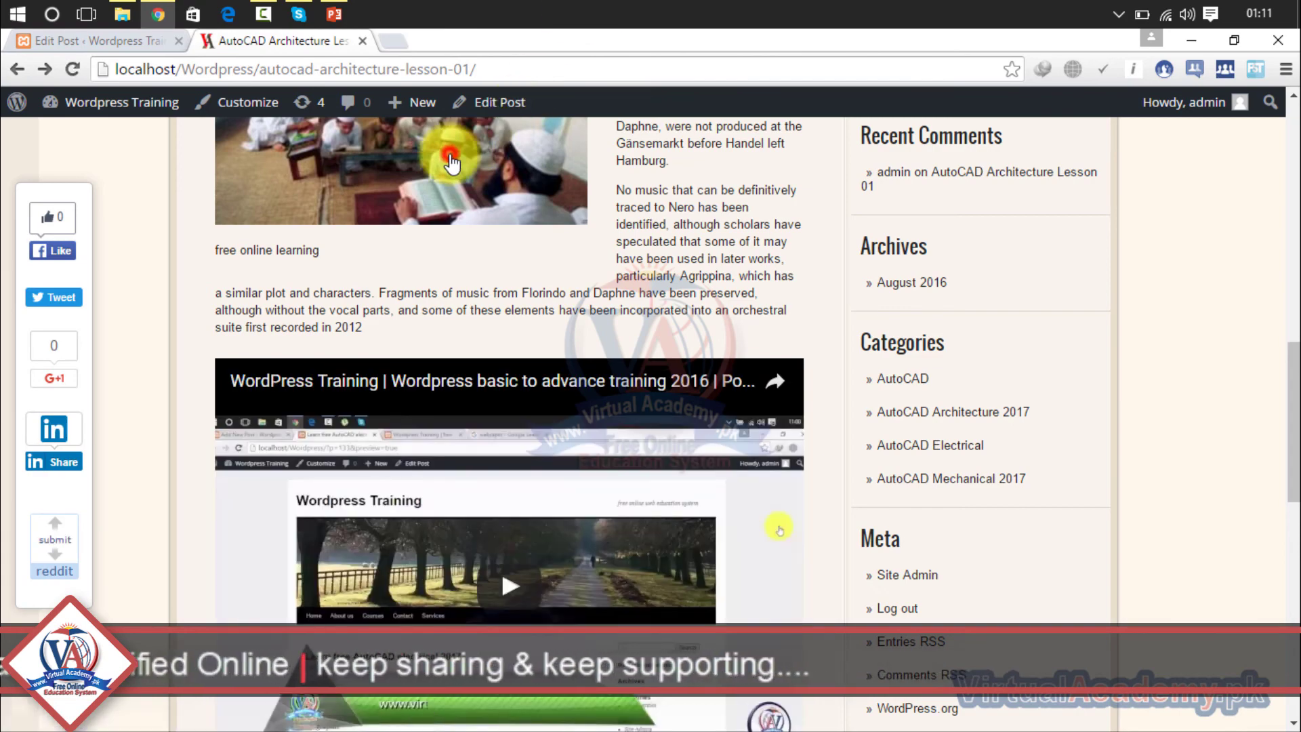
pyautogui.click(451, 162)
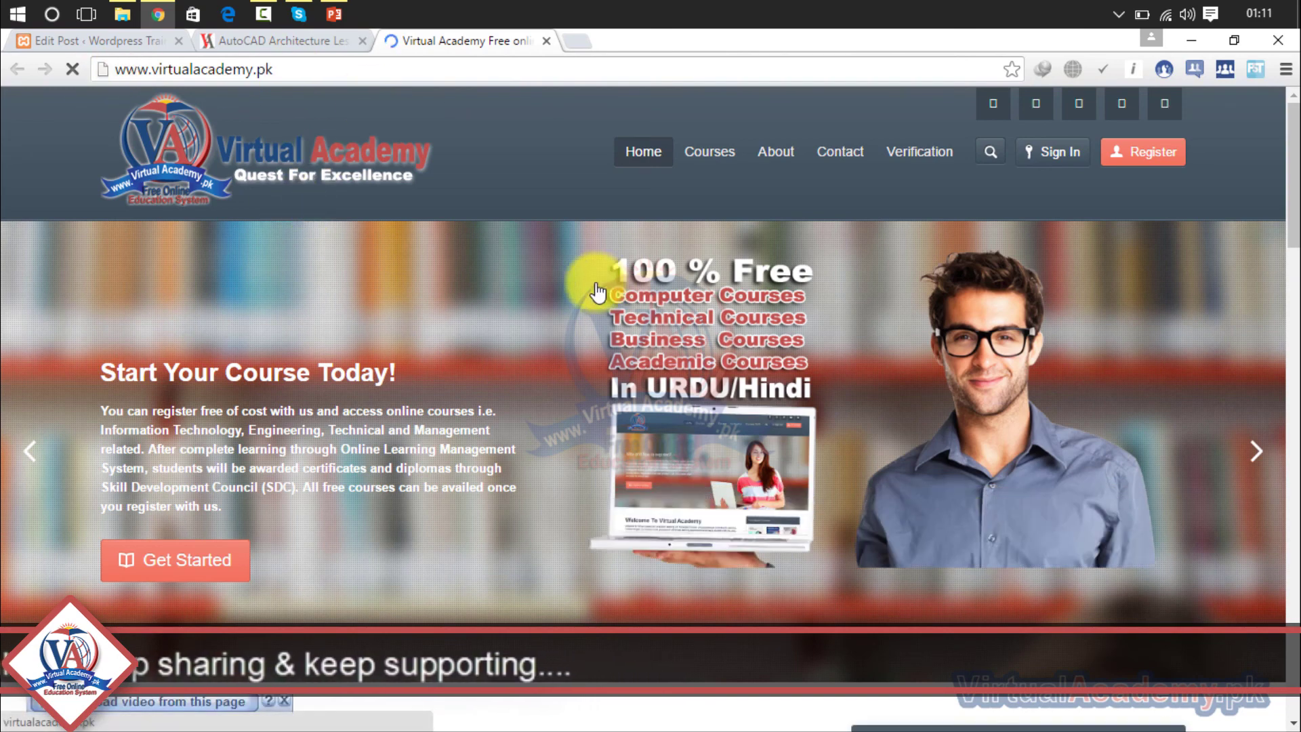
pyautogui.click(547, 42)
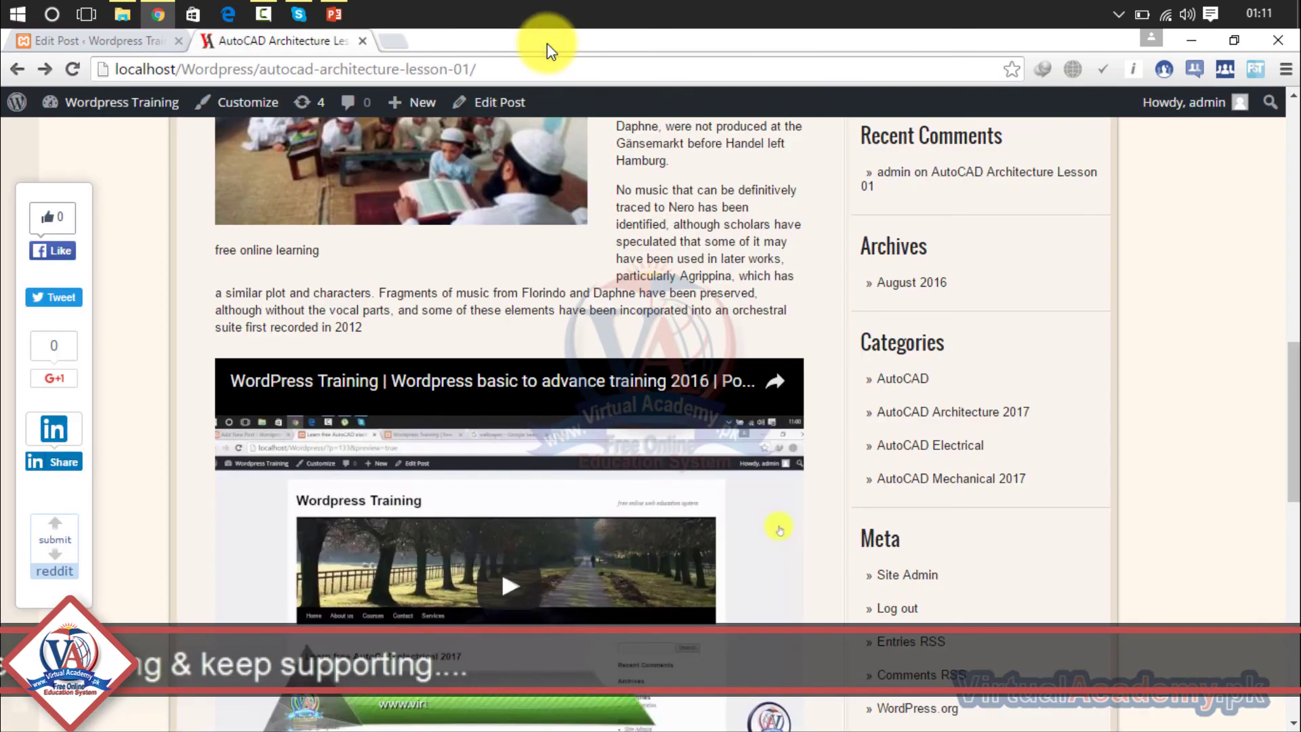
pyautogui.moveTo(1298, 441); pyautogui.dragTo(1296, 359)
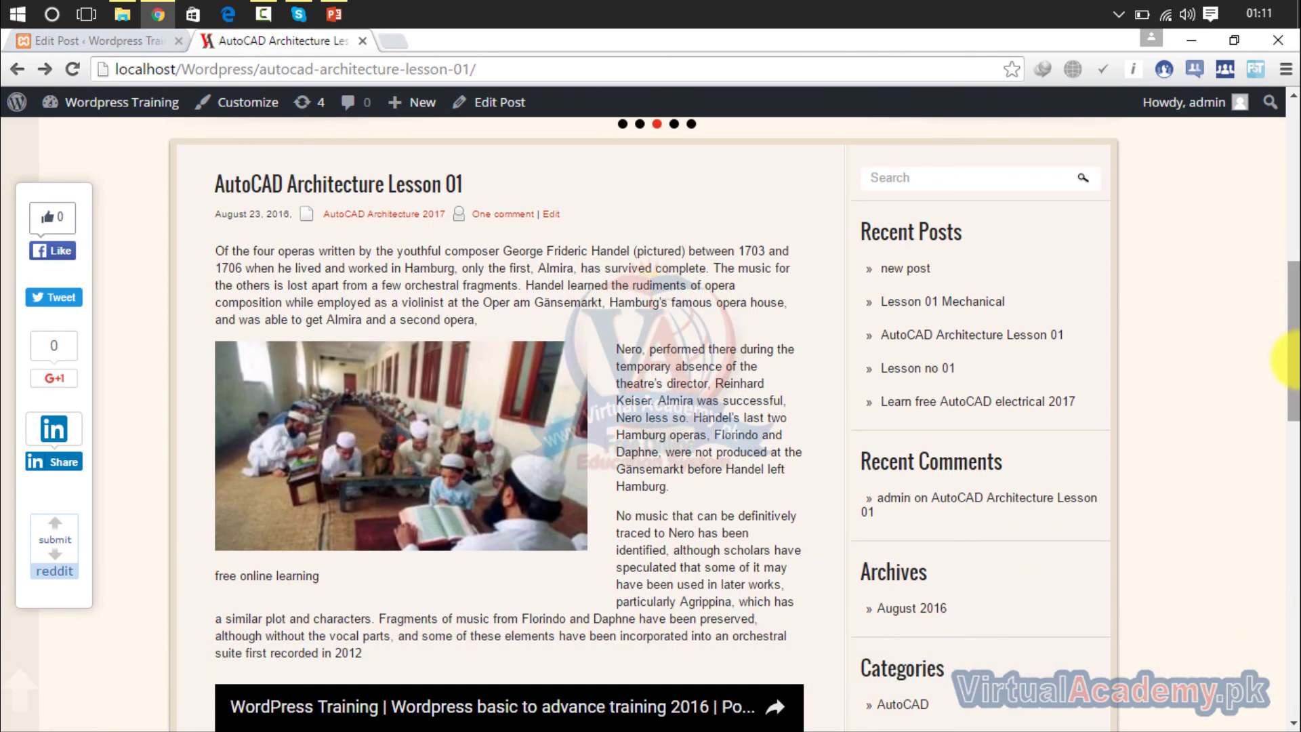